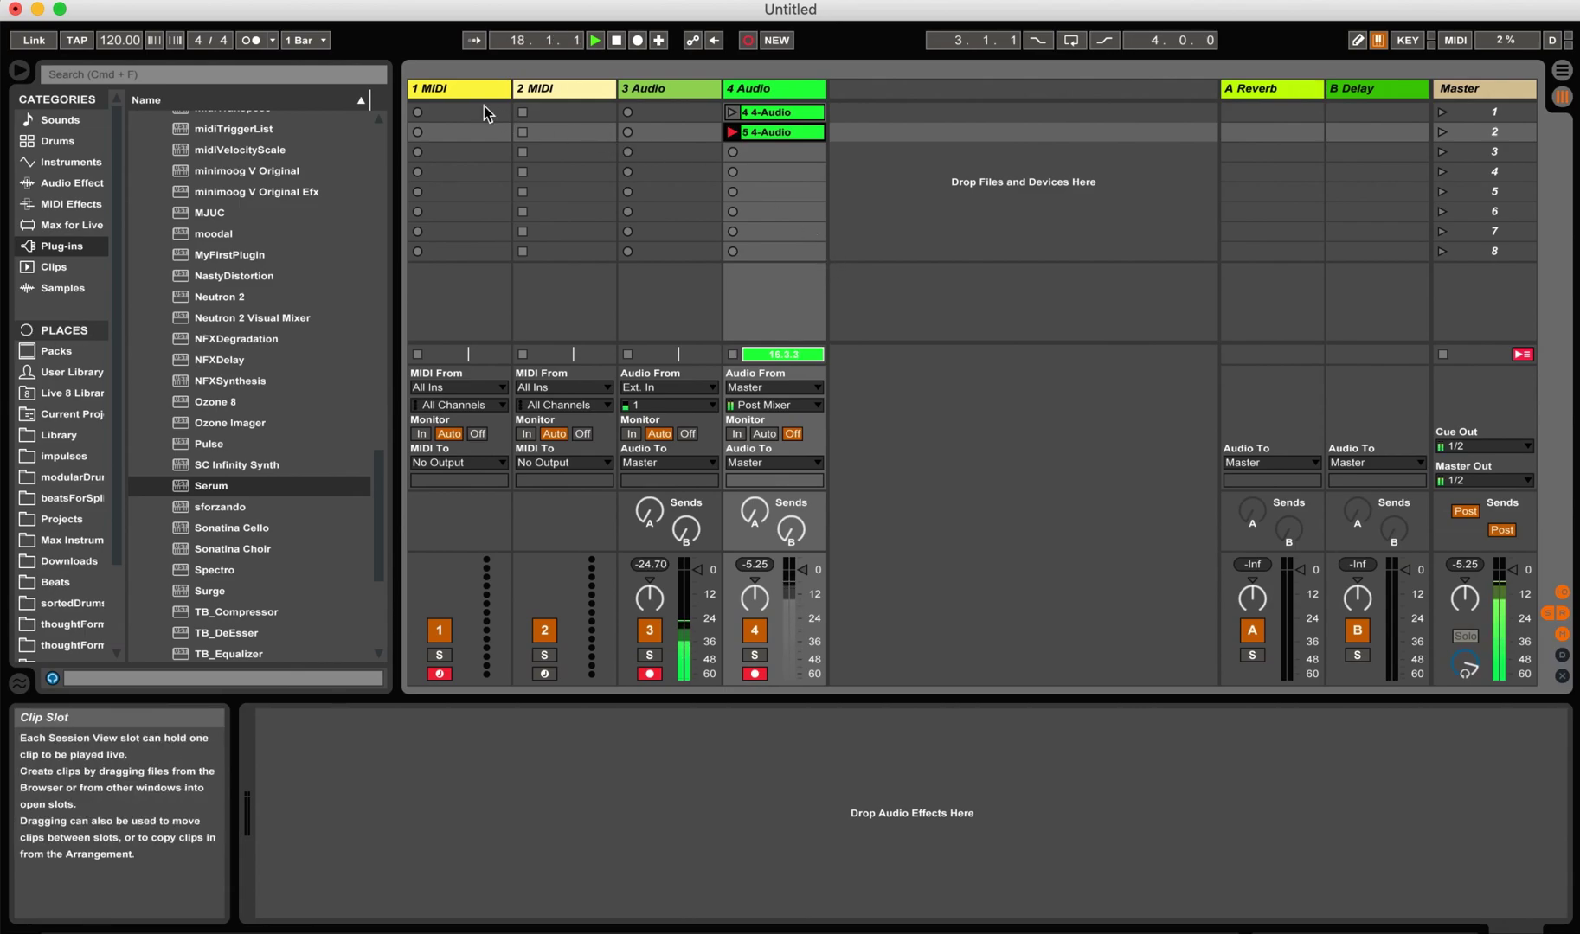
Delete the 2 MIDI track, leaving 1 MIDI, 2 Audio and 3 Audio.
left_click(451, 90)
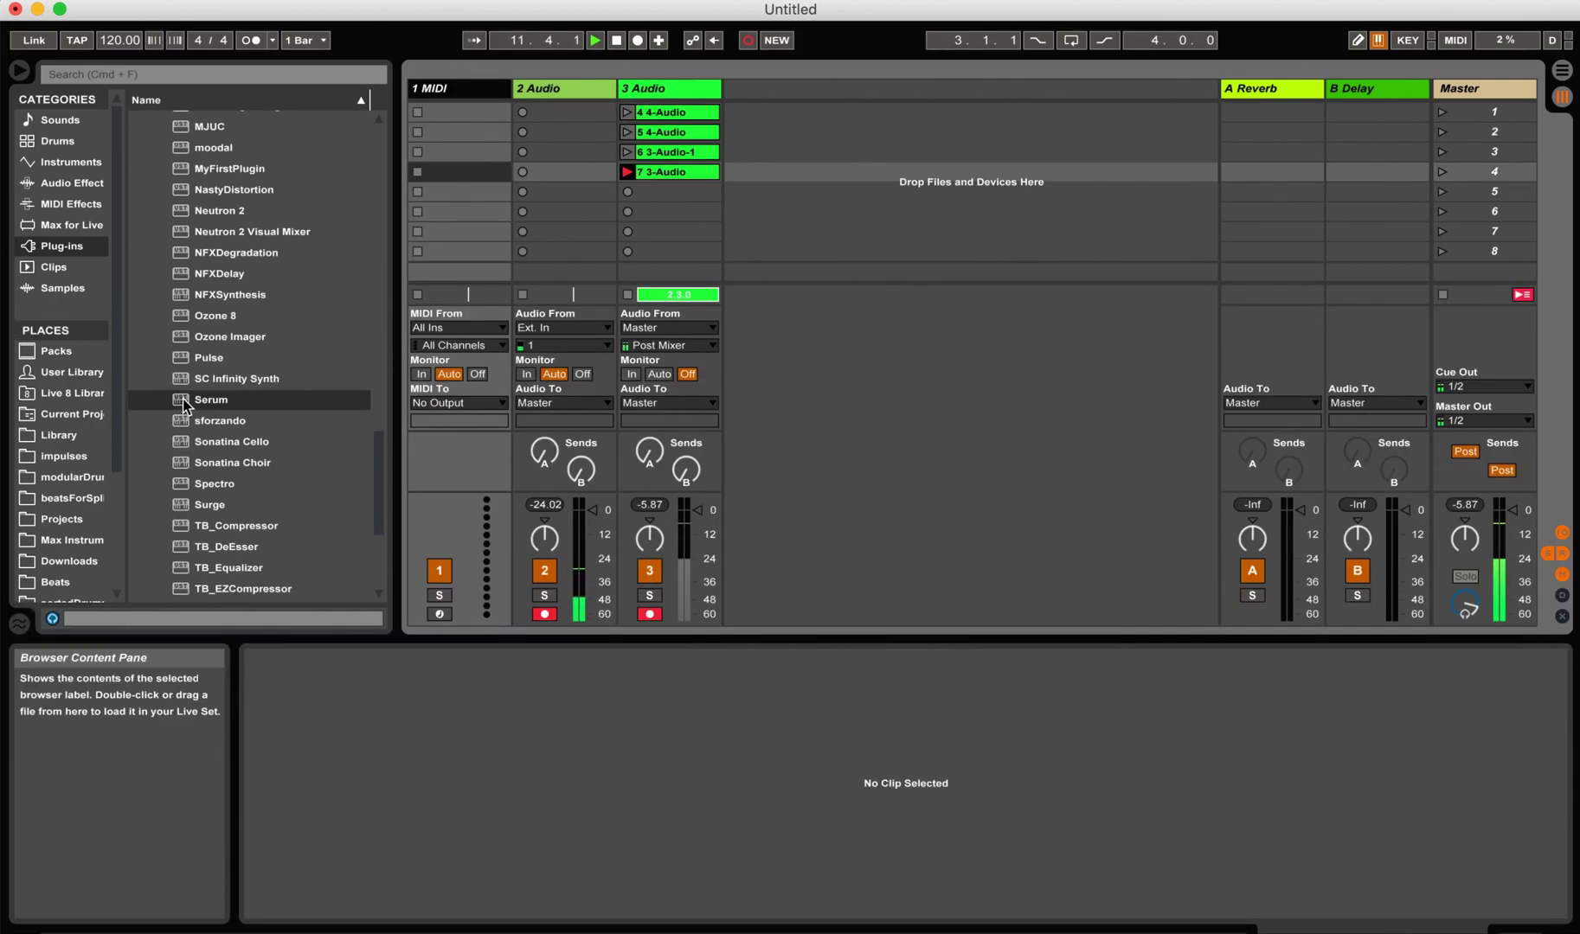
Load Serum onto the MIDI track and enable MPE from Serum's menu.
left_click_drag(184, 405, 483, 119)
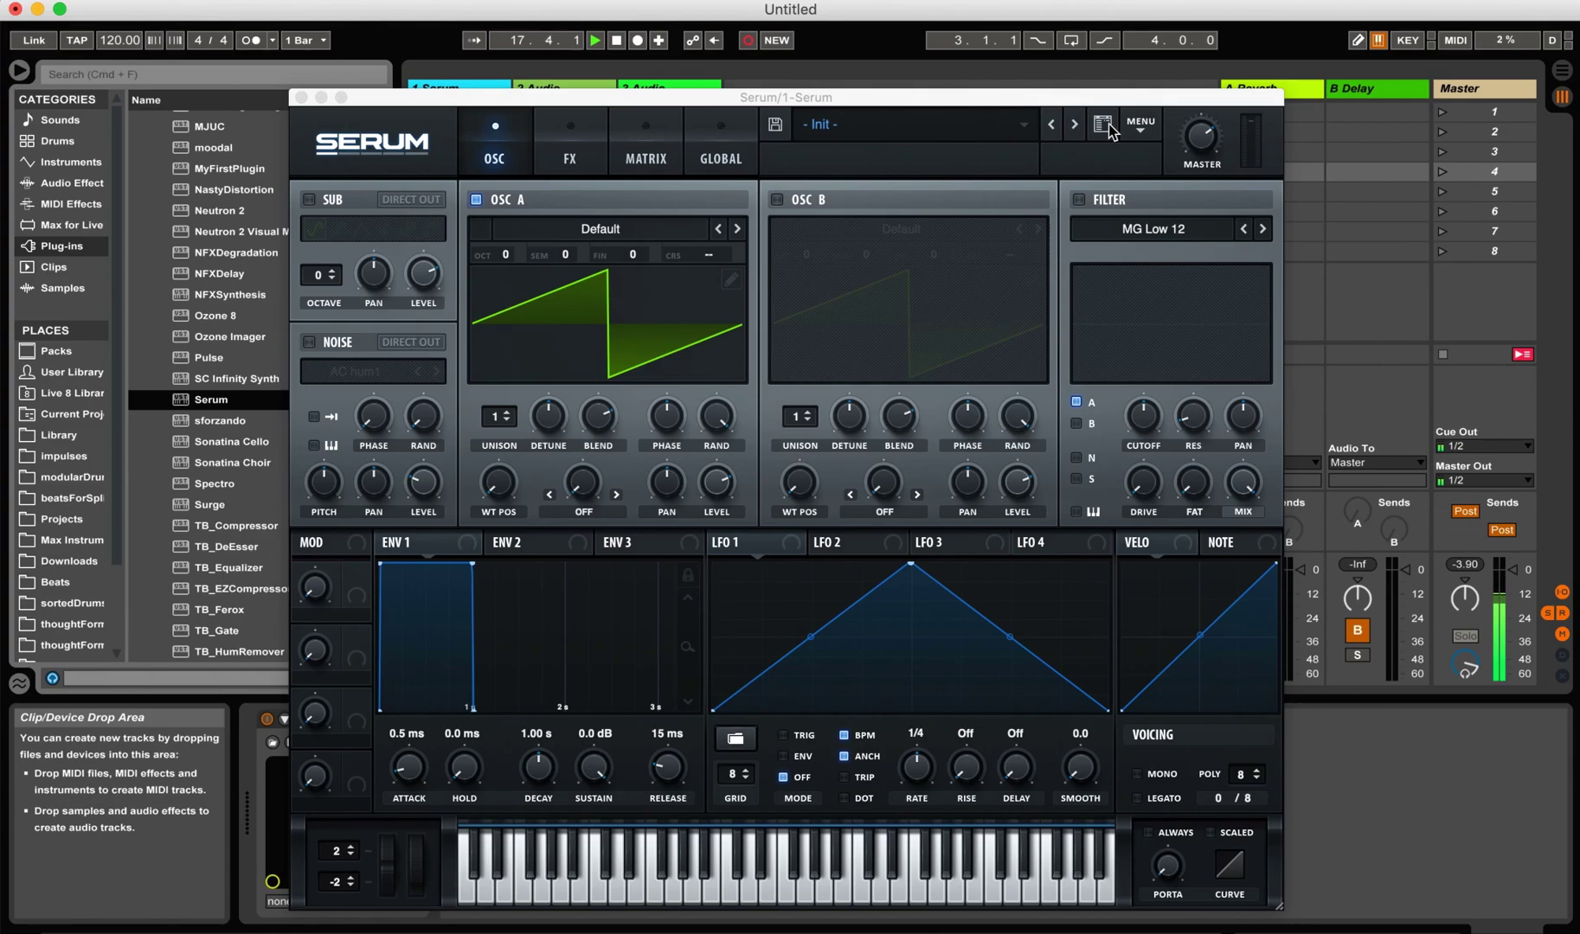
left_click(1139, 124)
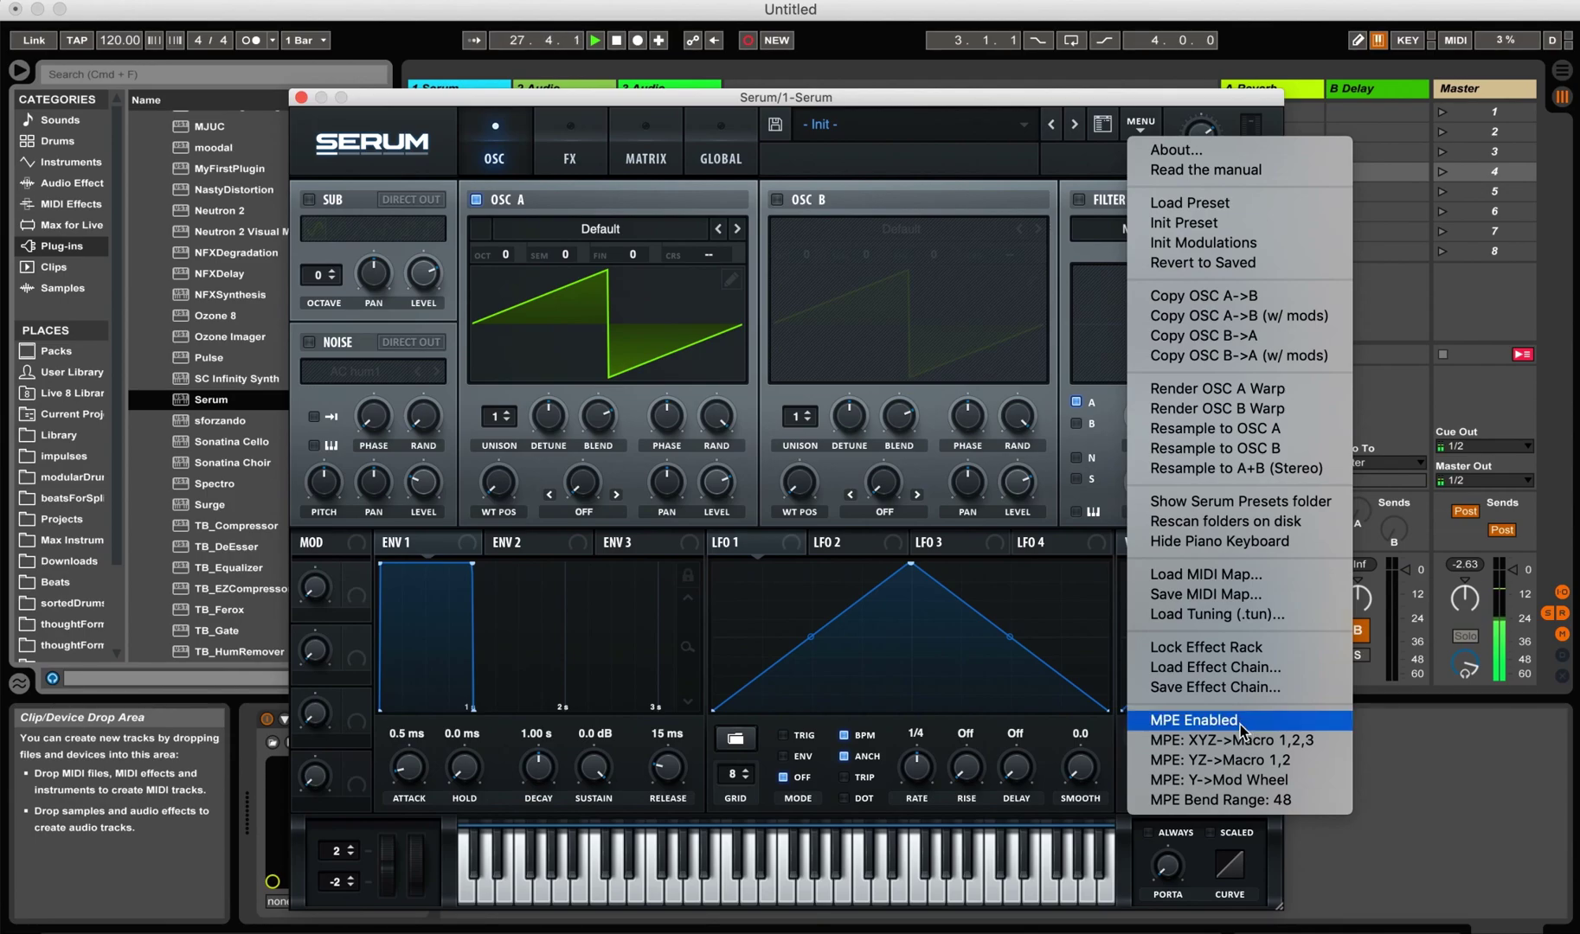
left_click(1022, 162)
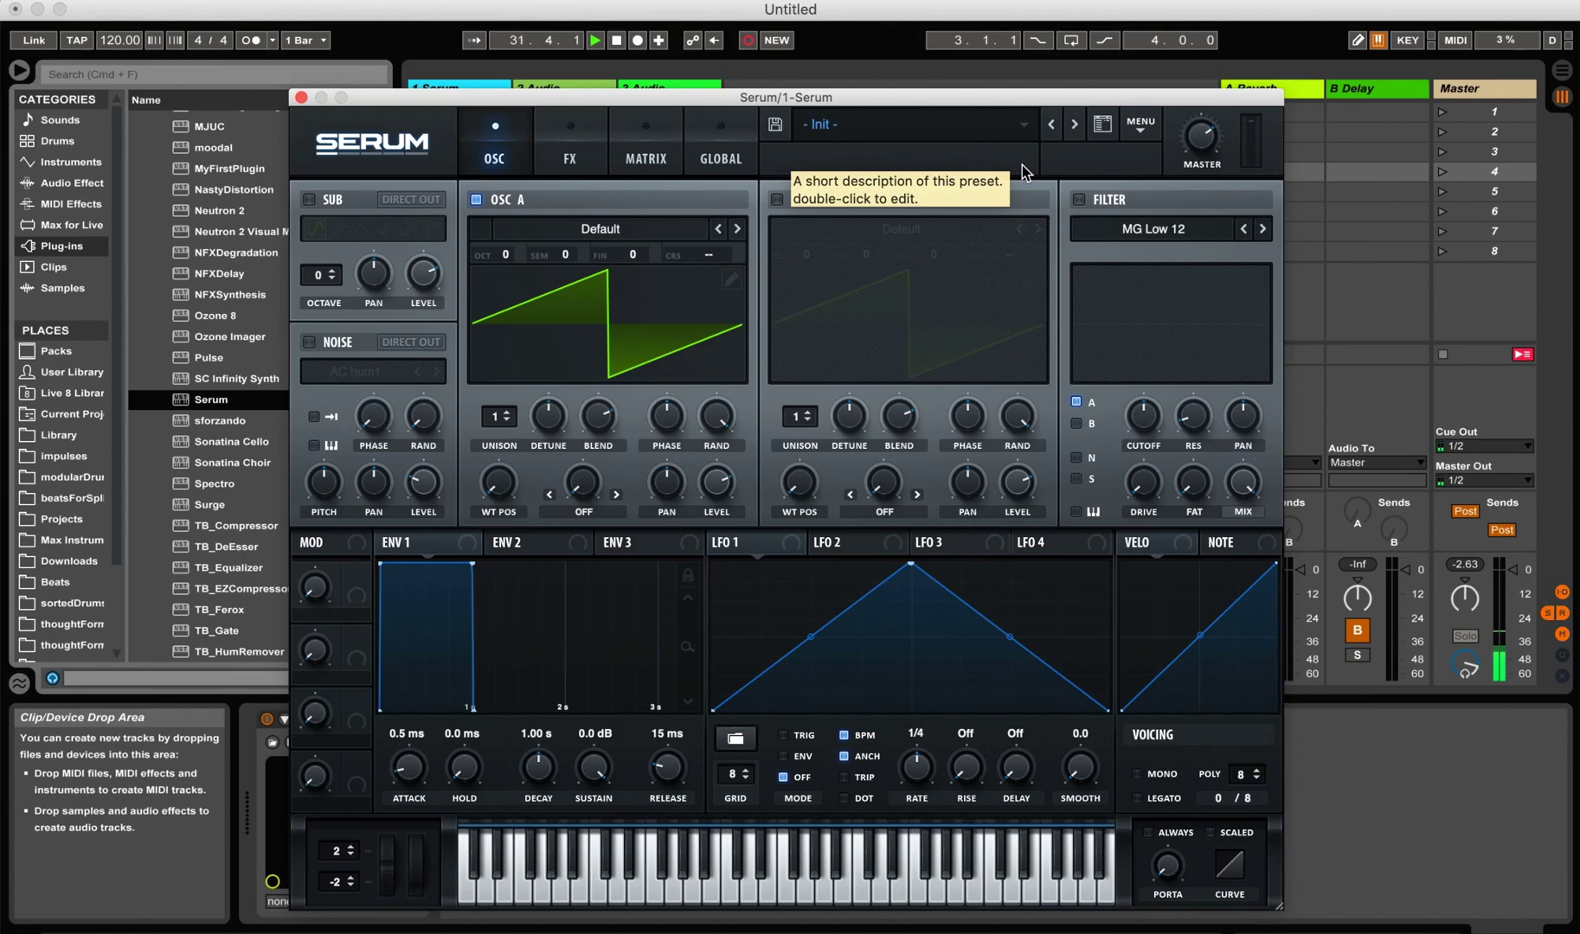
Toggle Serum's MONO voicing and lower its polyphony voices to 1.
left_click(1140, 776)
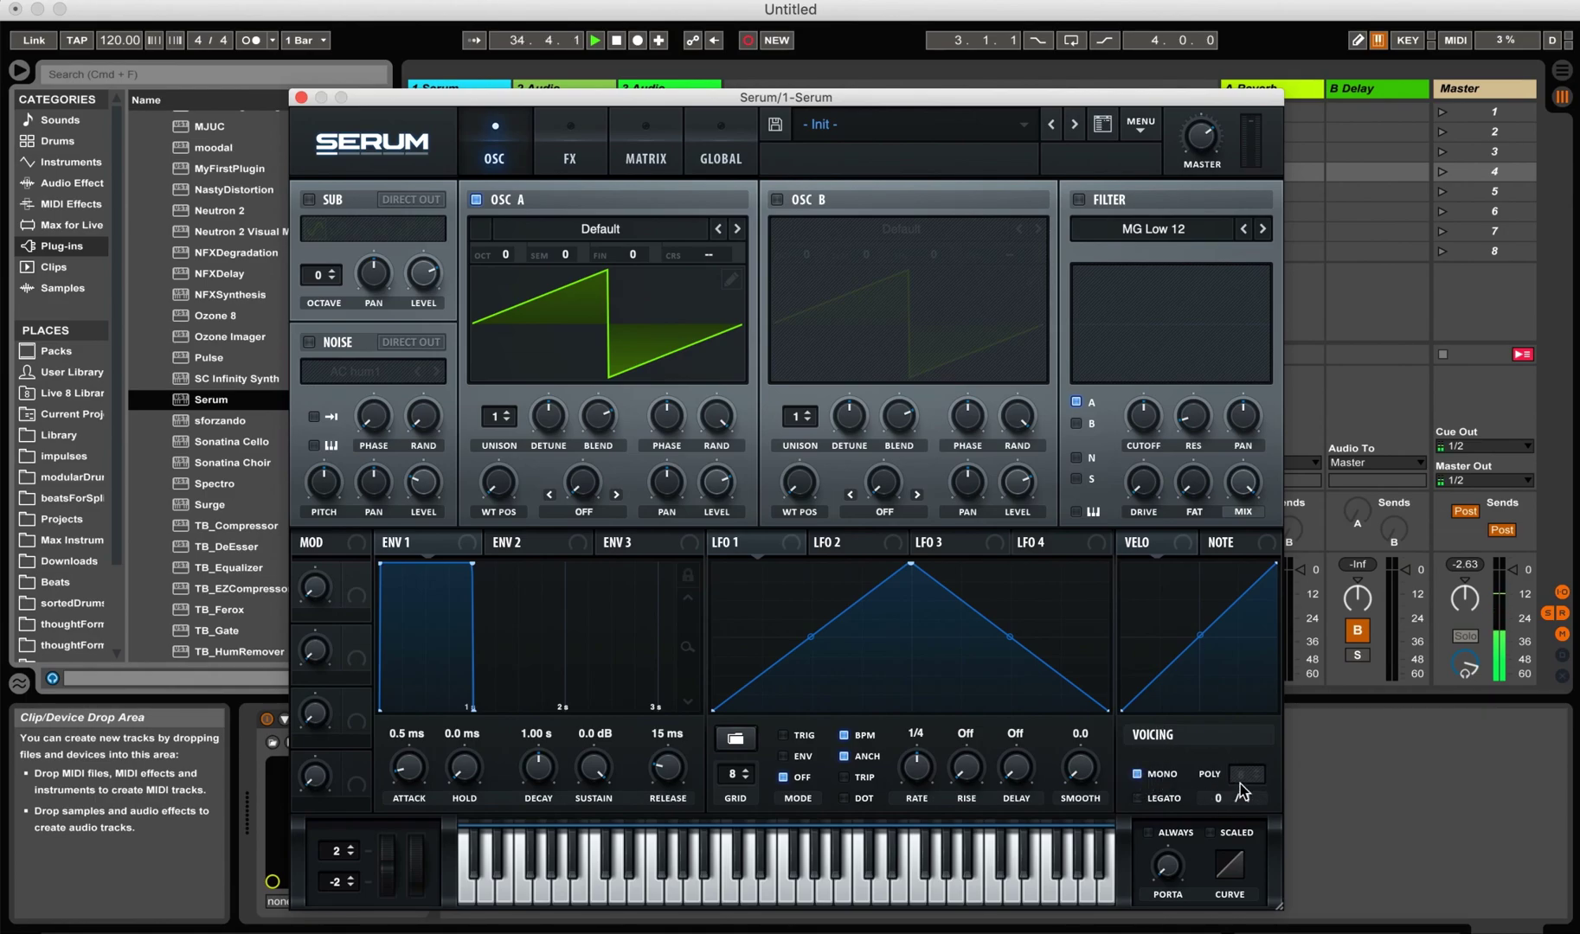
left_click(1140, 775)
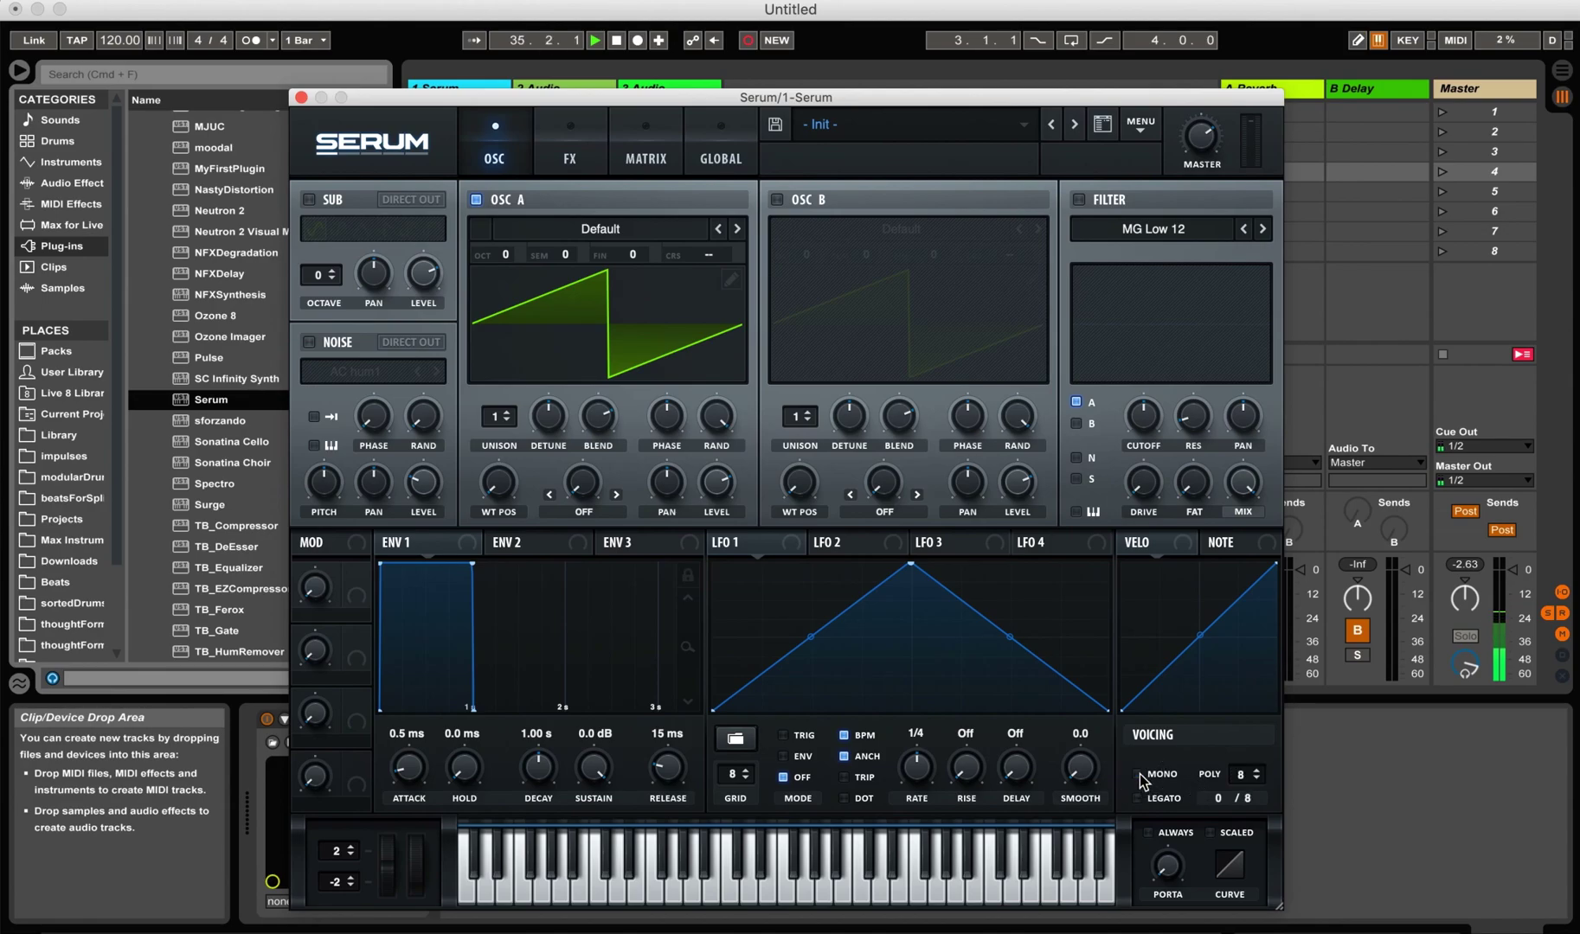
left_click(1258, 781)
left_click(1258, 781)
Set Serum to MONO, load the User preset dulSarangiSepember19c, and close Serum's window.
left_click(1137, 773)
left_click(820, 134)
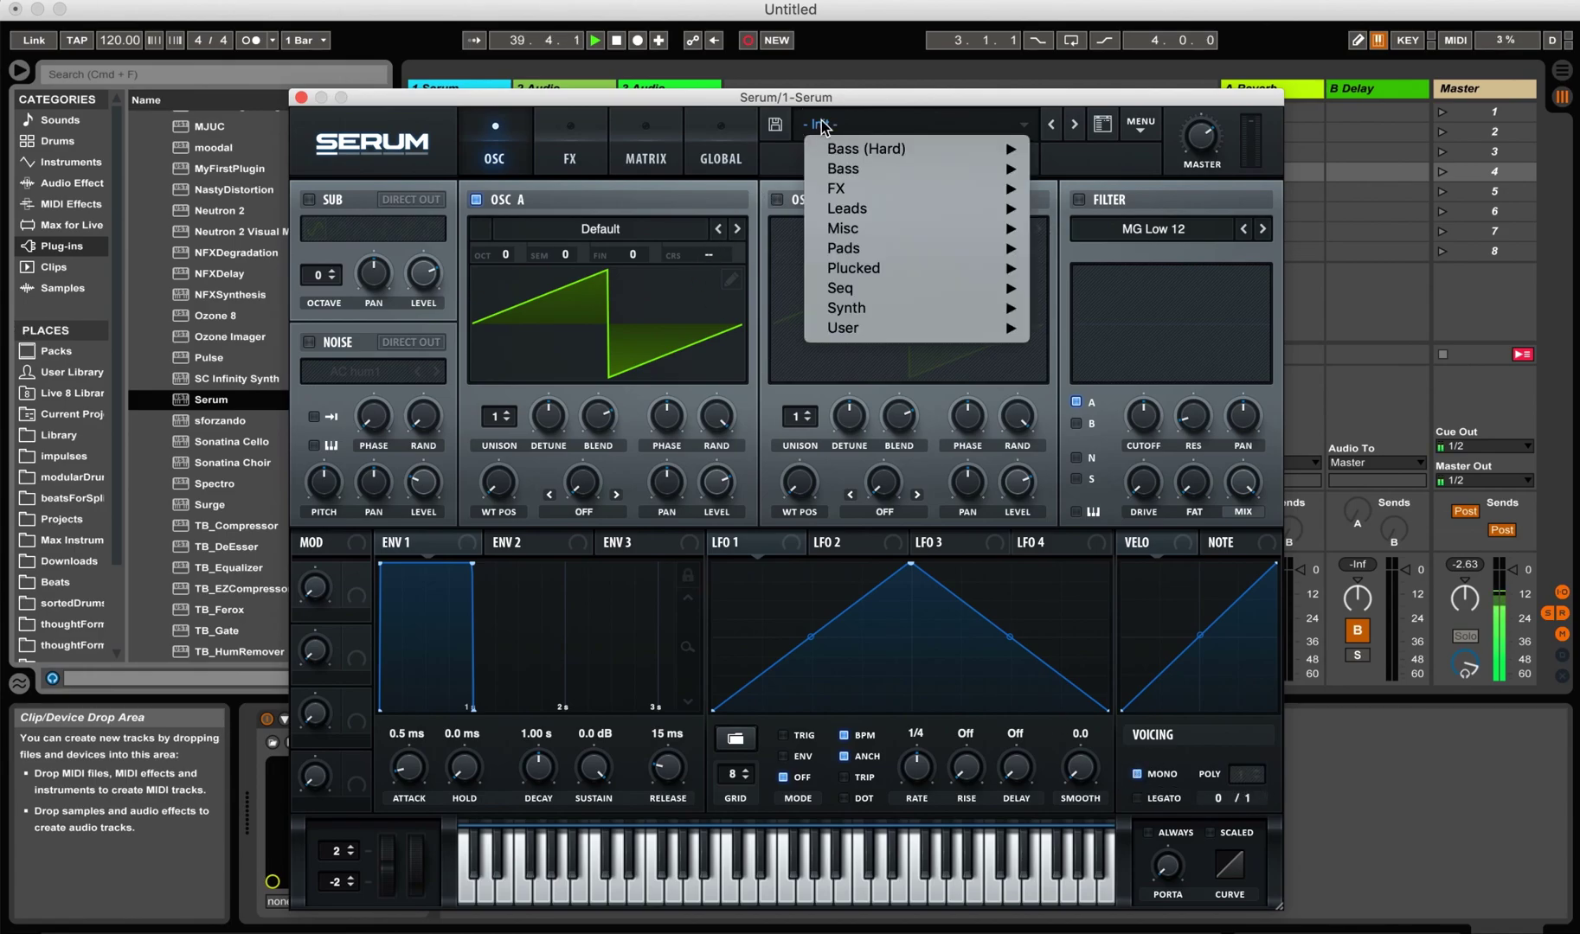
mouse_move(852, 332)
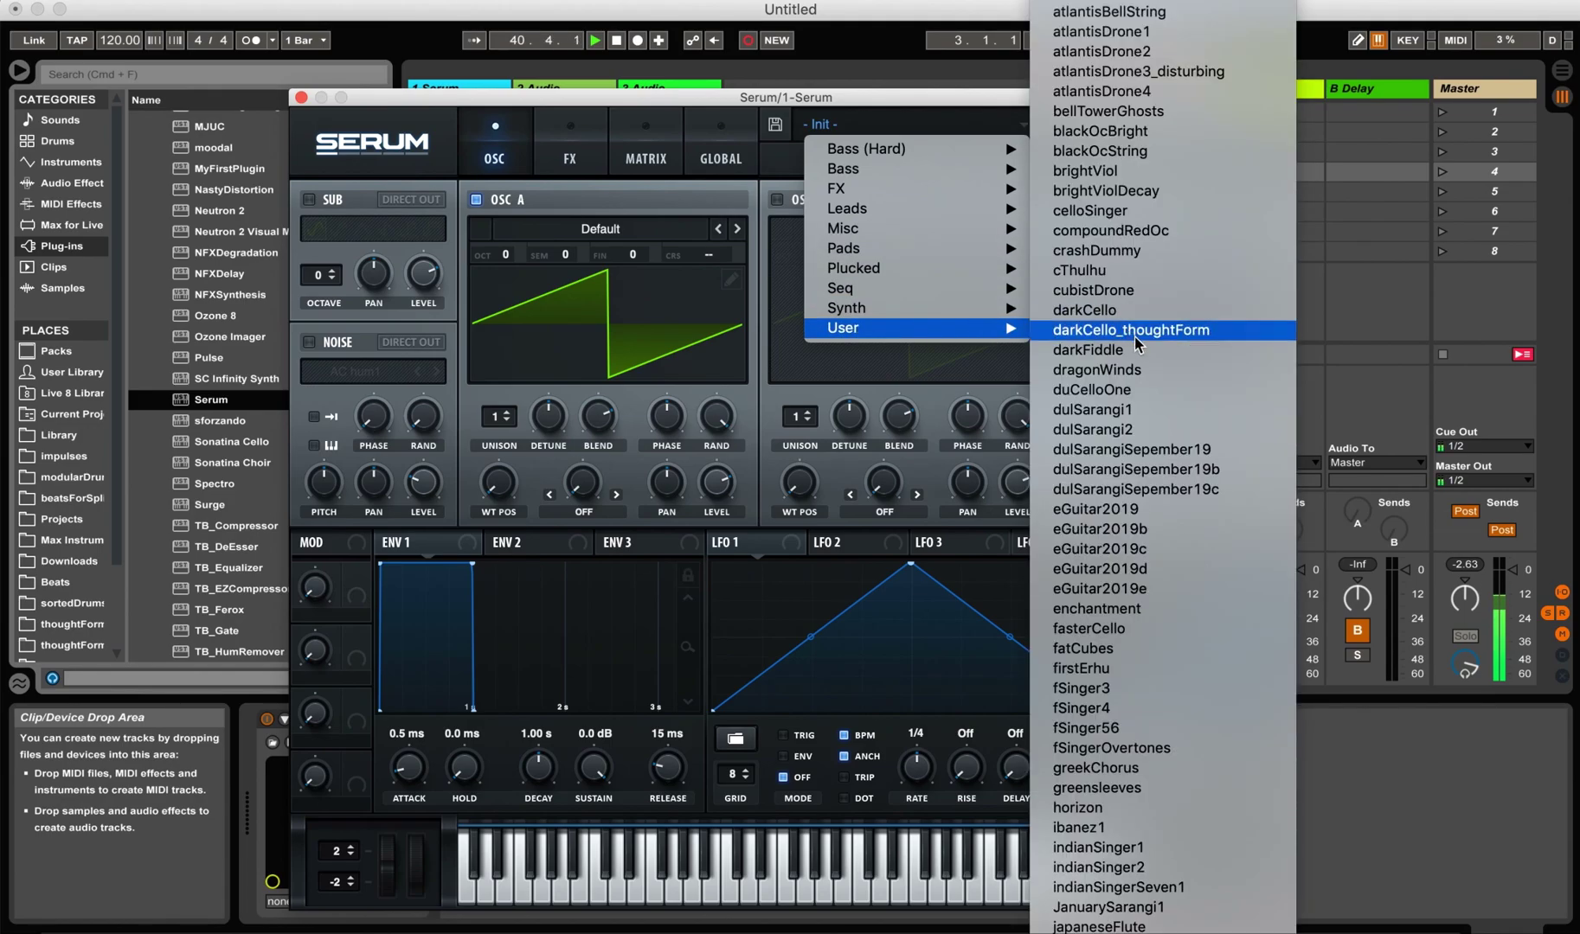
left_click(1142, 490)
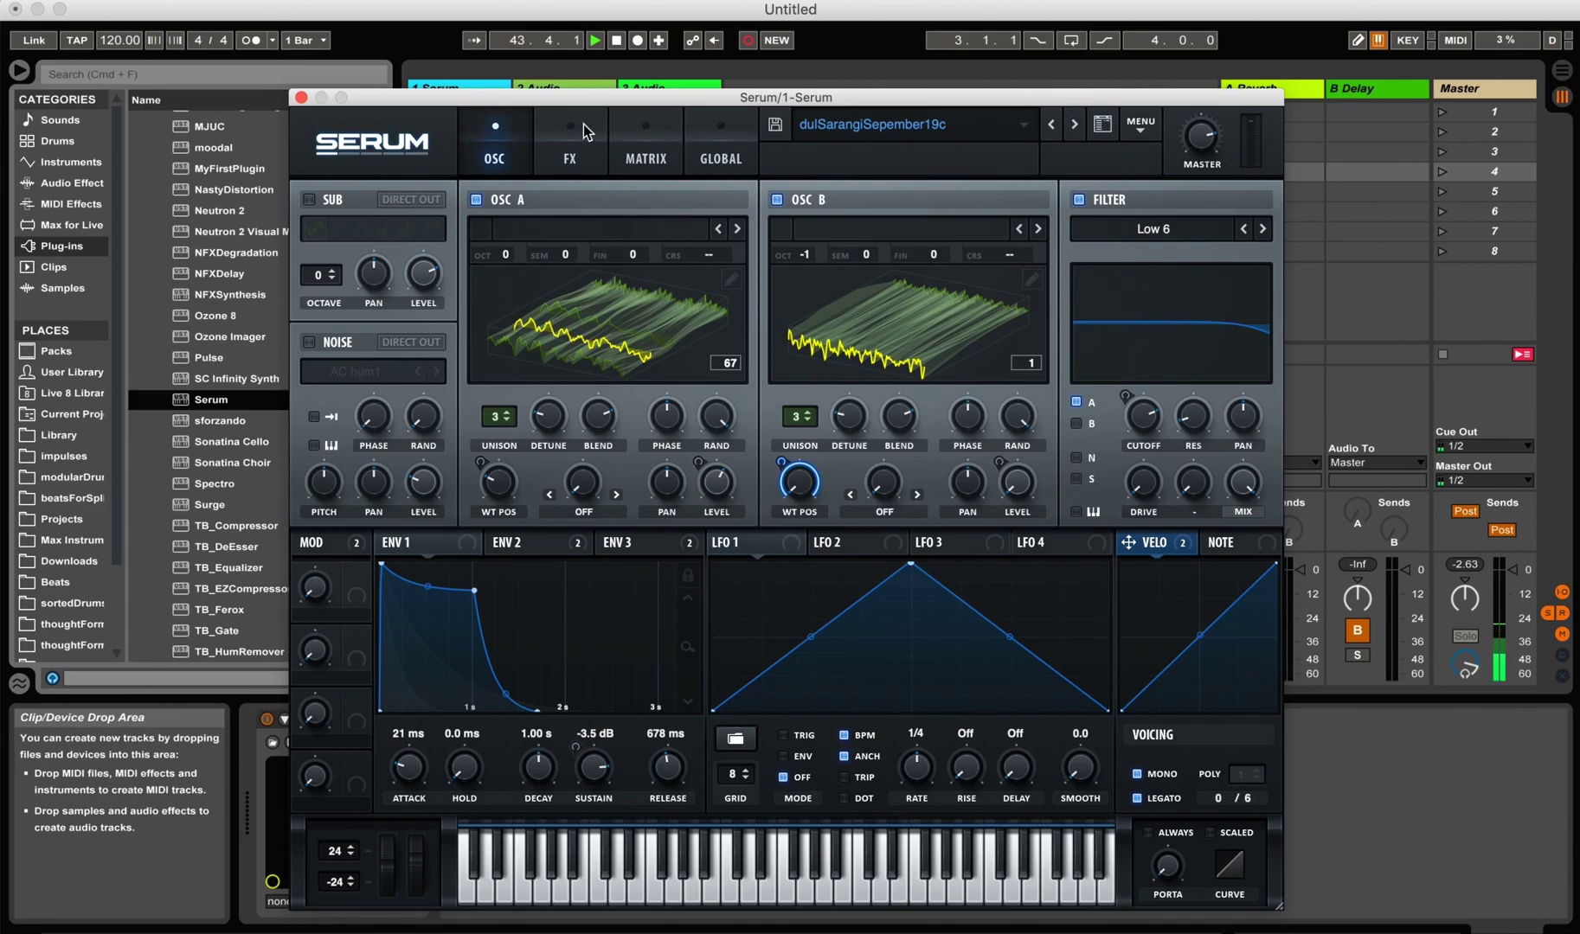
left_click(303, 97)
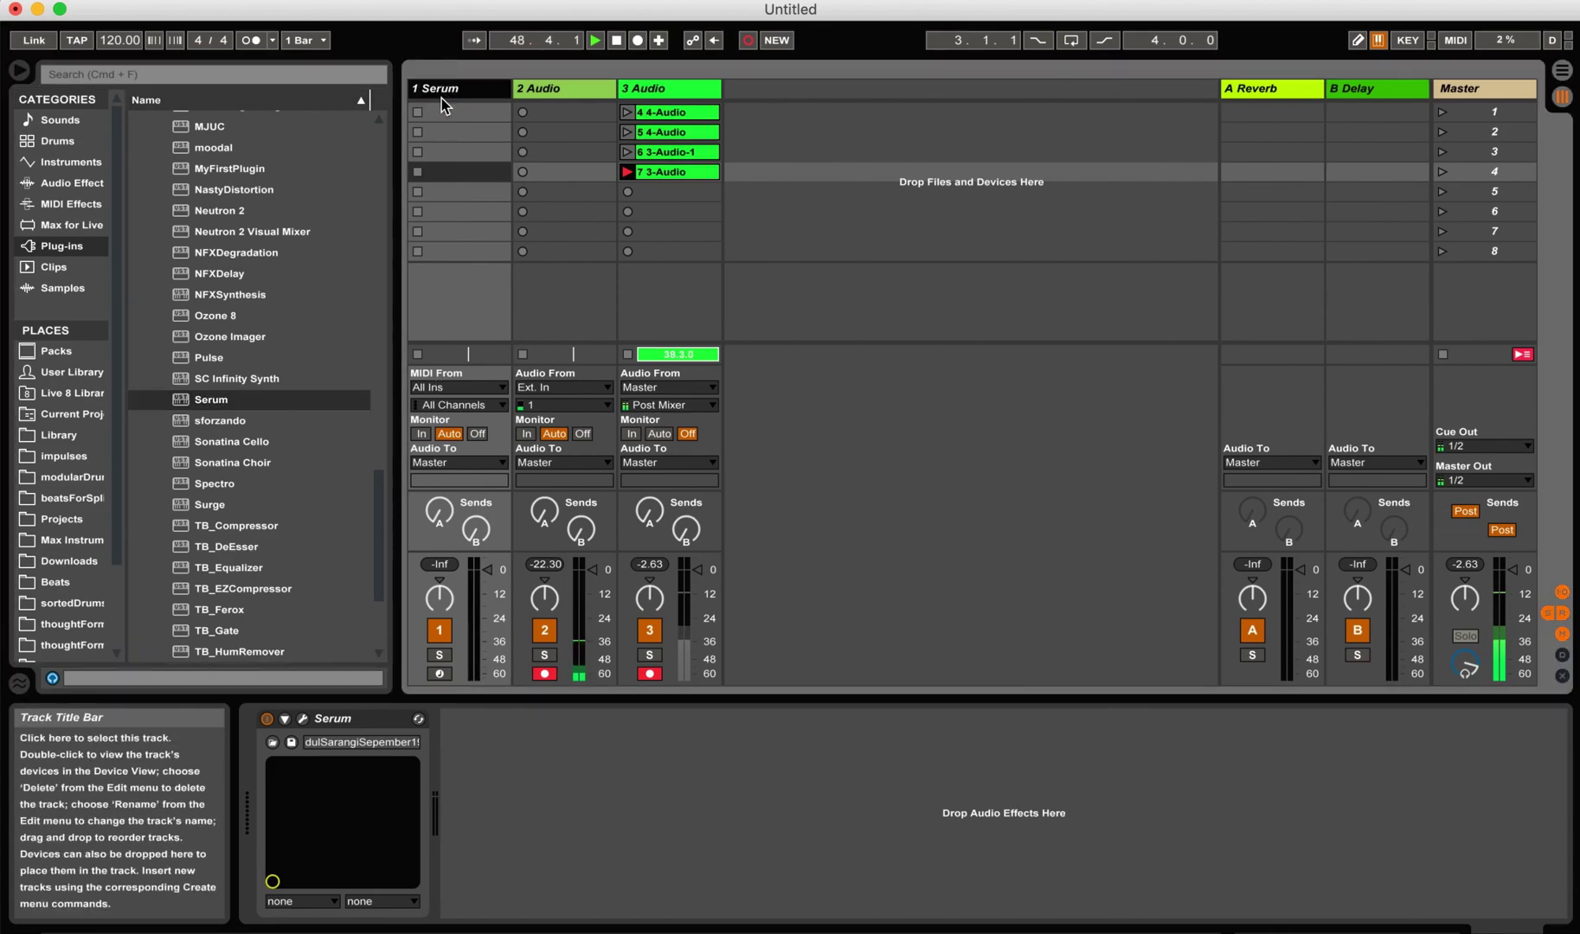
Route the Serum track's MIDI From to UltraLite on All Channels and arm it.
left_click(446, 388)
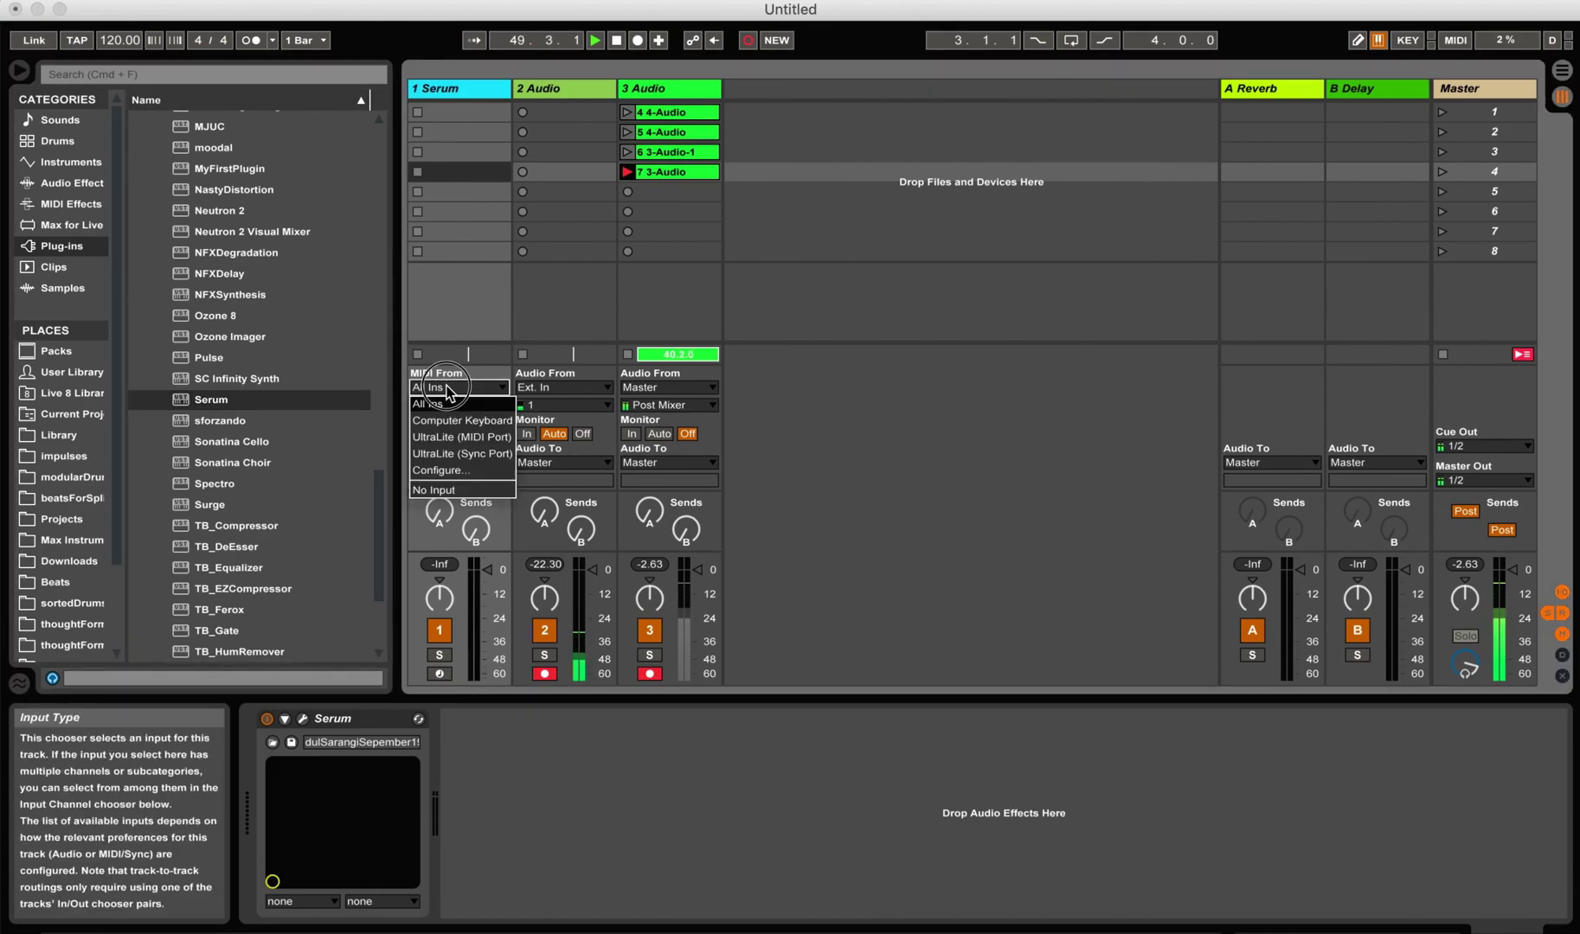
left_click(506, 436)
left_click(459, 404)
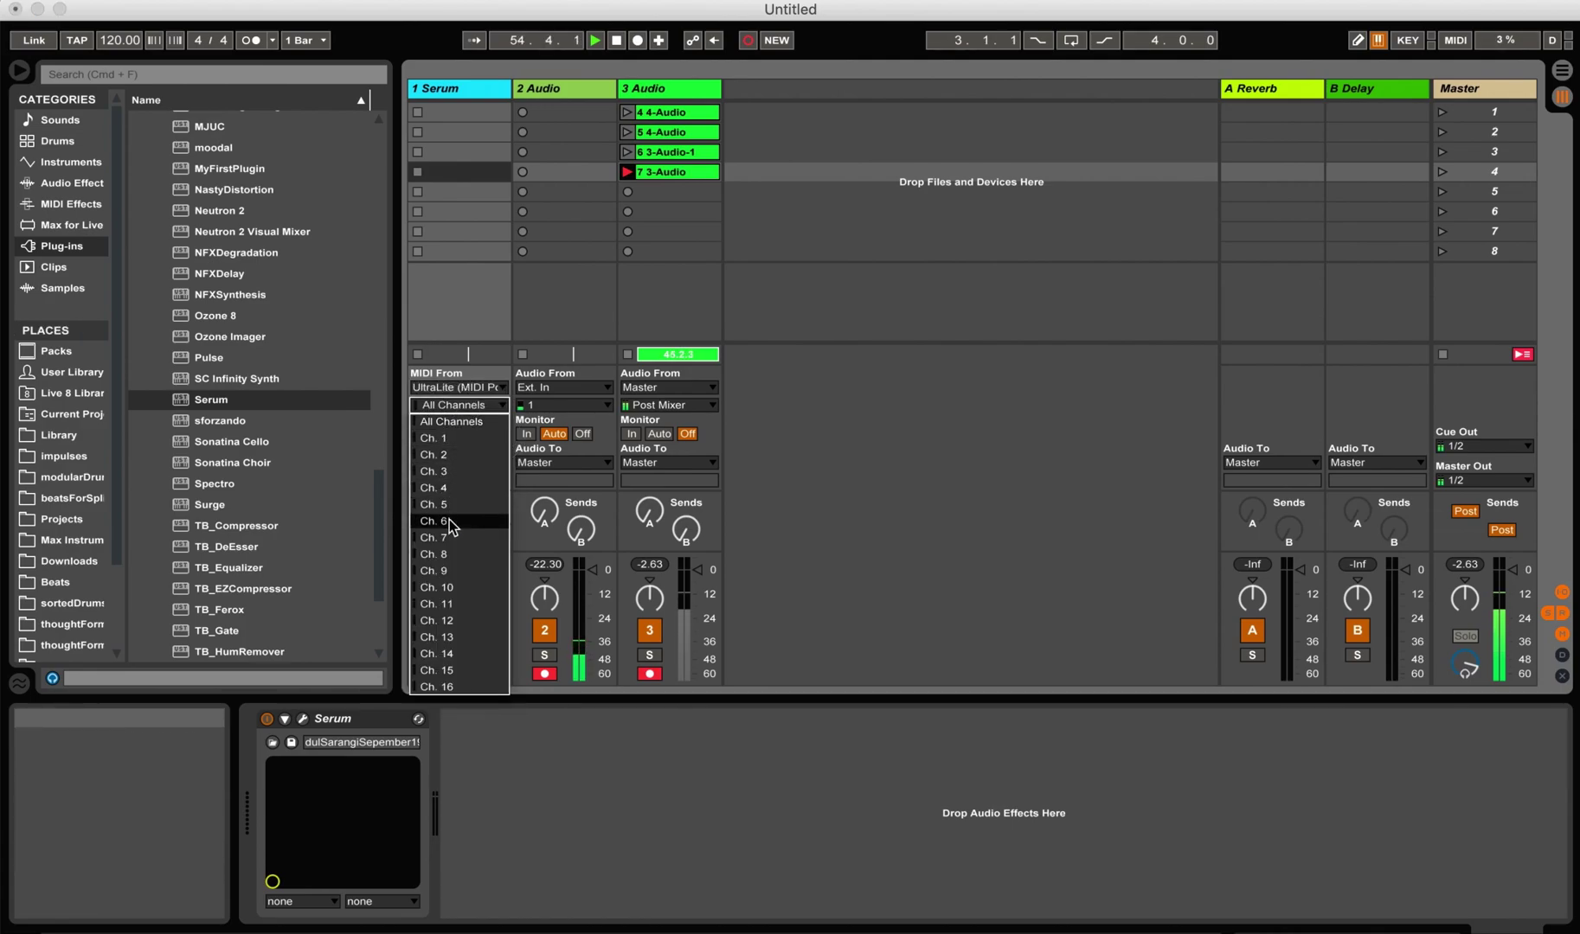
left_click(456, 405)
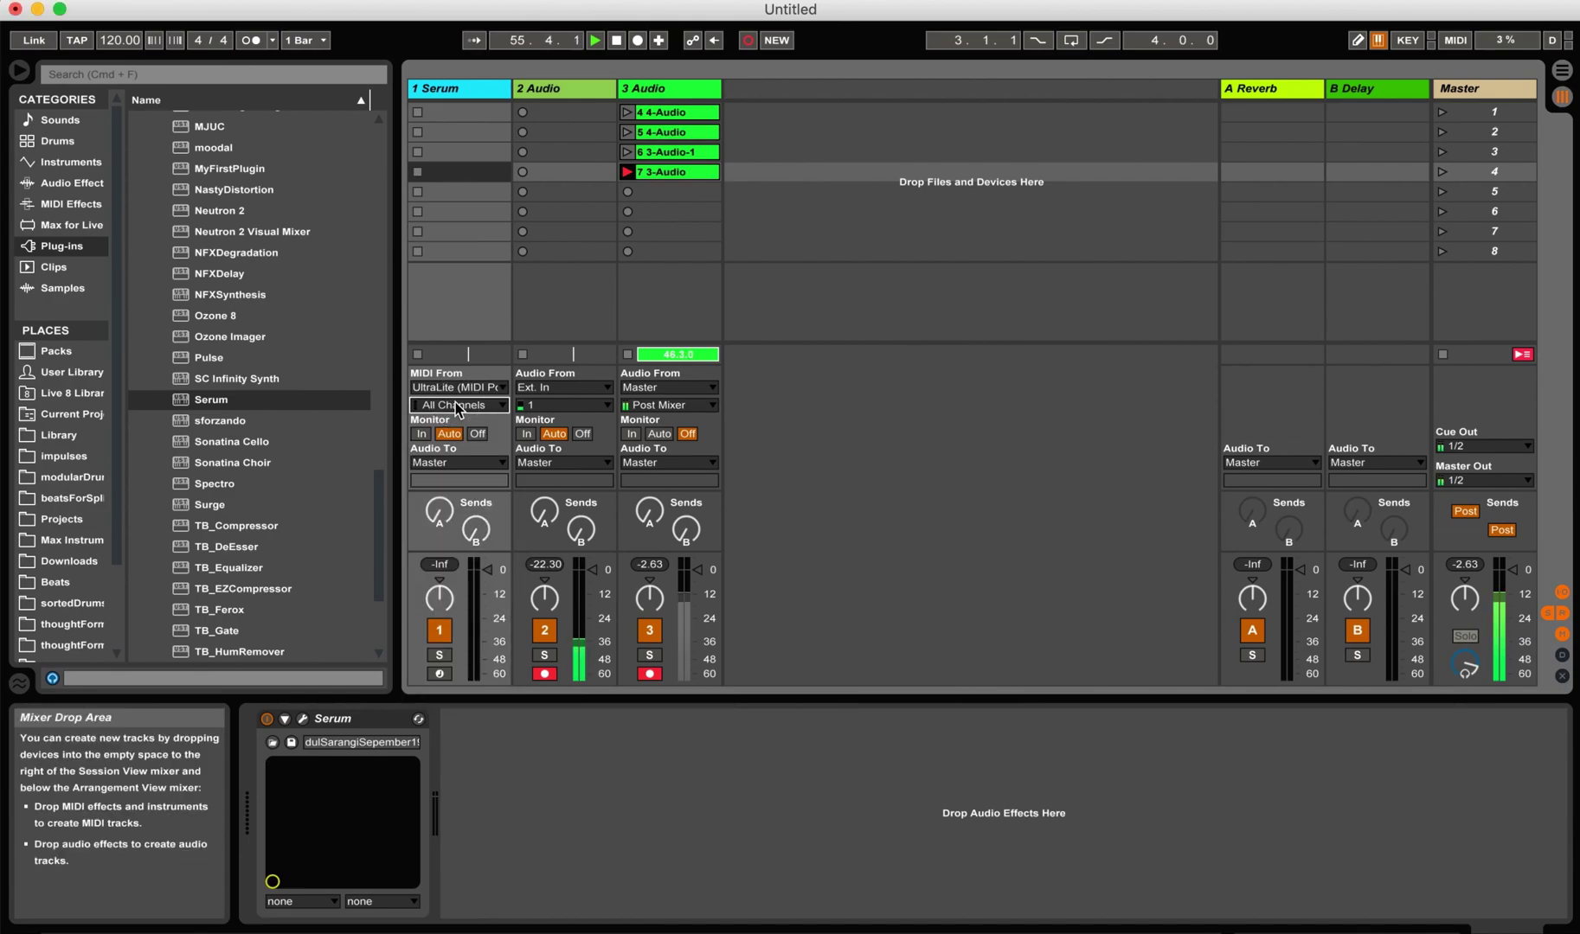
left_click(439, 674)
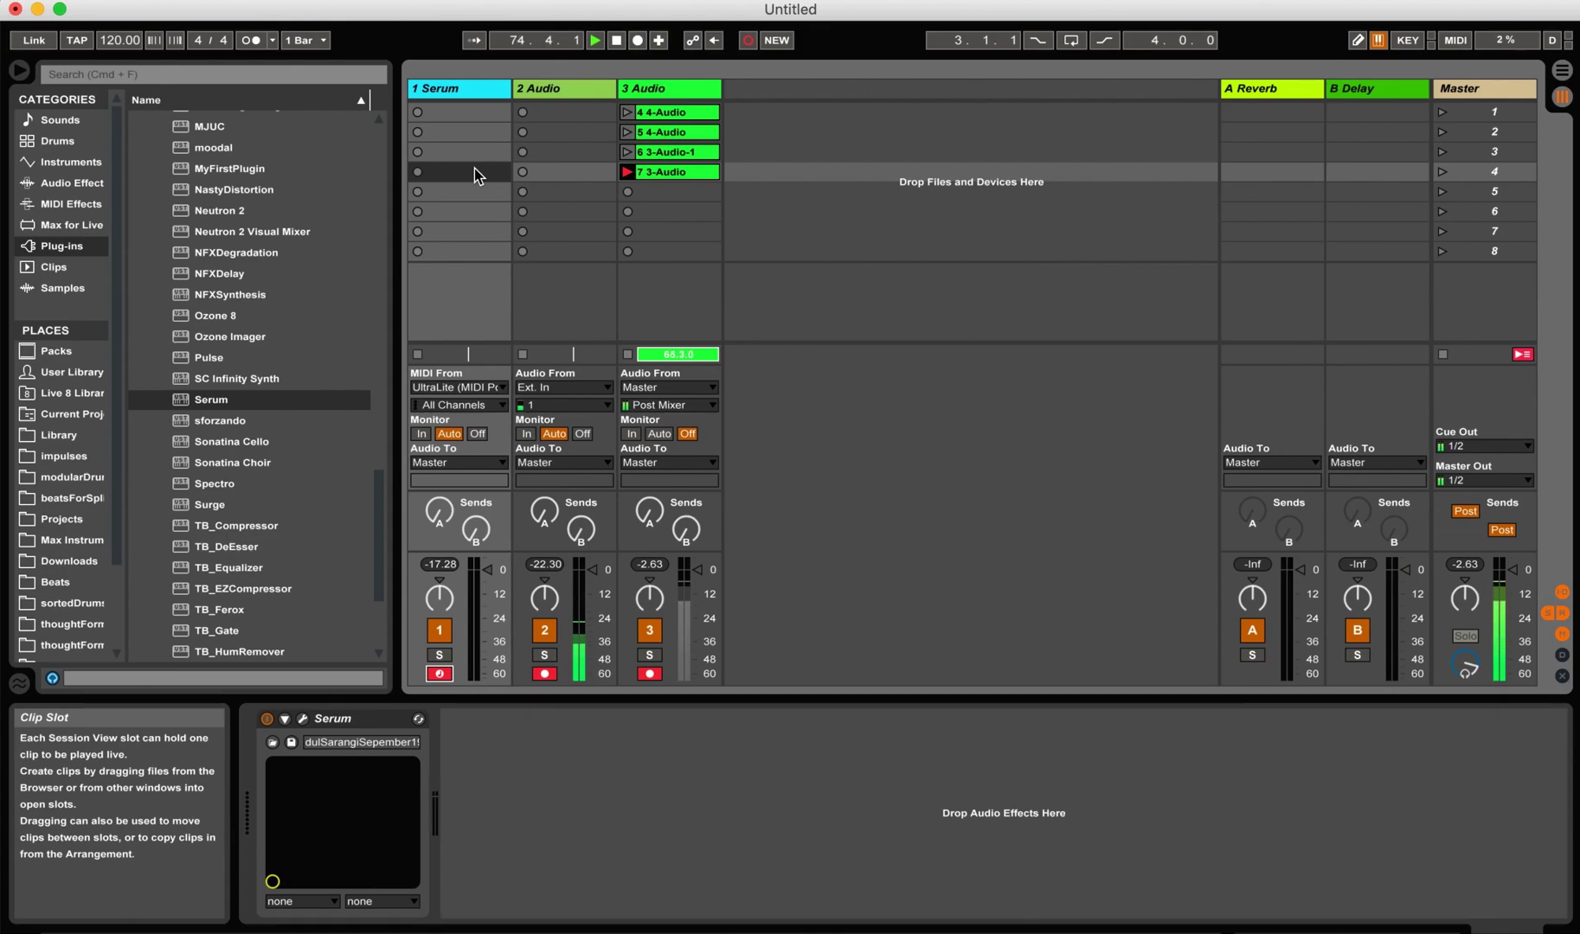
Add Ping Pong Delay after Serum with Dry/Wet at 33 %, then reopen and close Serum.
left_click_drag(374, 515, 394, 121)
left_click(70, 182)
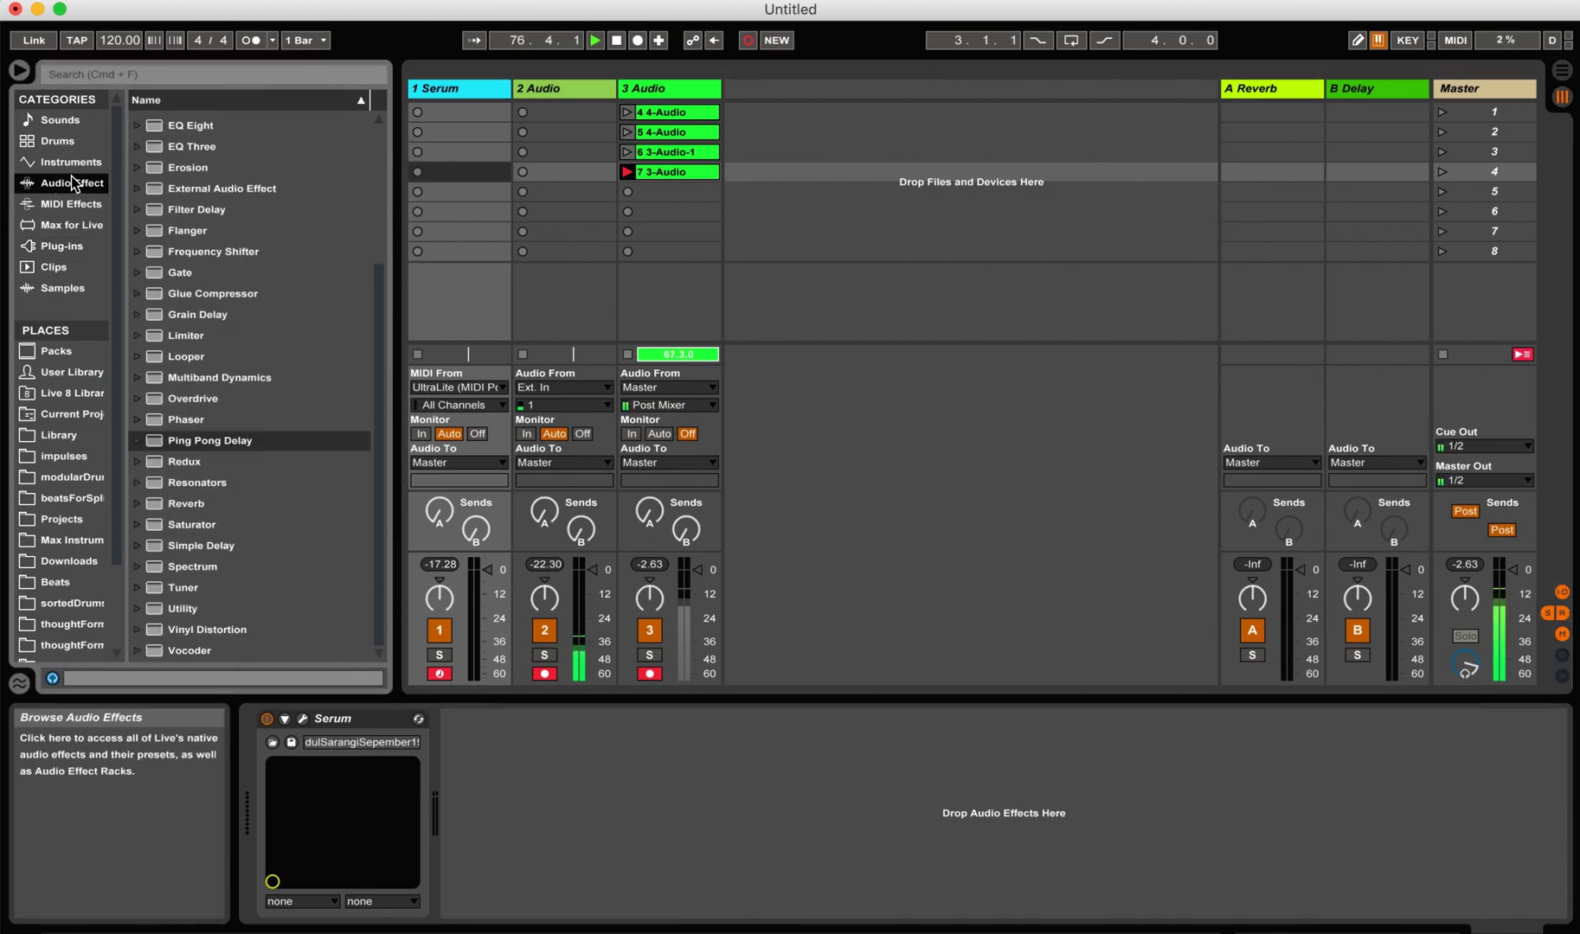
left_click_drag(199, 439, 493, 744)
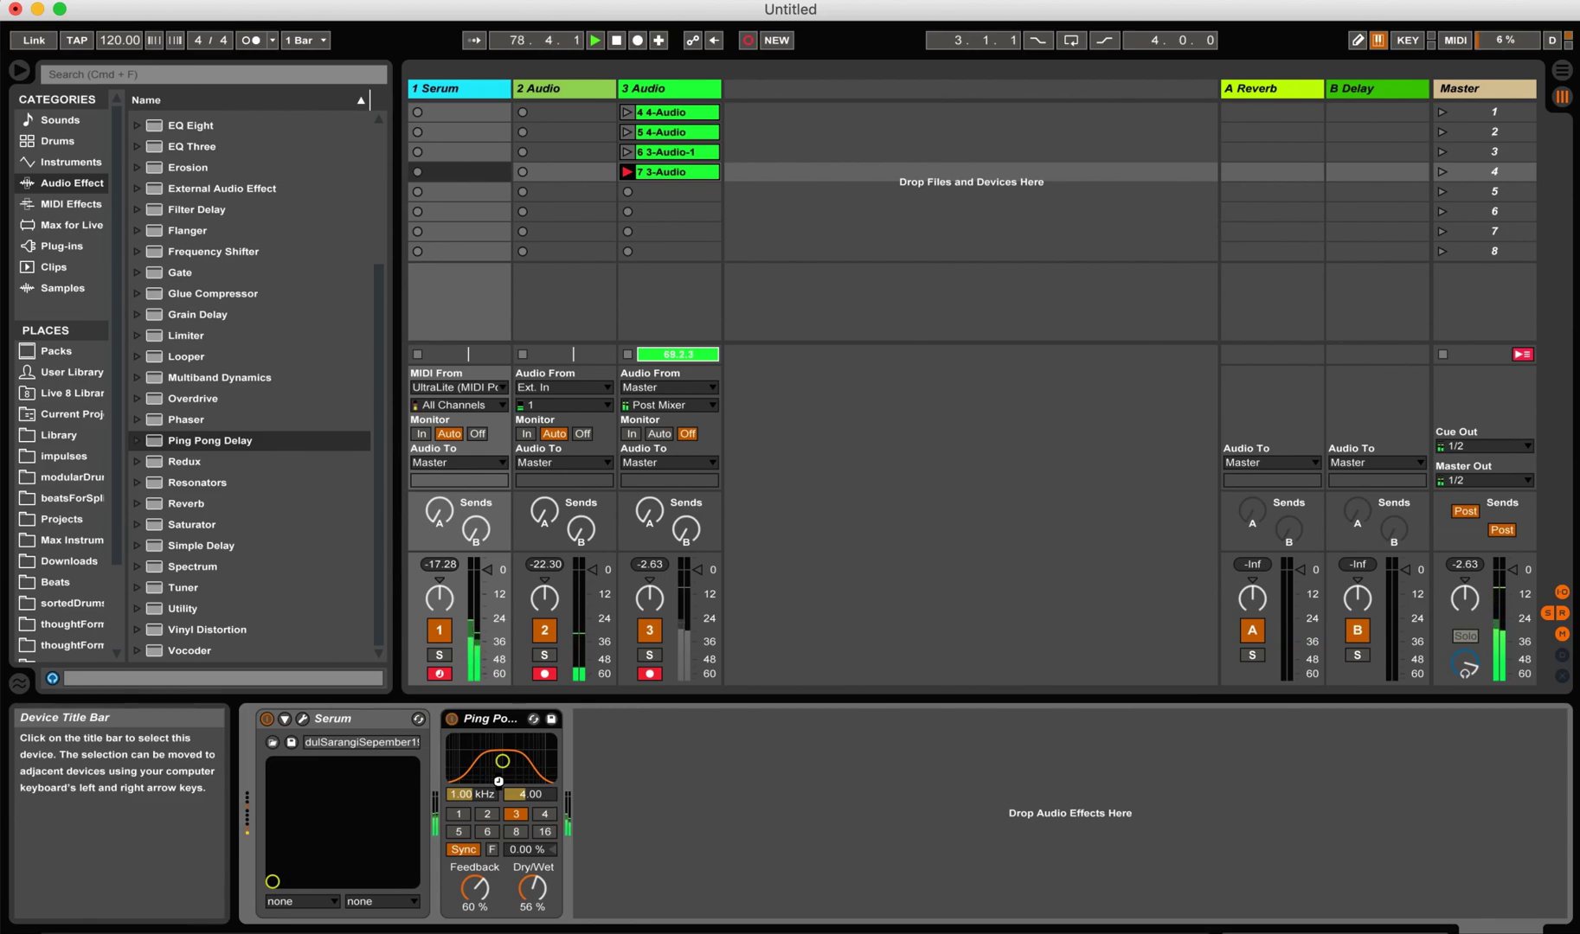
left_click_drag(532, 887, 533, 884)
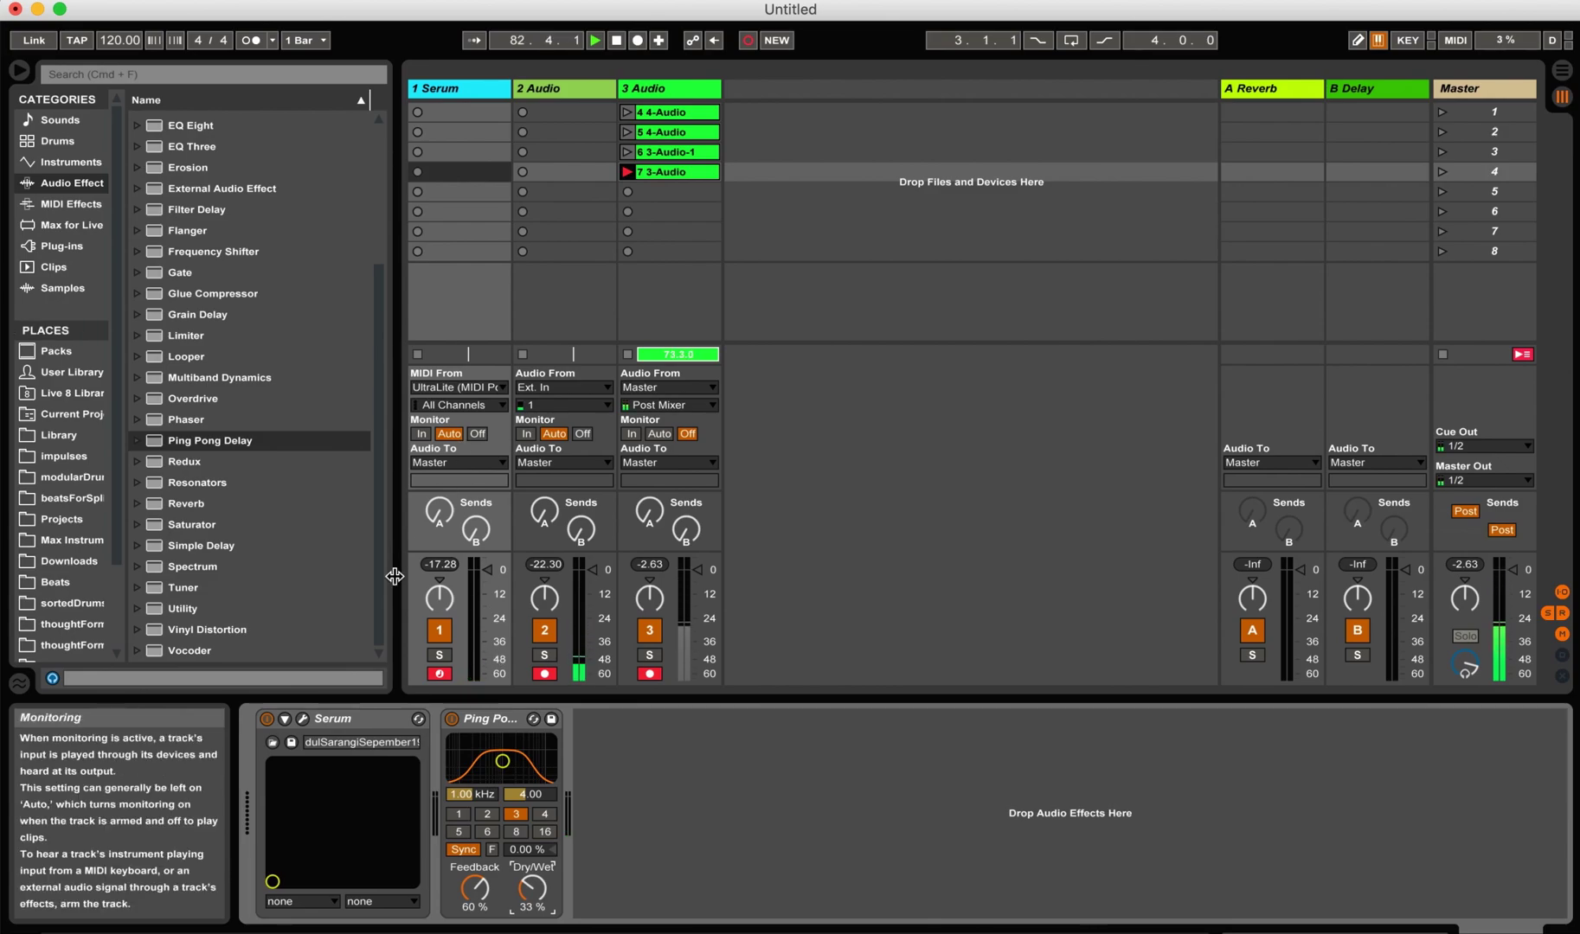
left_click(303, 719)
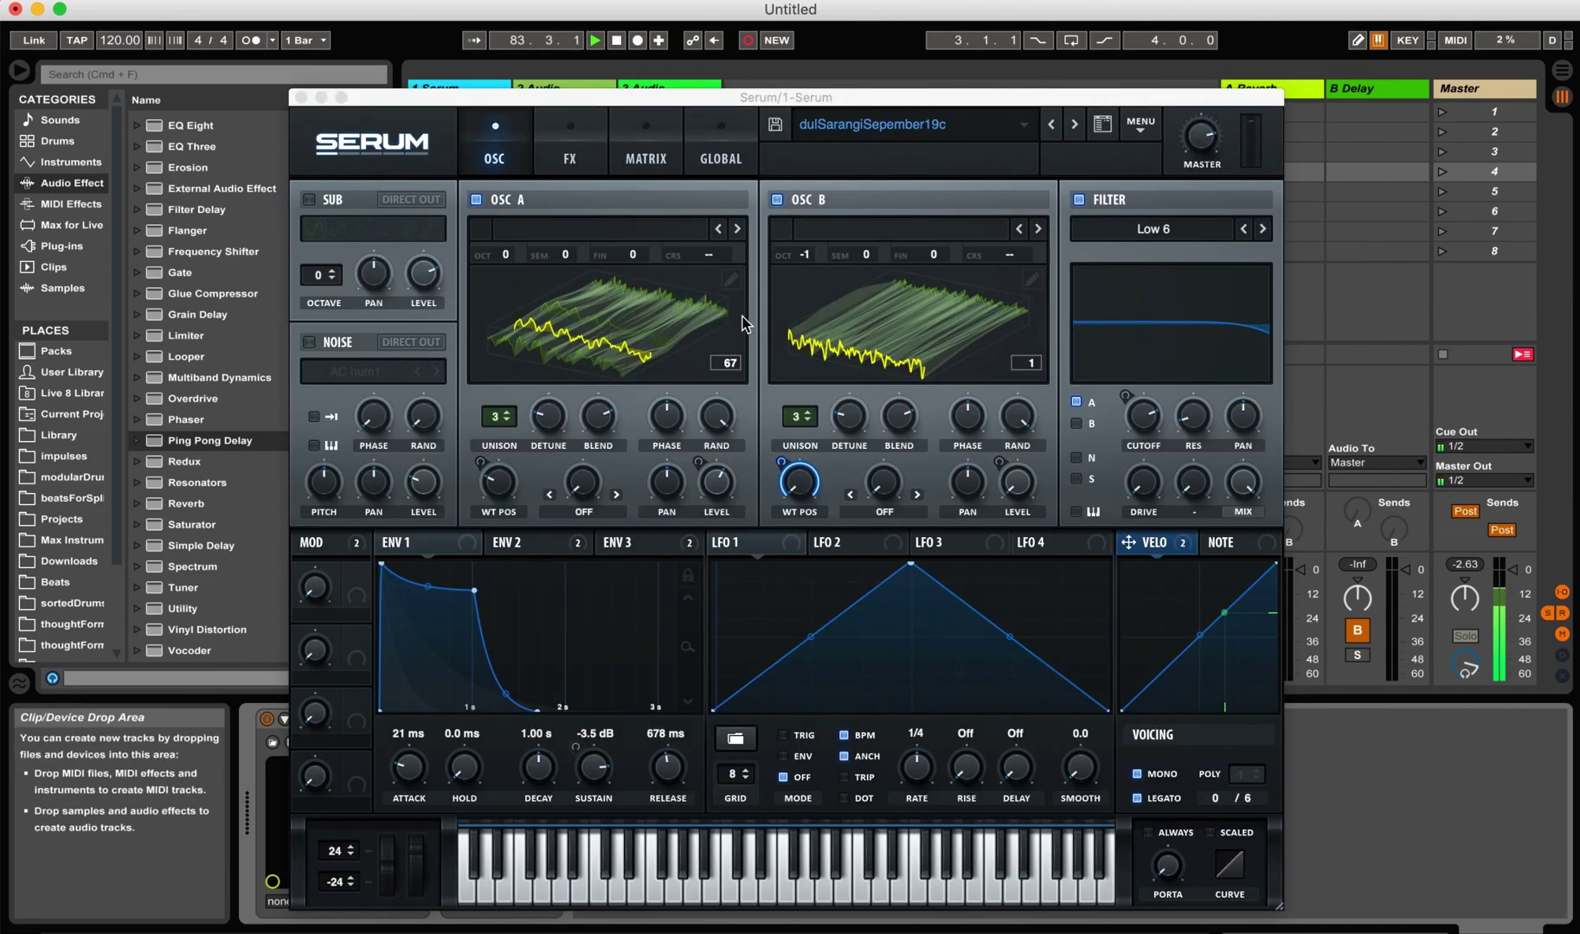
left_click(301, 98)
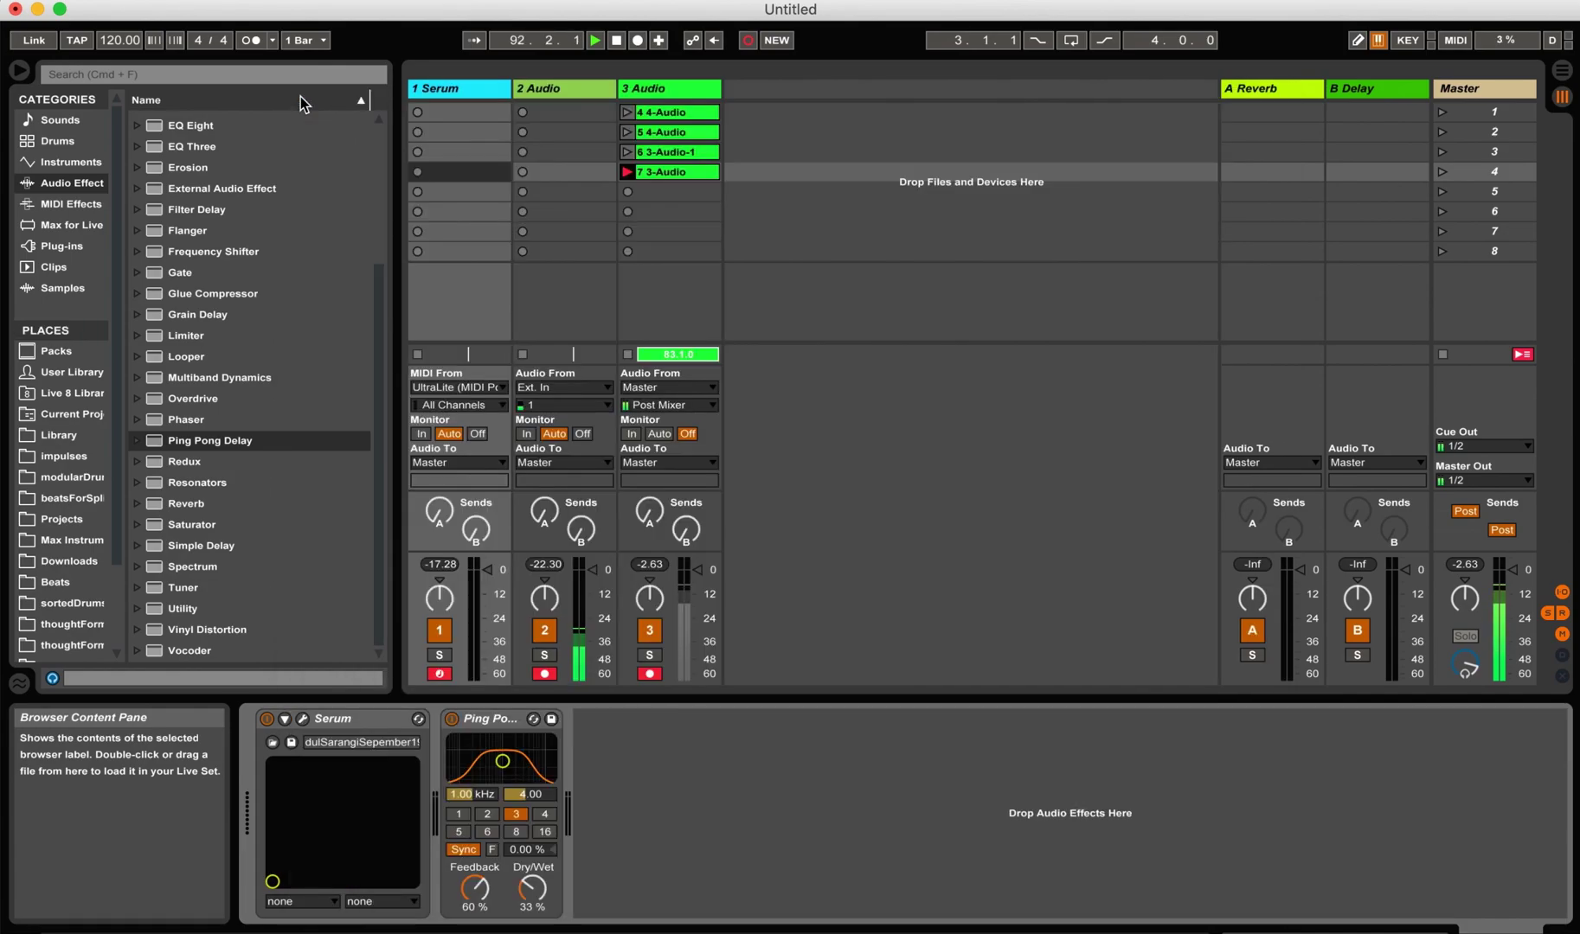
Group the Serum track with Cmd+G and move its Ping Pong Delay onto the 1 Group track.
left_click(457, 89)
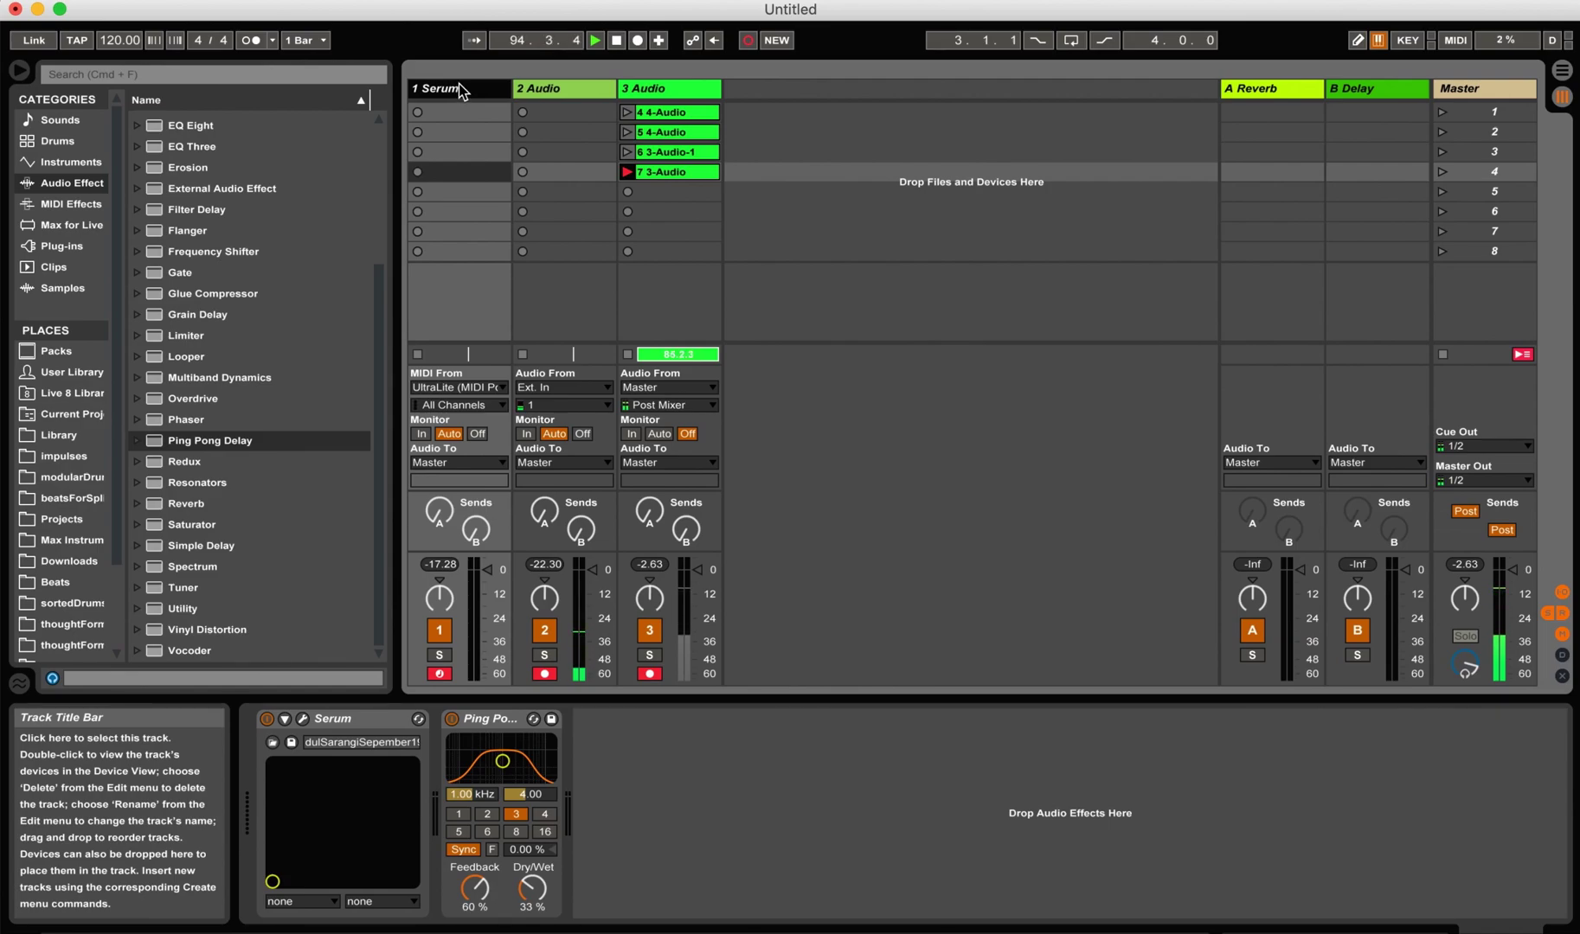
key("super+g")
left_click(521, 88)
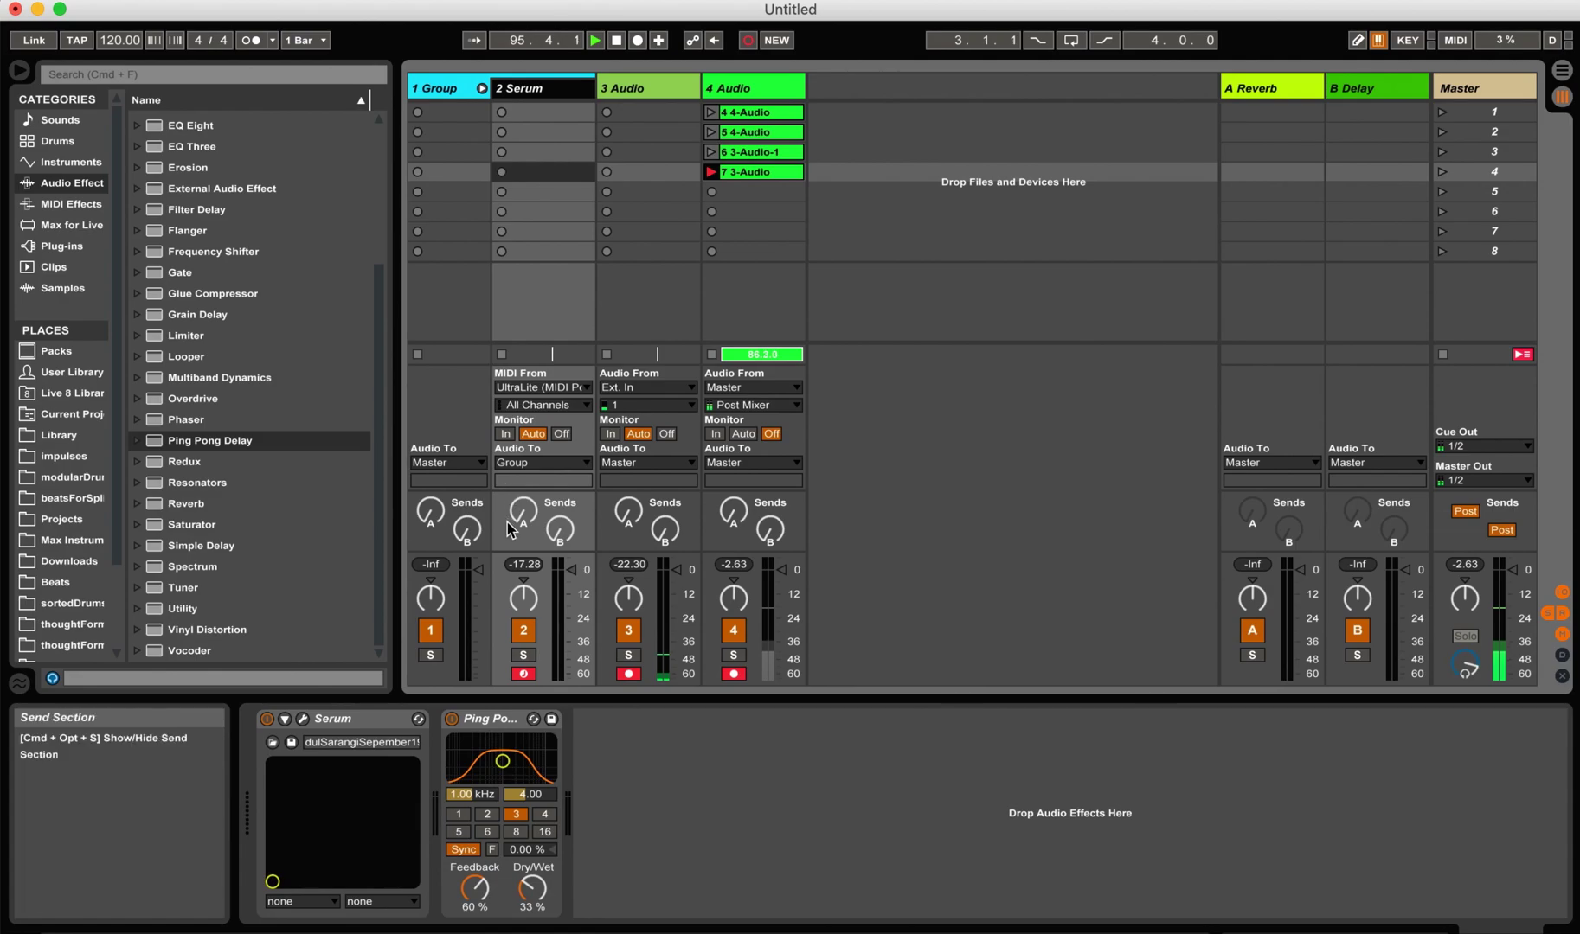
left_click(495, 720)
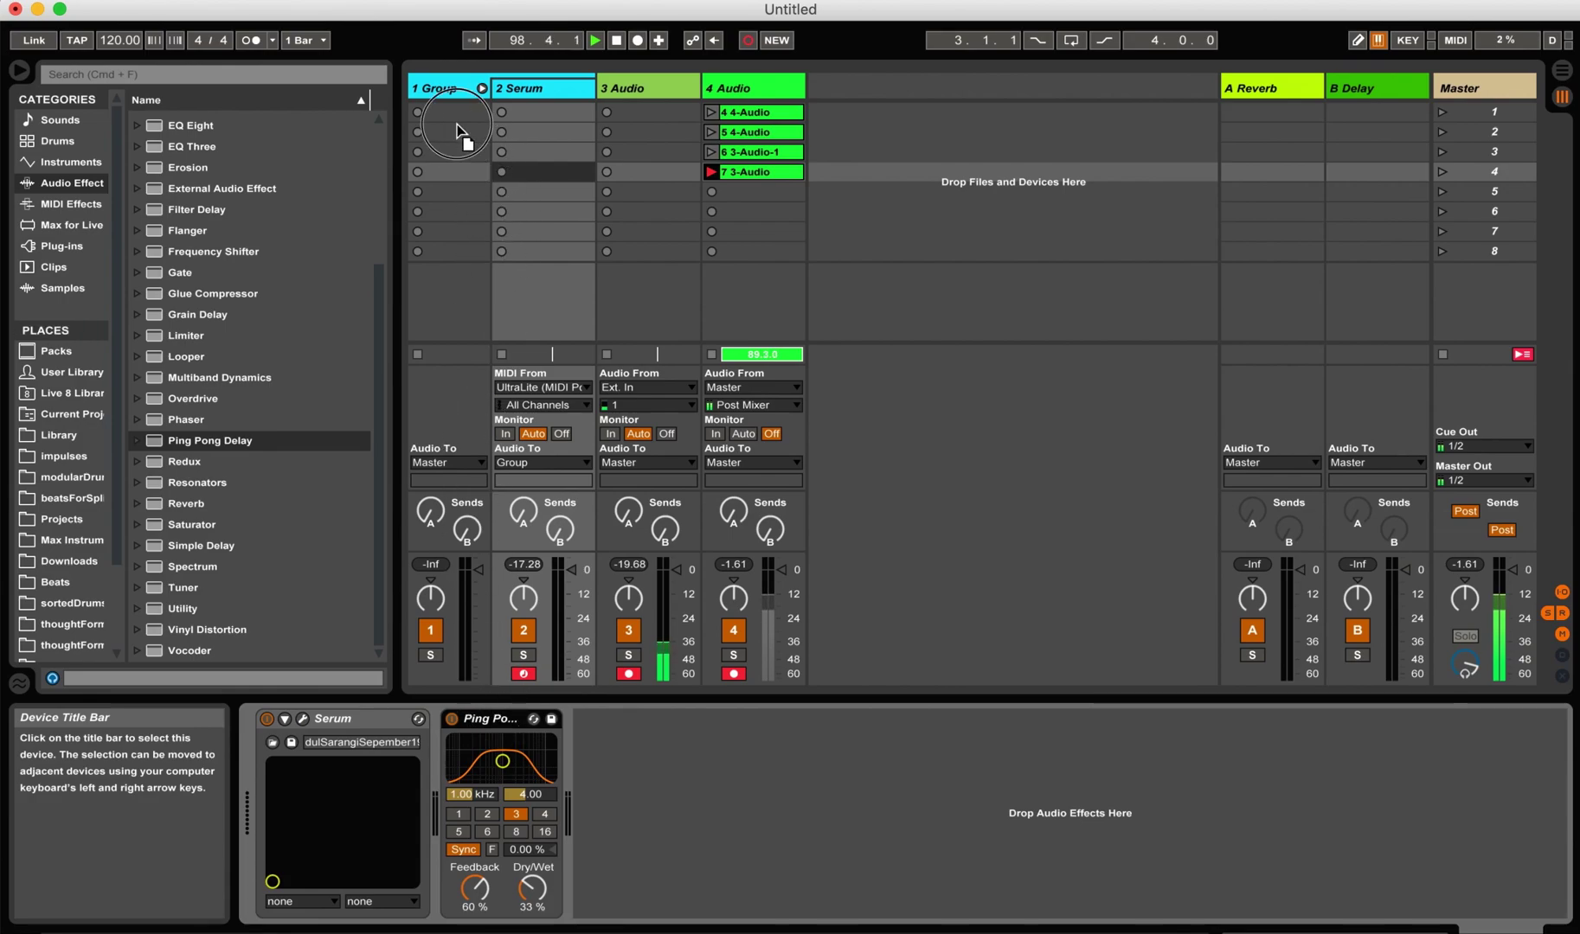
left_click(428, 89)
key("super+v")
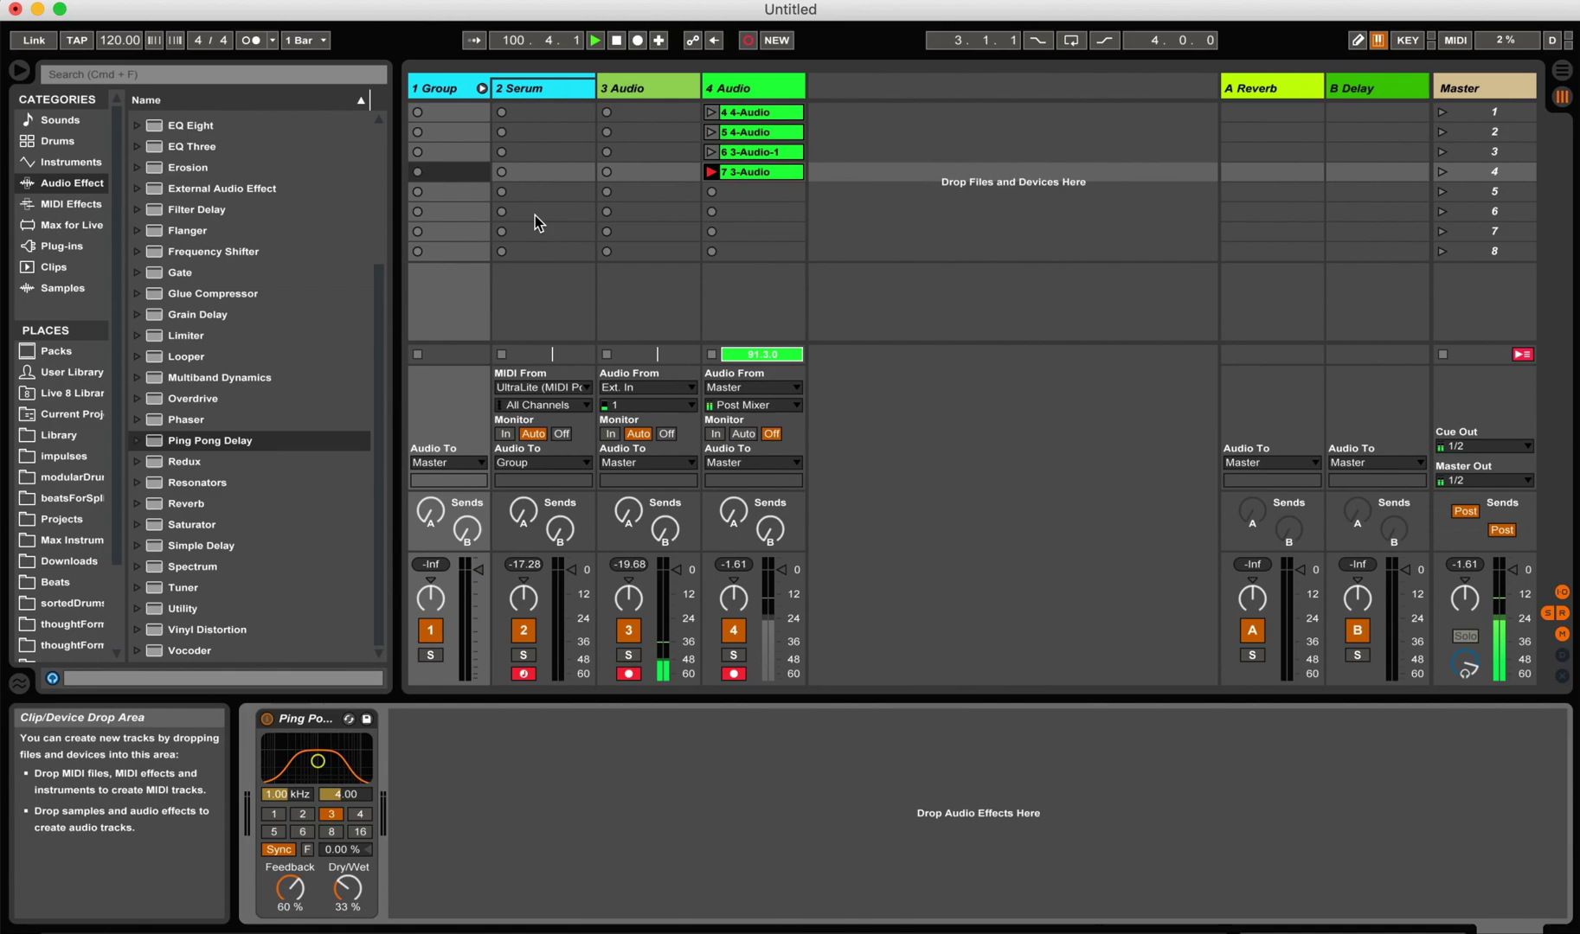
left_click(538, 91)
left_click_drag(381, 324, 381, 173)
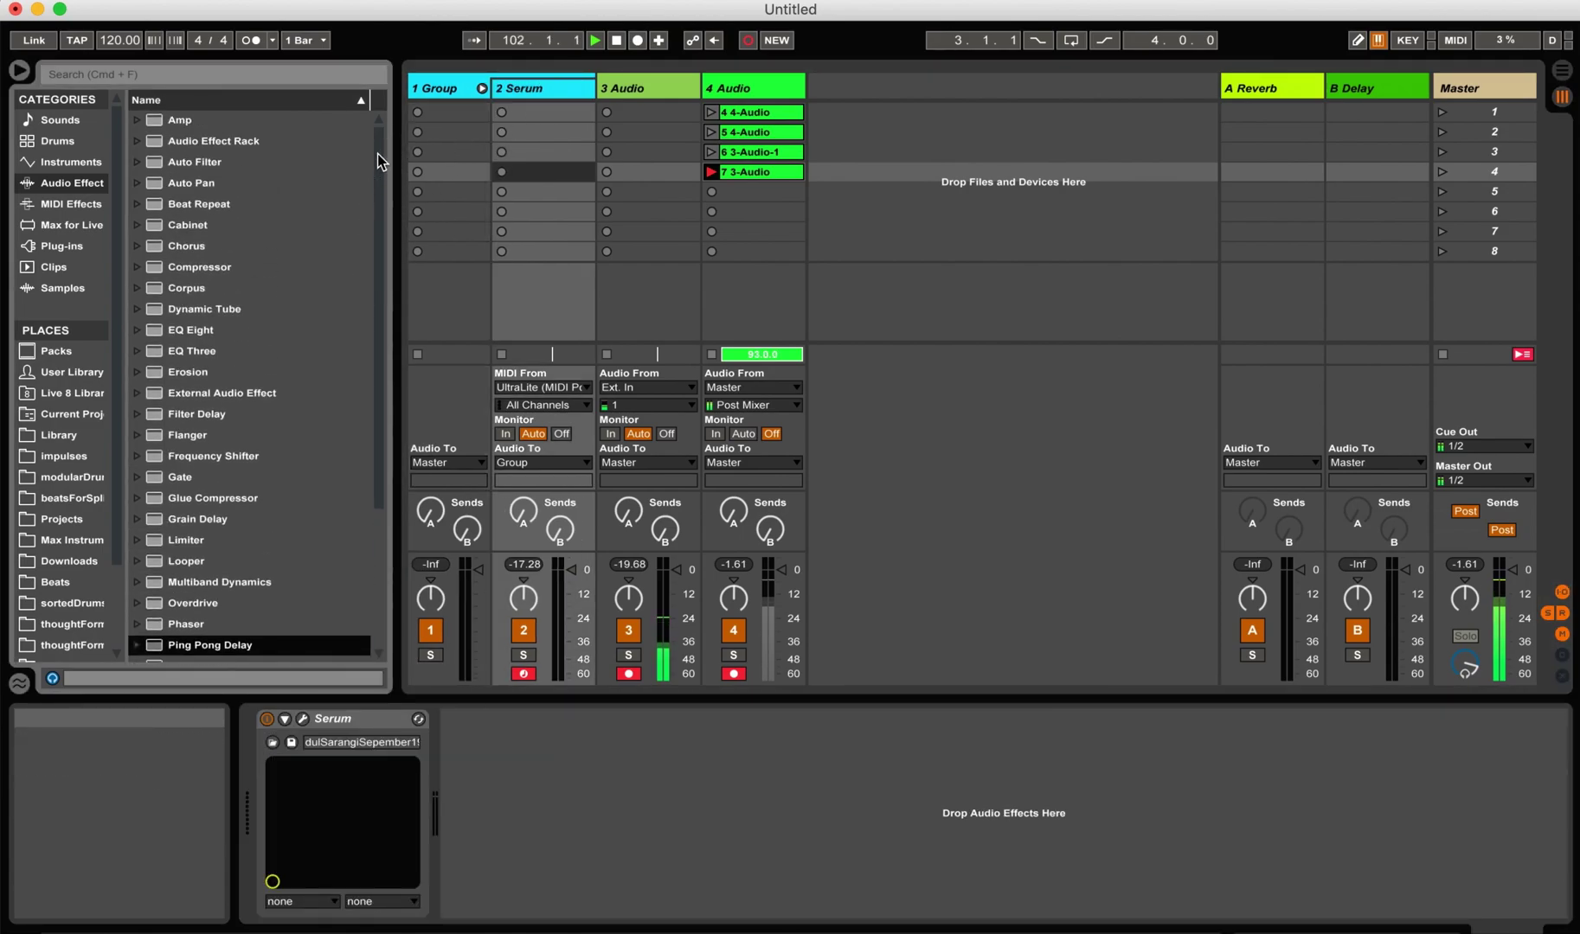
Insert the '+ 12.adv' Pitch MIDI effect before Serum, then show the 1 Group track's devices.
left_click(351, 724)
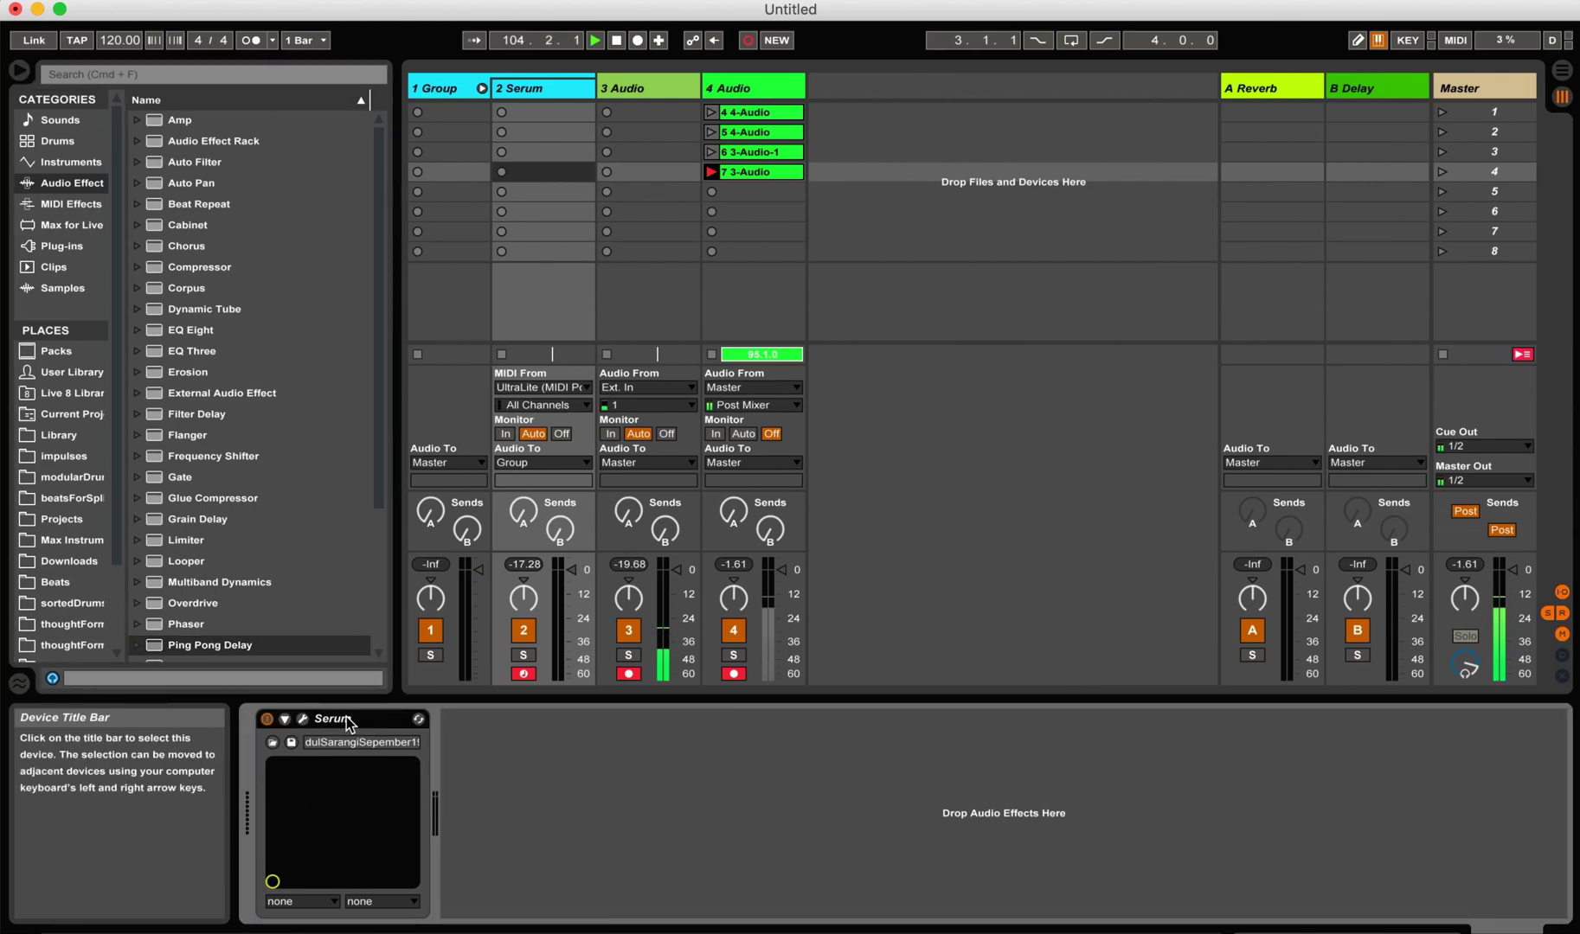
left_click(71, 204)
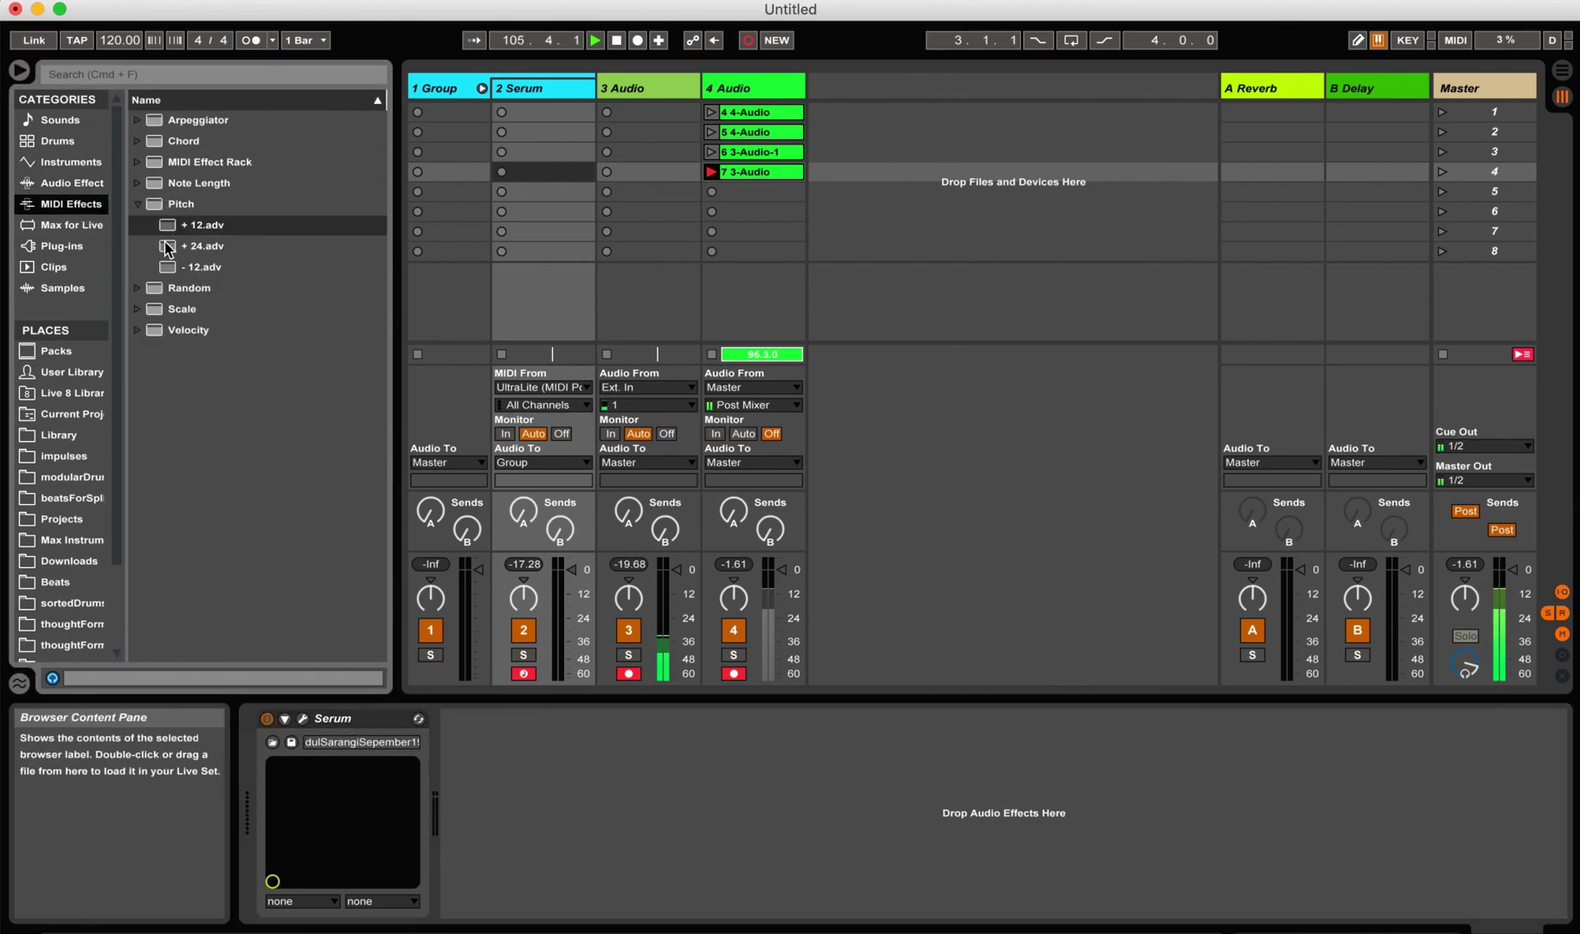
left_click(240, 530)
left_click_drag(240, 529, 269, 735)
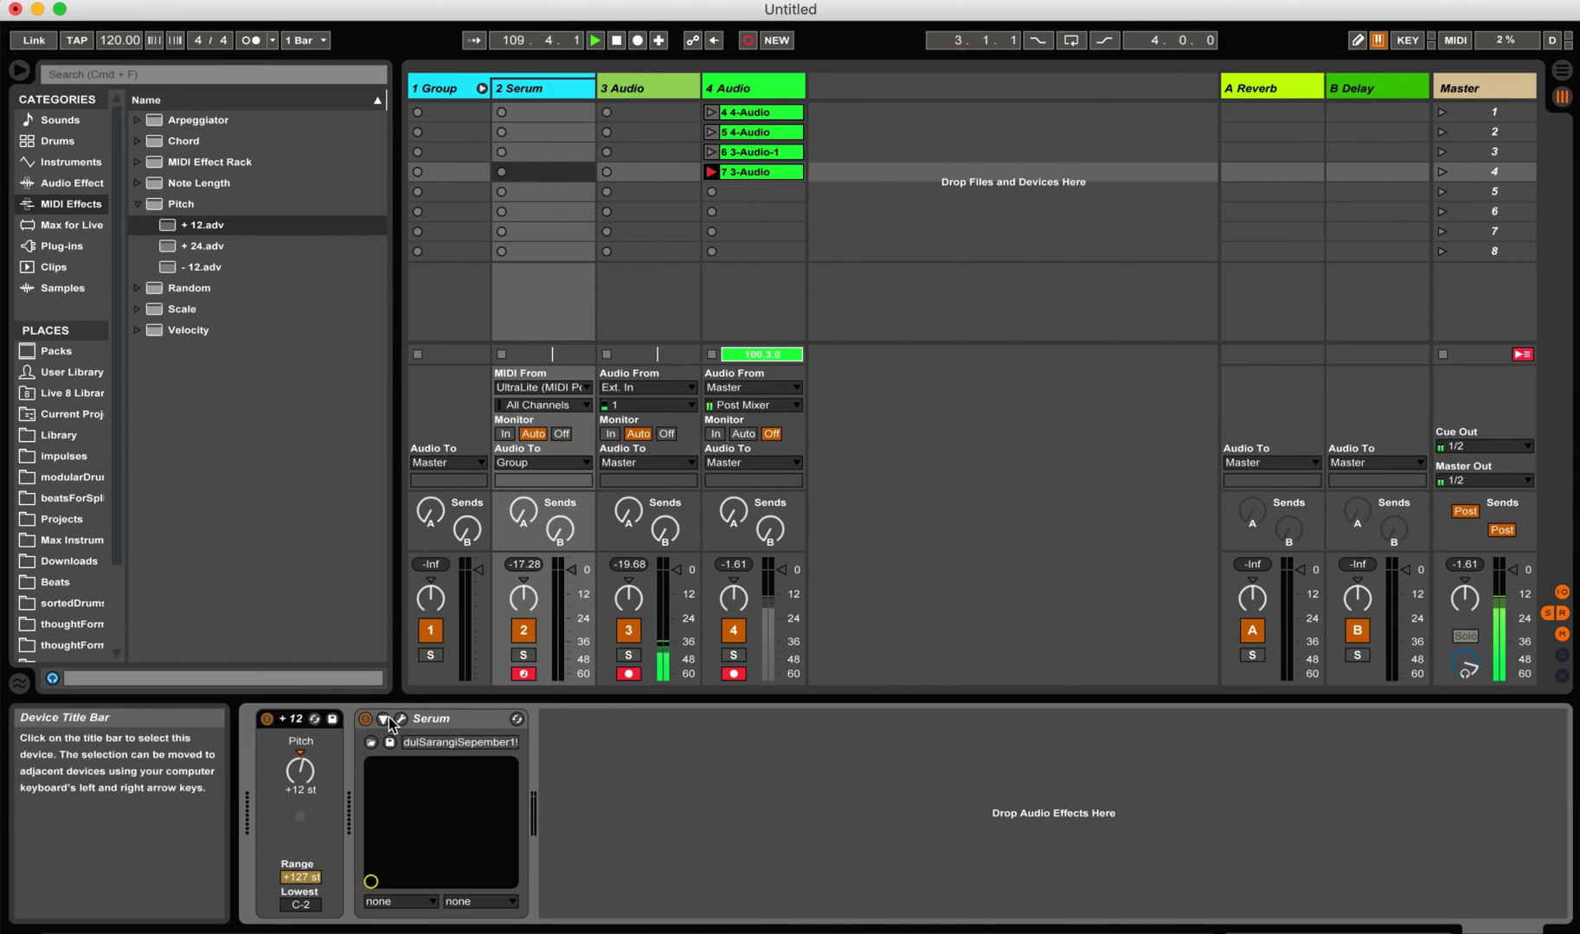
left_click(447, 90)
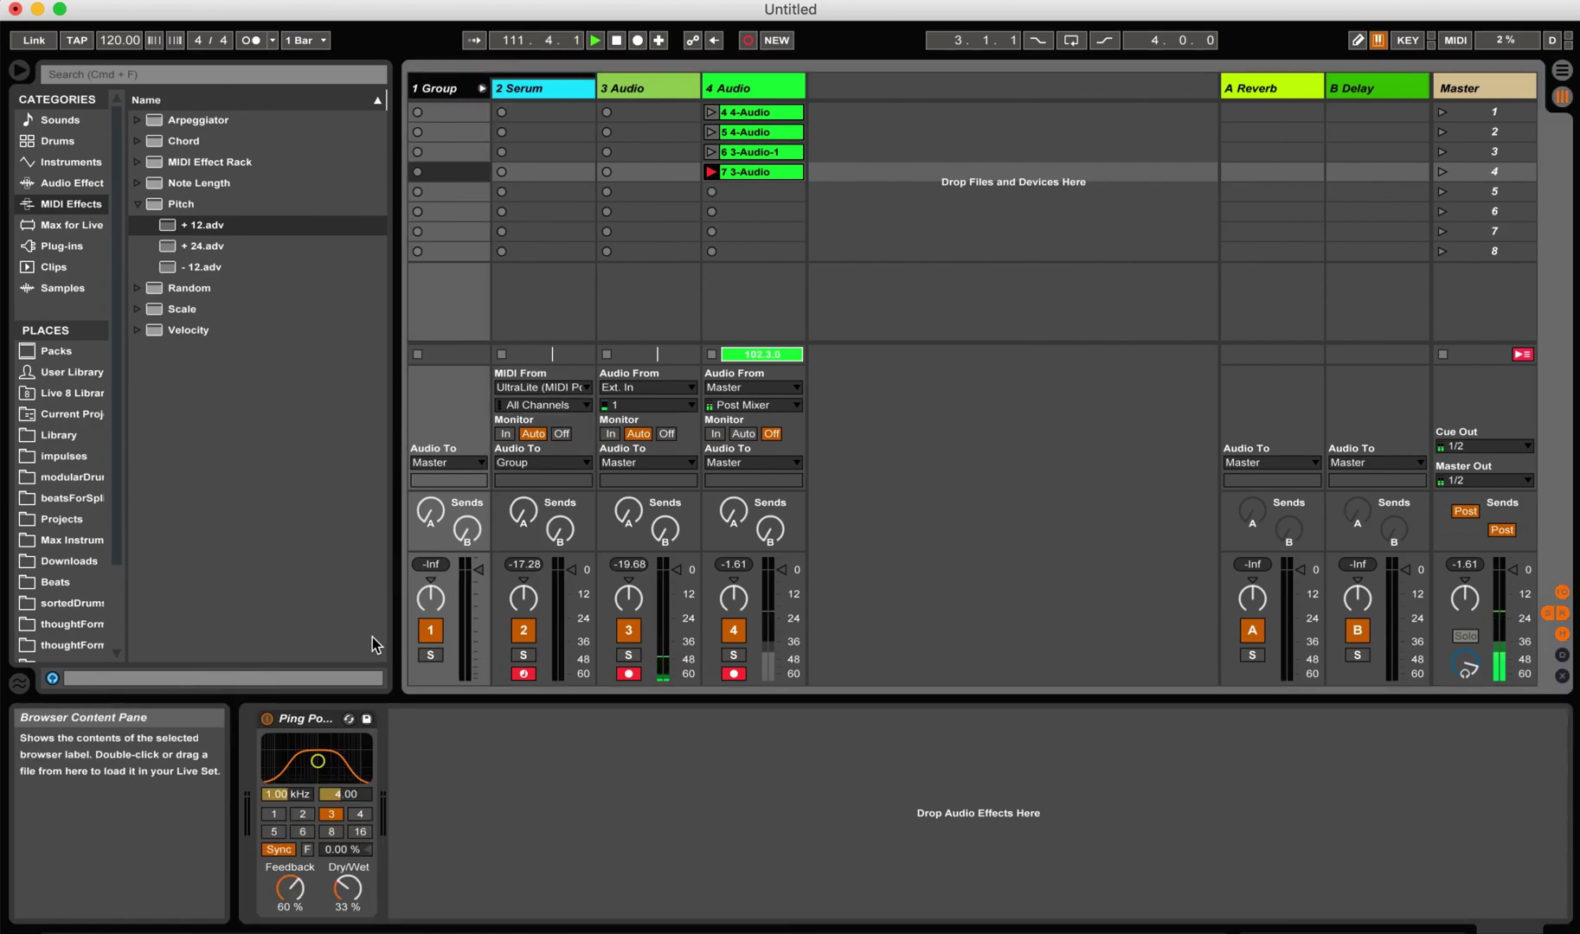
left_click(317, 719)
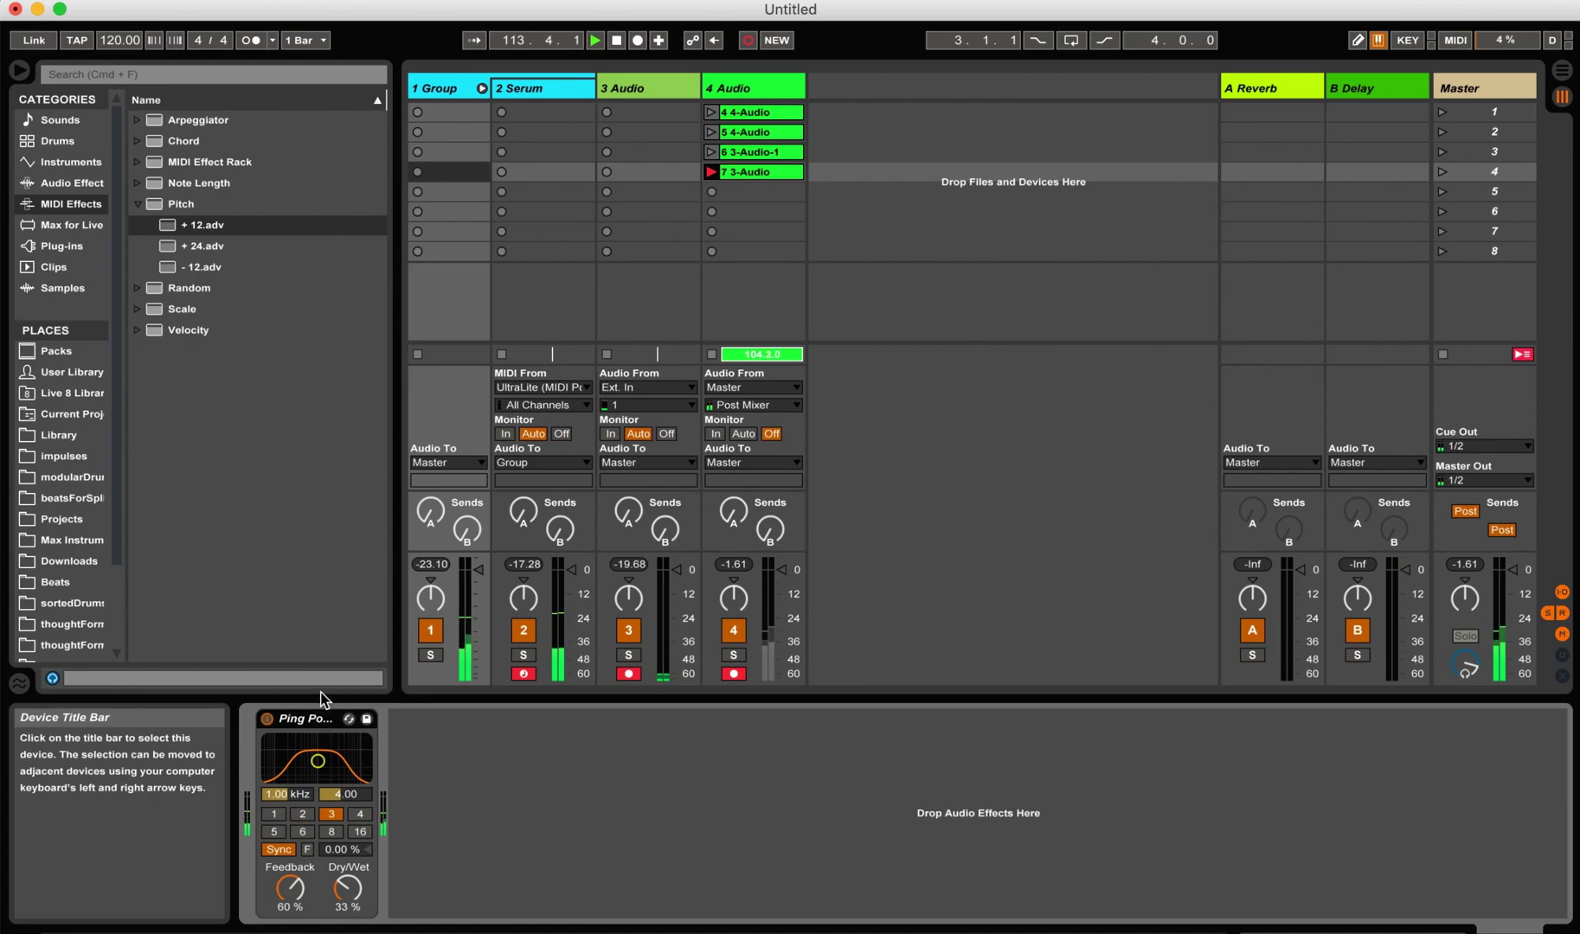
Set the 2 Serum track's MIDI From channel to Ch. 7.
left_click(536, 90)
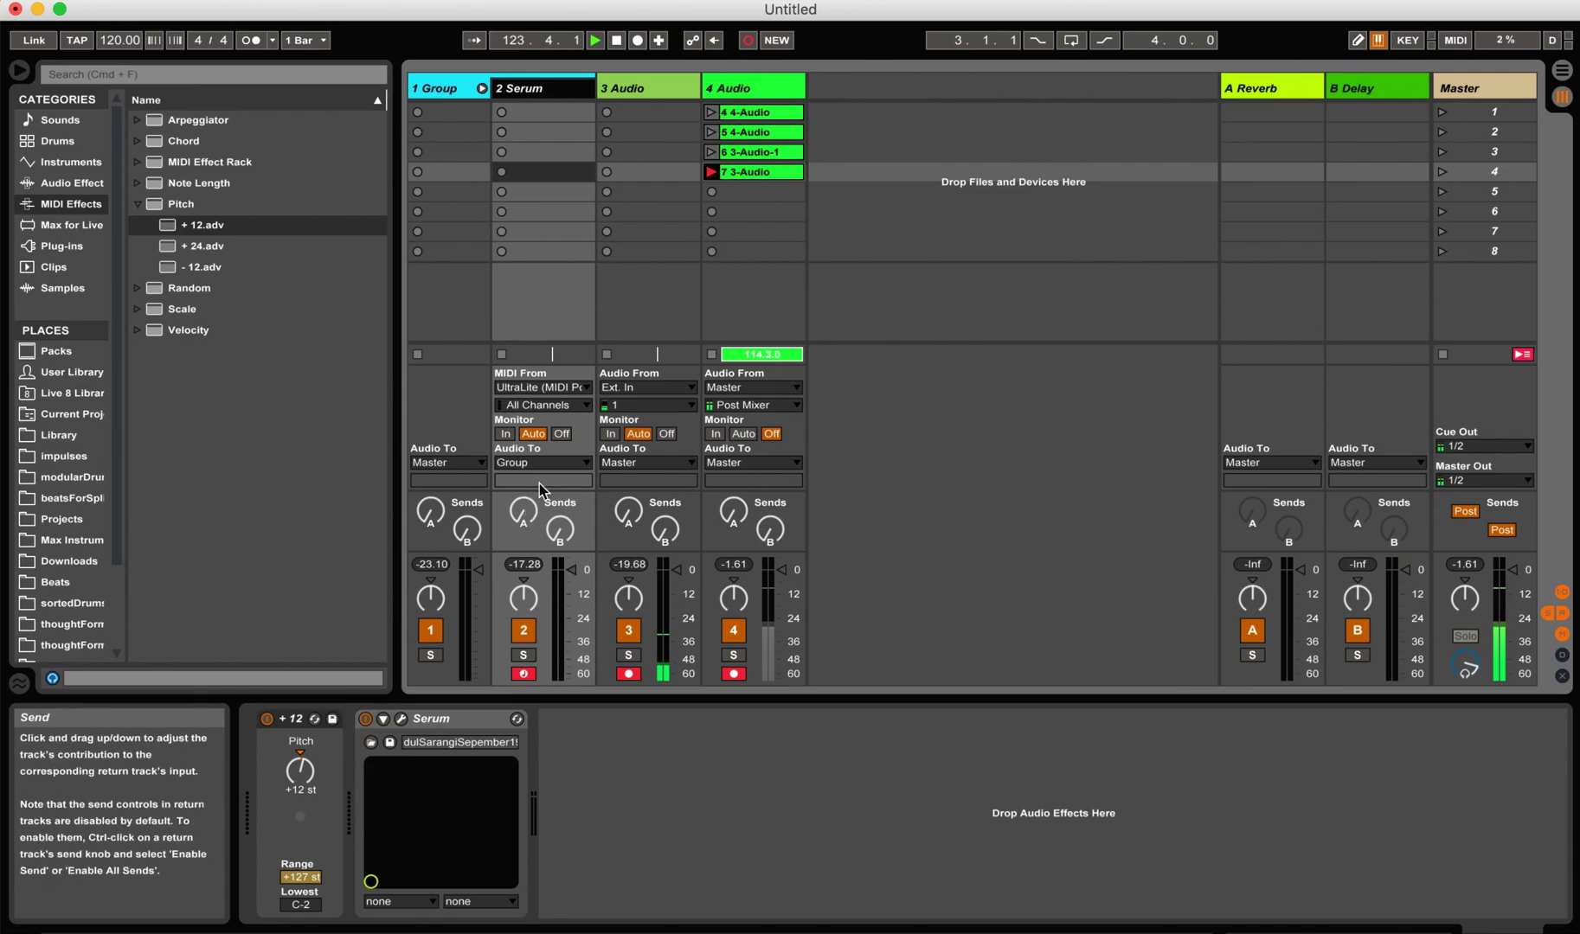
left_click(543, 406)
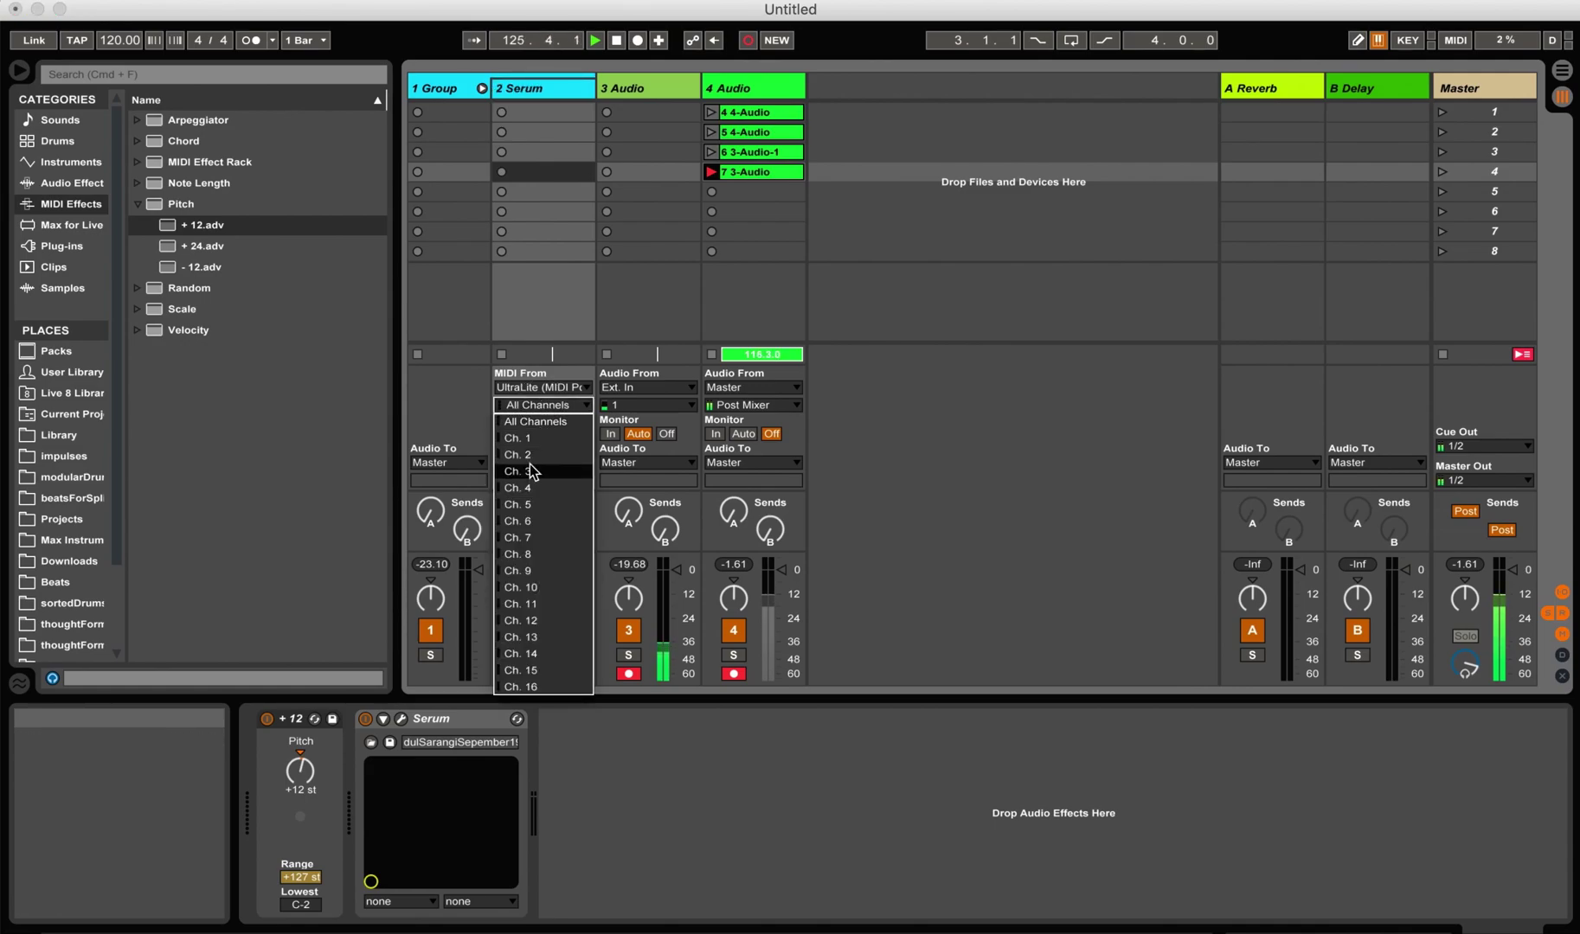
left_click(526, 539)
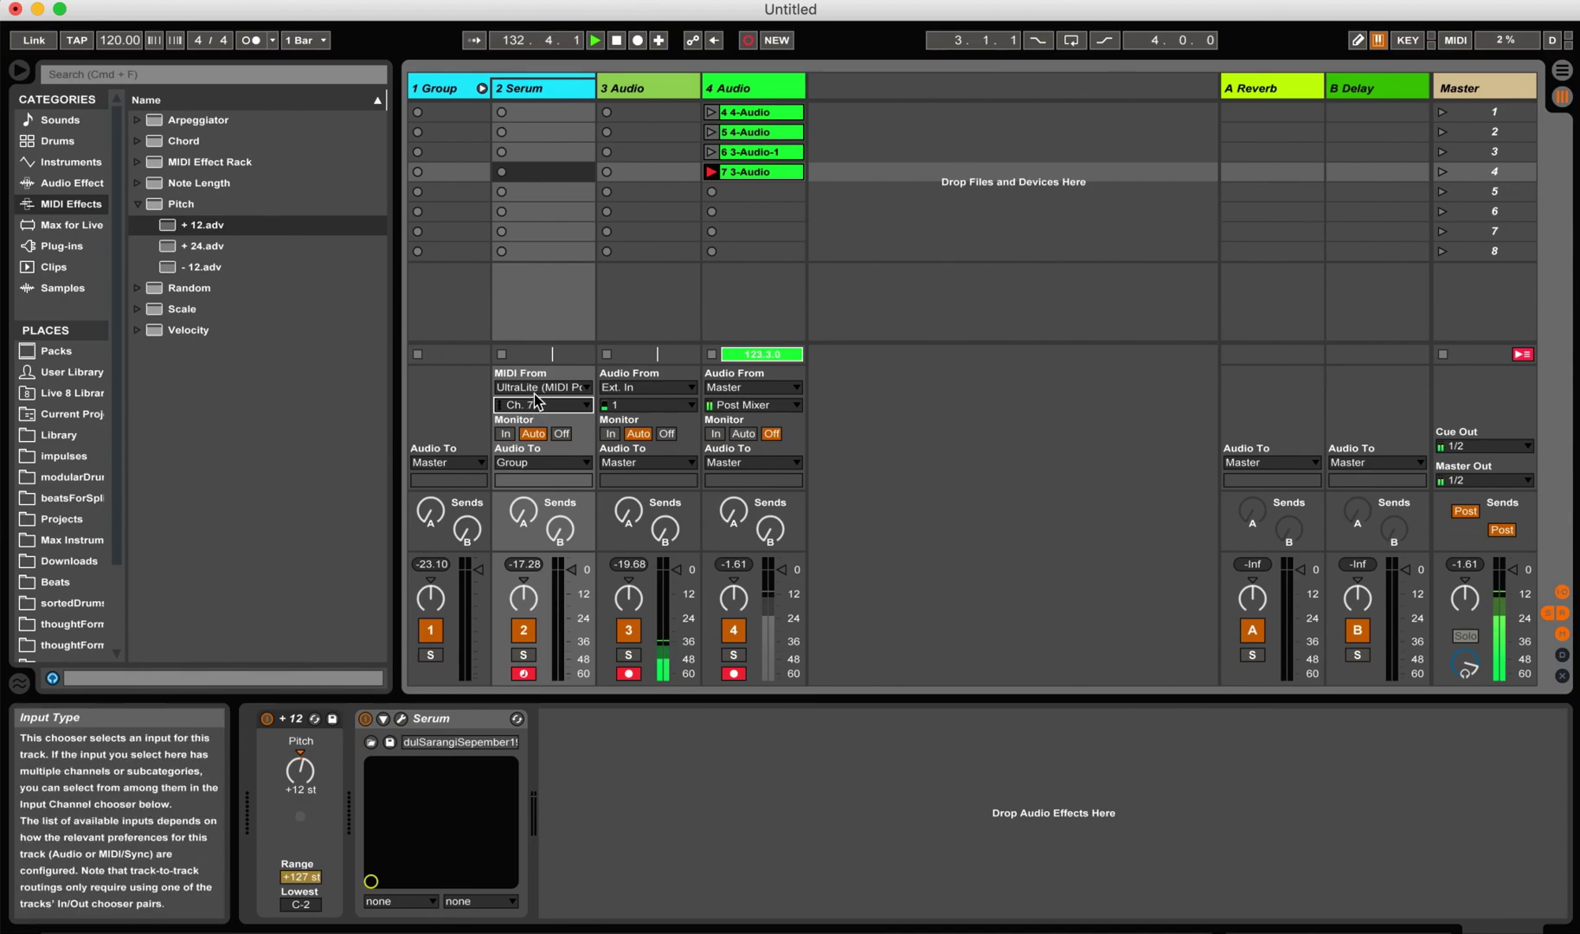
left_click(548, 92)
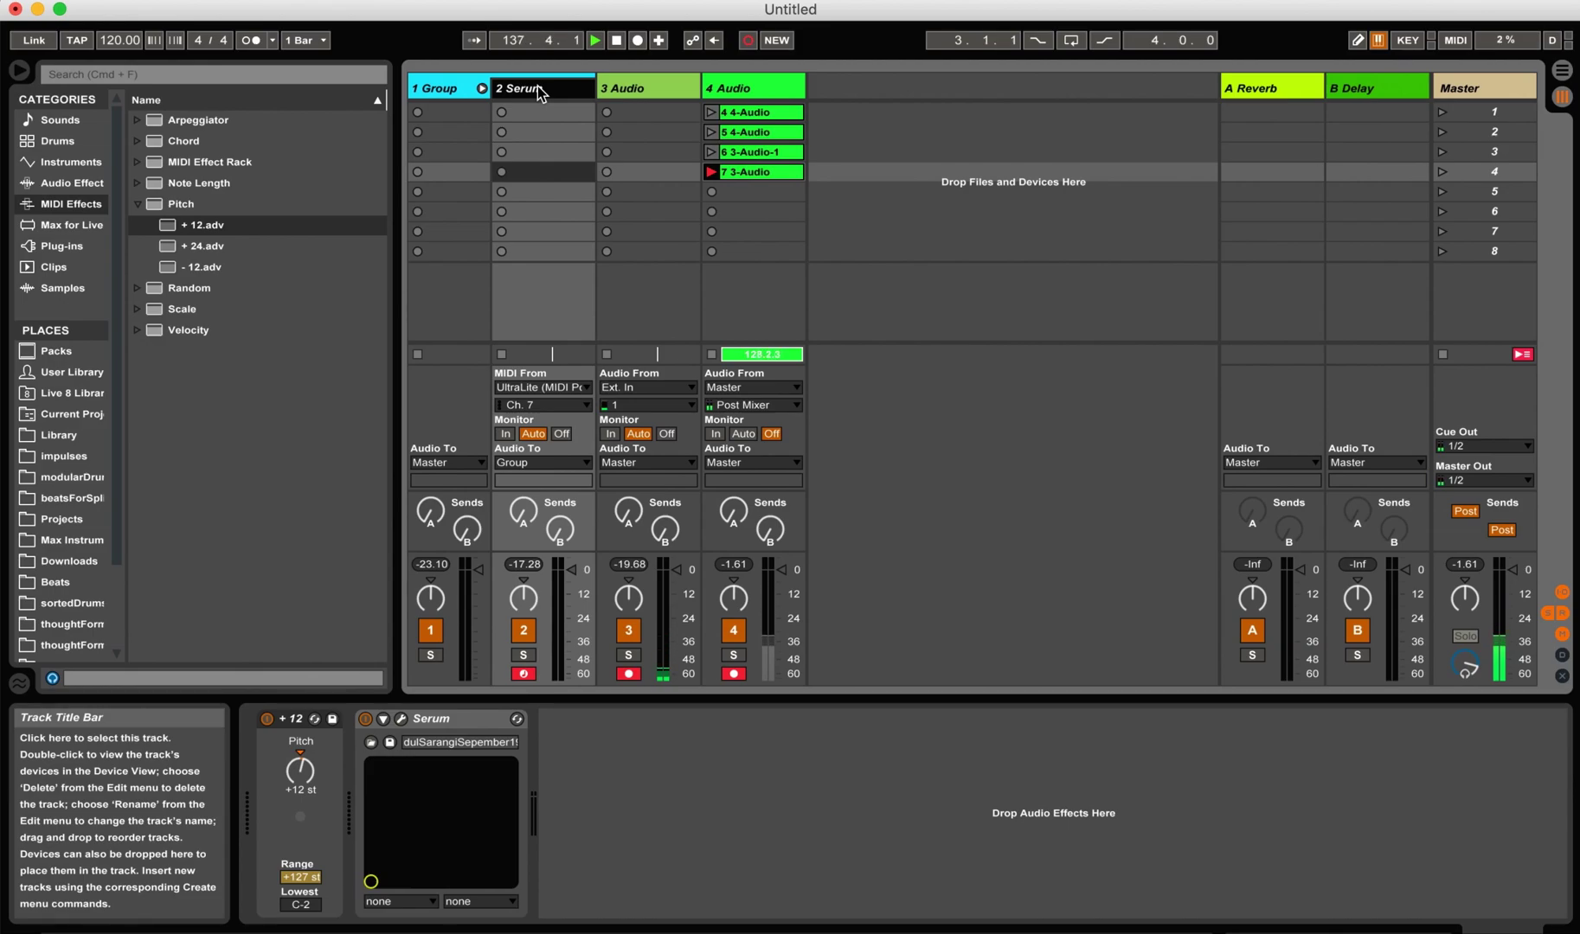
Duplicate the 2 Serum track with Cmd+D to create more Serum copies.
key("super+d")
key("super+d")
key("super+d")
key("super+d")
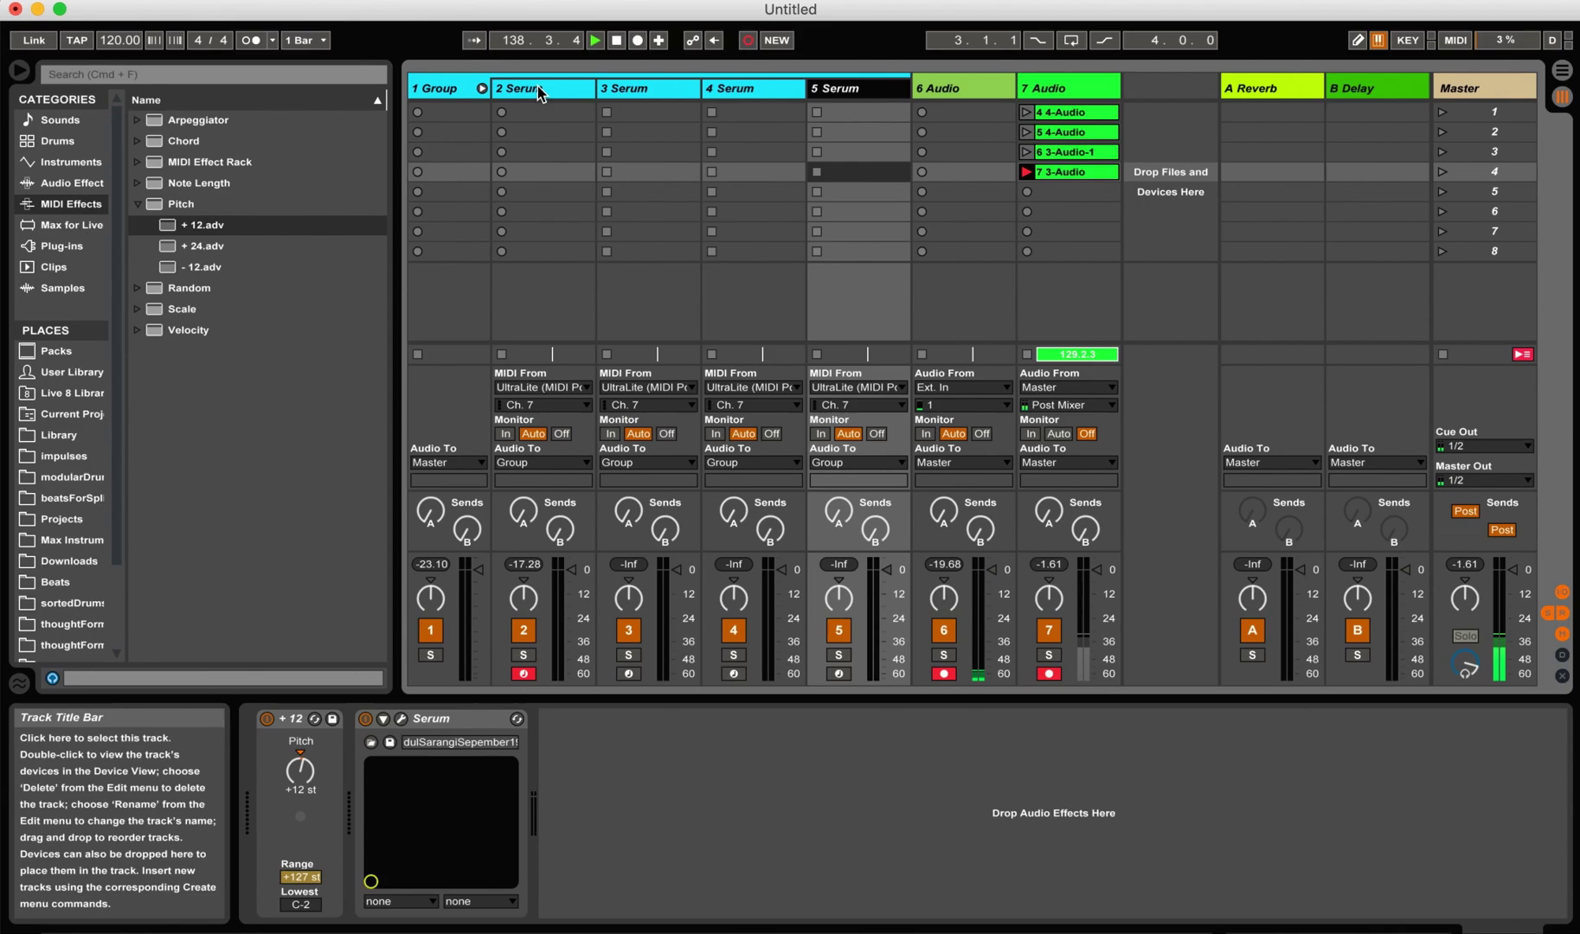
key("super+d")
key("super+d")
key("super+d")
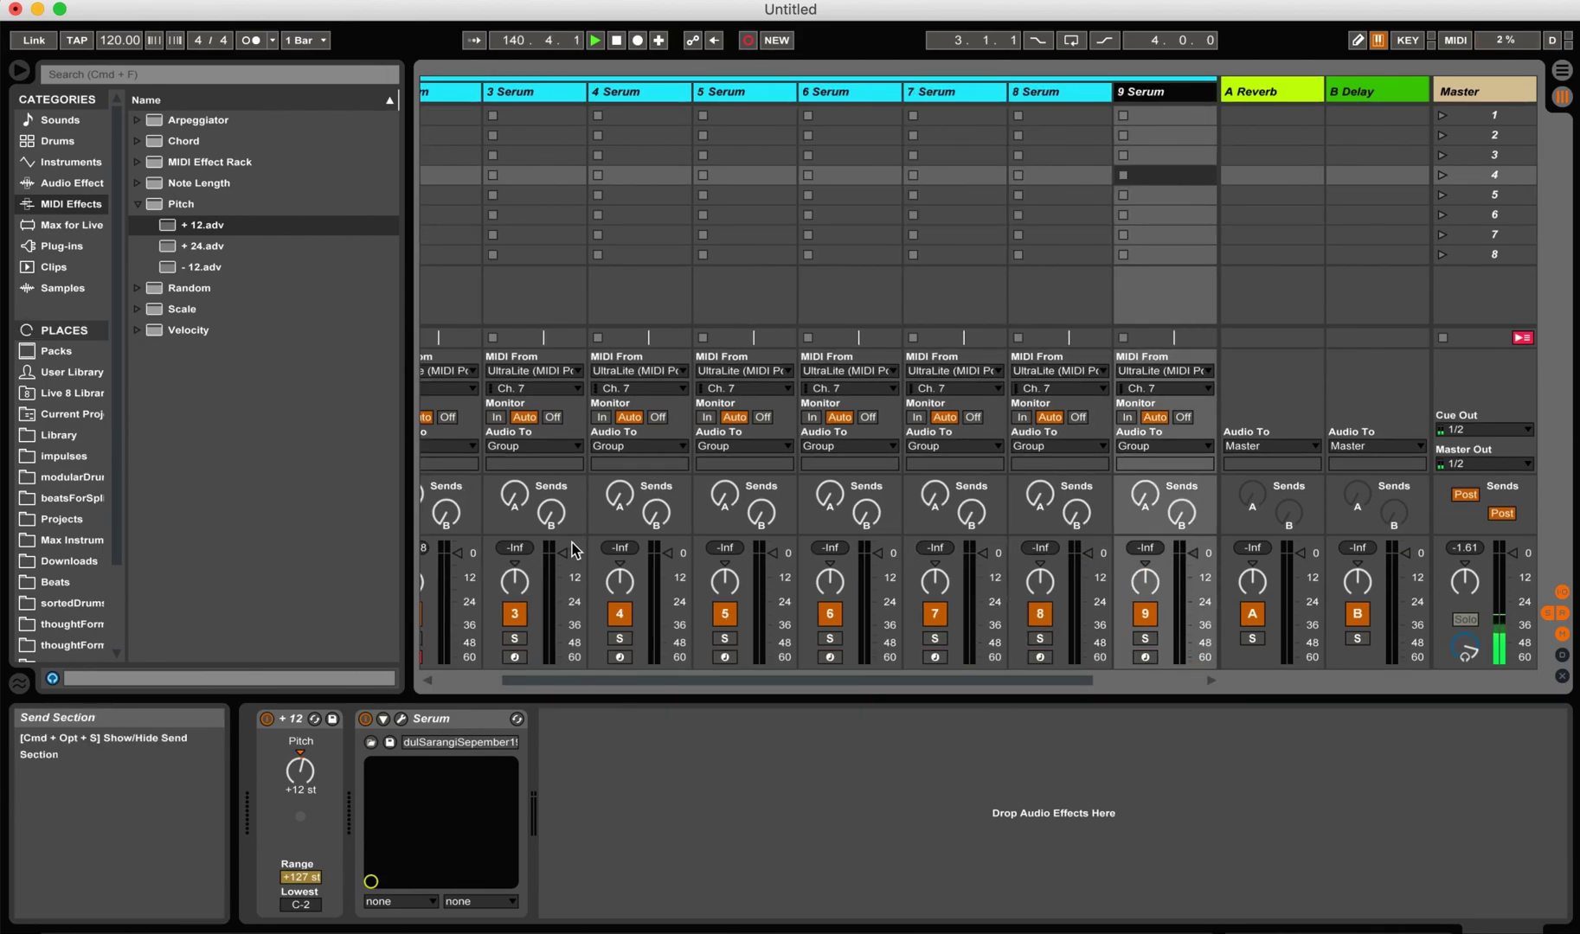
left_click_drag(557, 681, 494, 685)
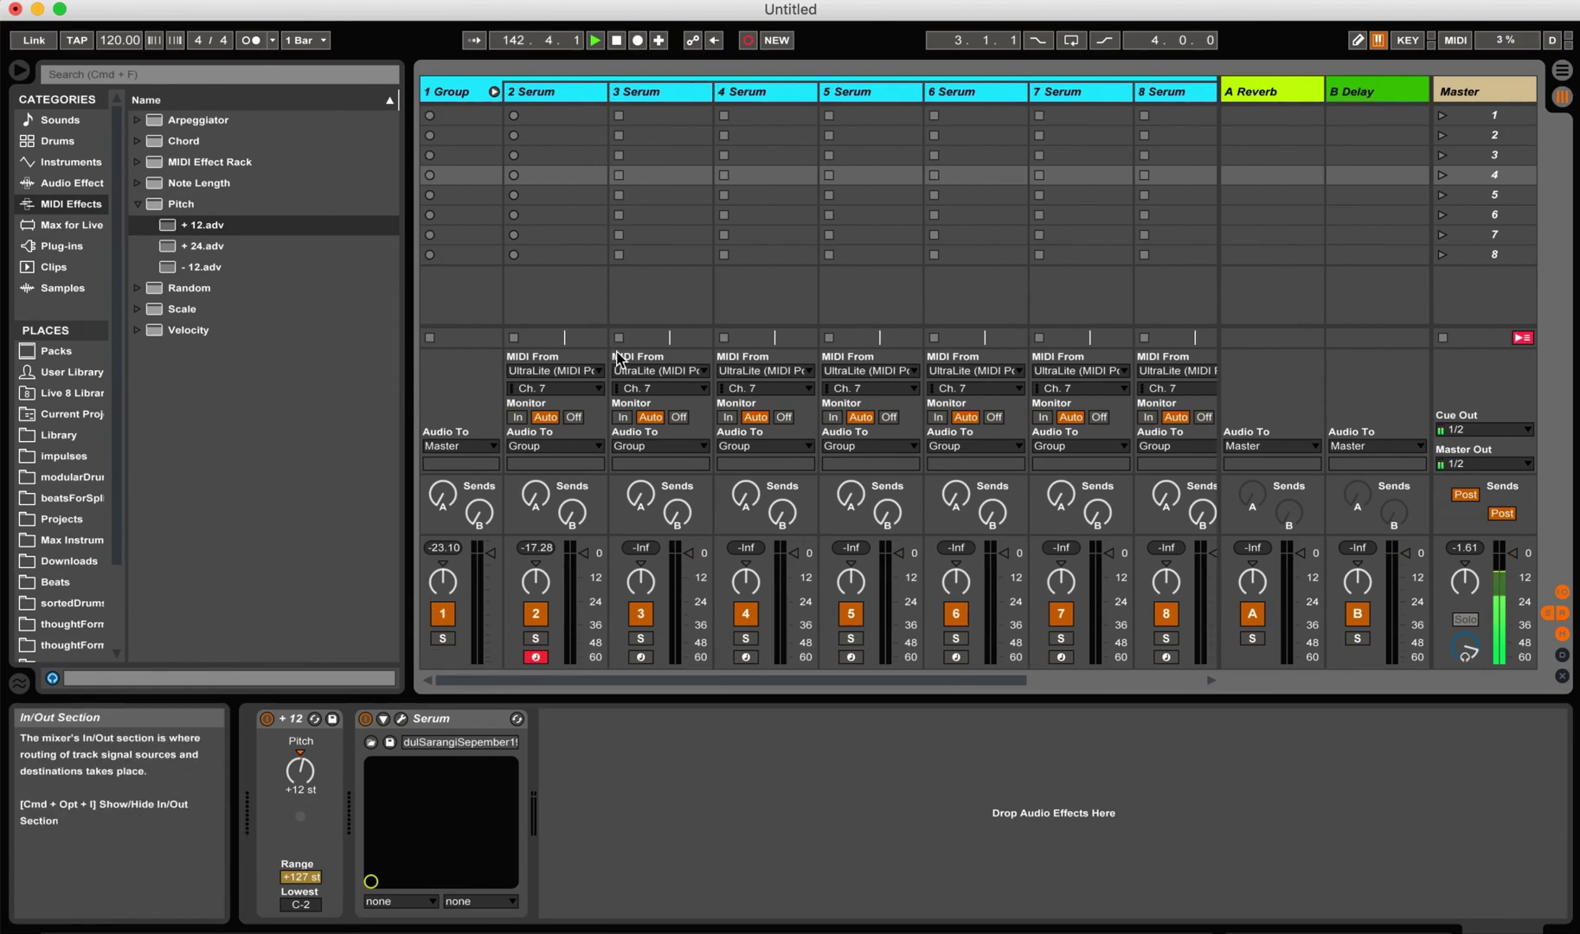
Set tracks 3–6 to MIDI channels 8, 9, 10 and 10.
left_click(651, 390)
left_click(655, 536)
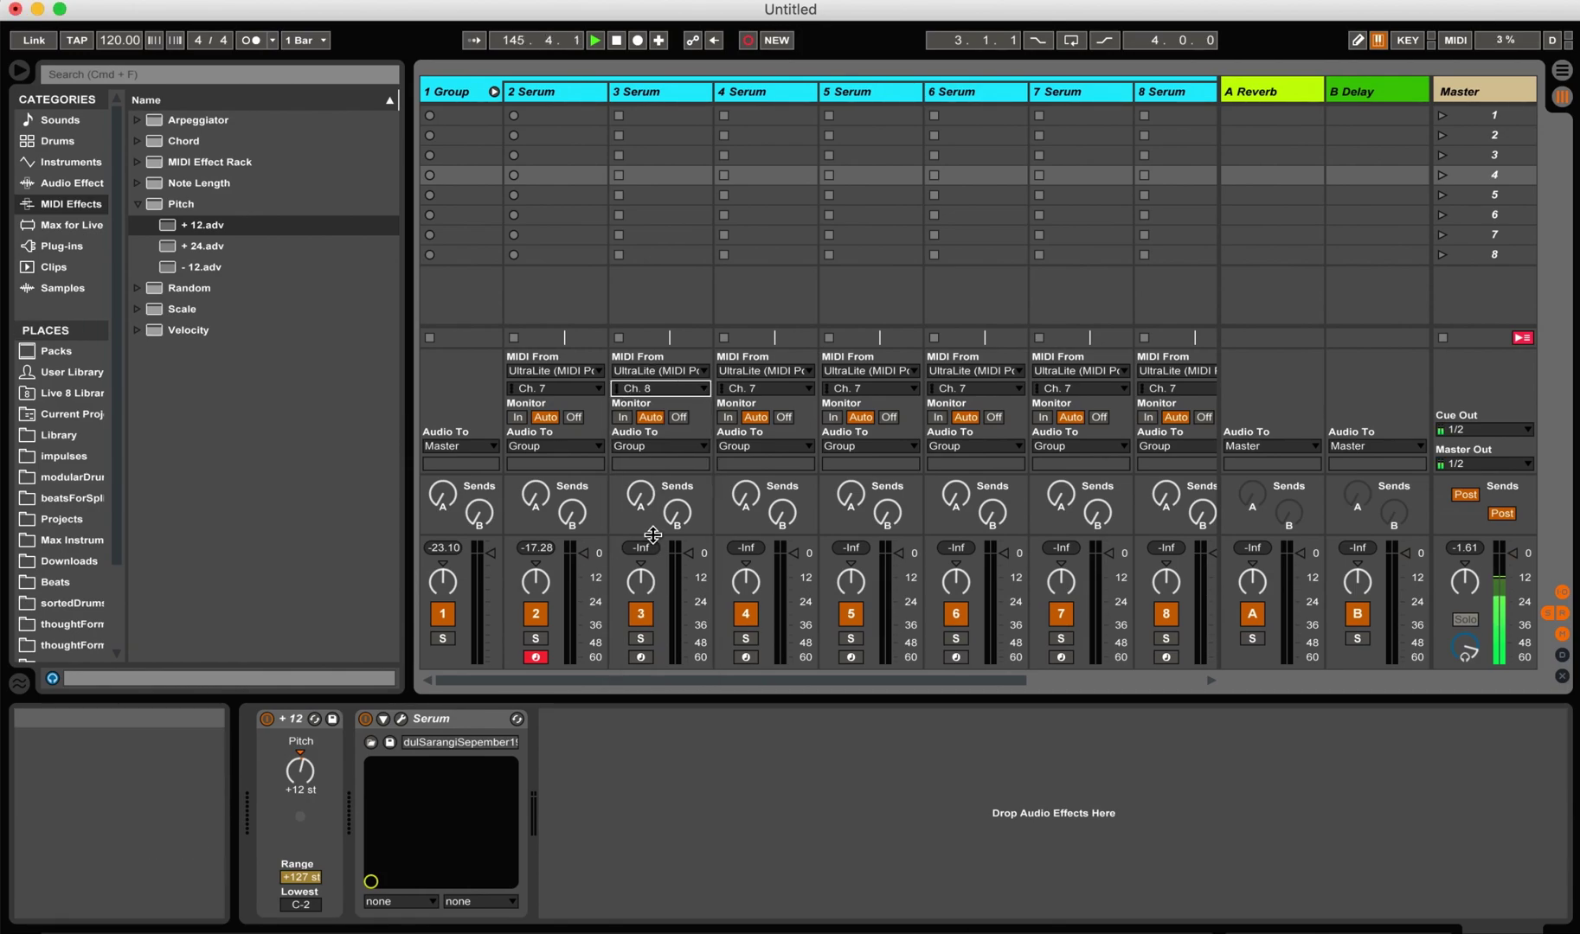
left_click(752, 389)
left_click(762, 554)
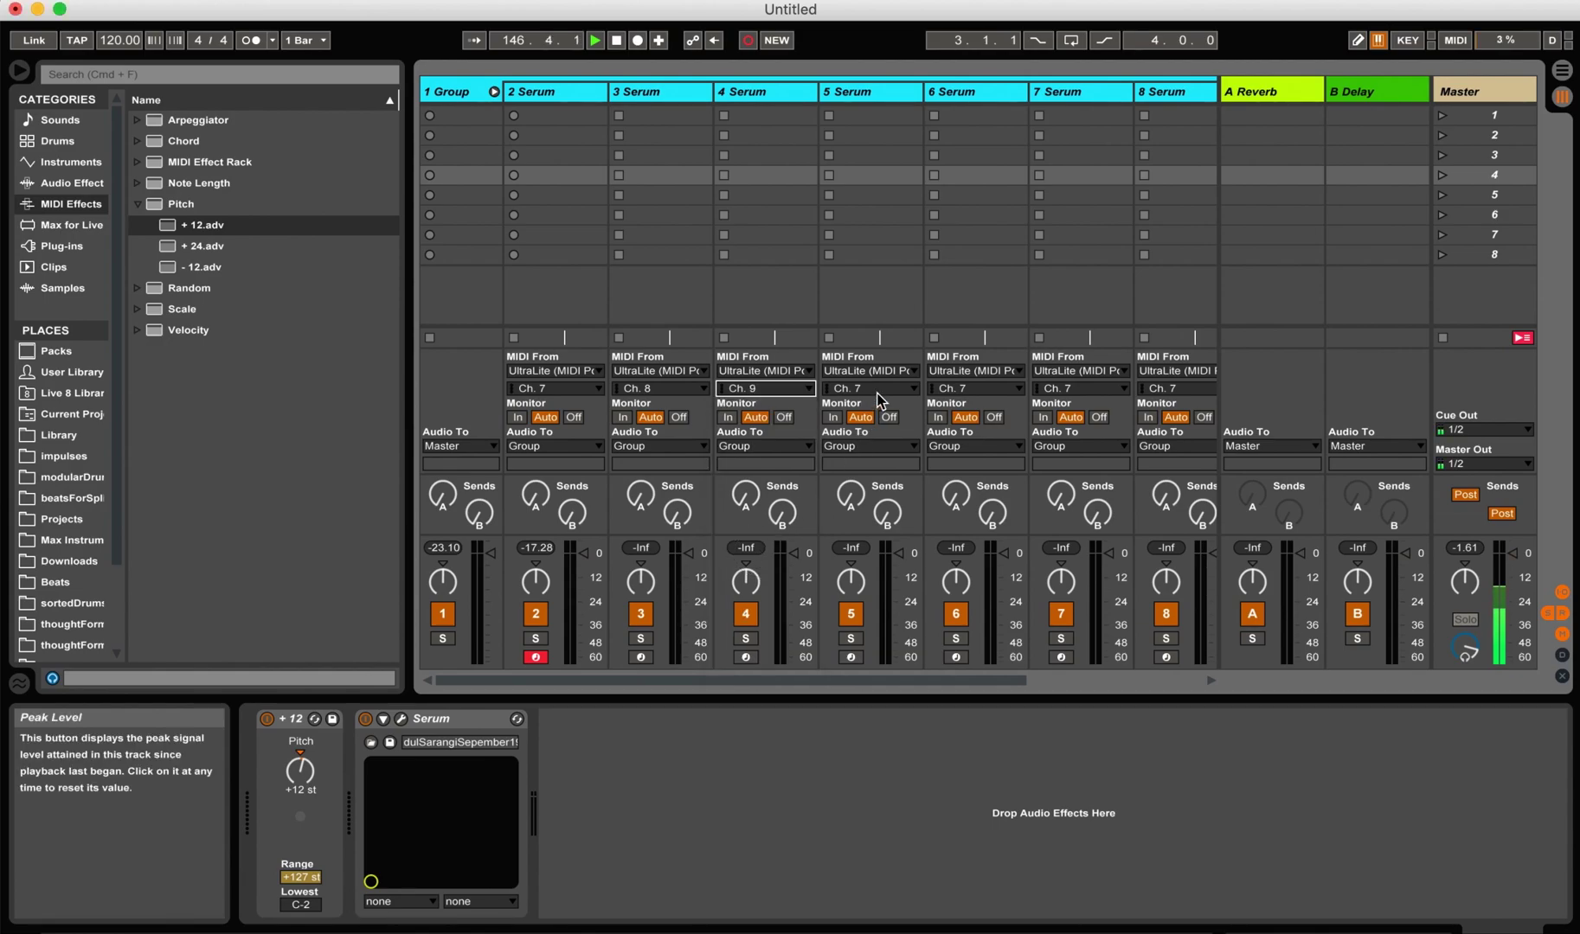
left_click(875, 391)
left_click(850, 571)
left_click(975, 389)
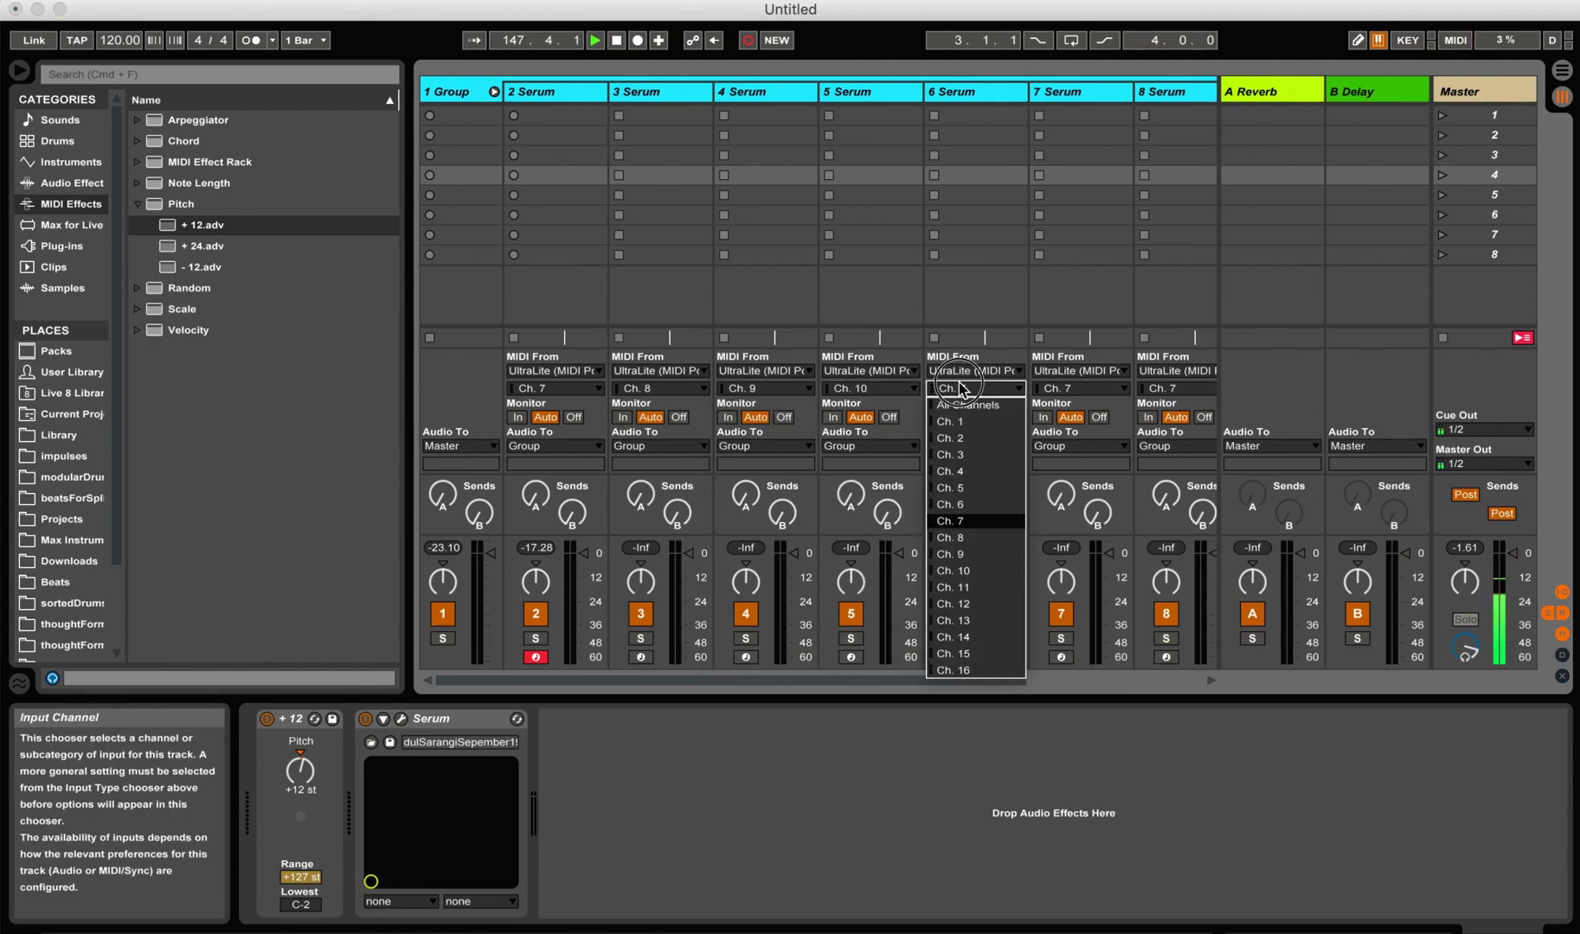
left_click(961, 571)
Set tracks 7, 8 and 9 to MIDI channels 12, 13 and 14.
left_click(1080, 389)
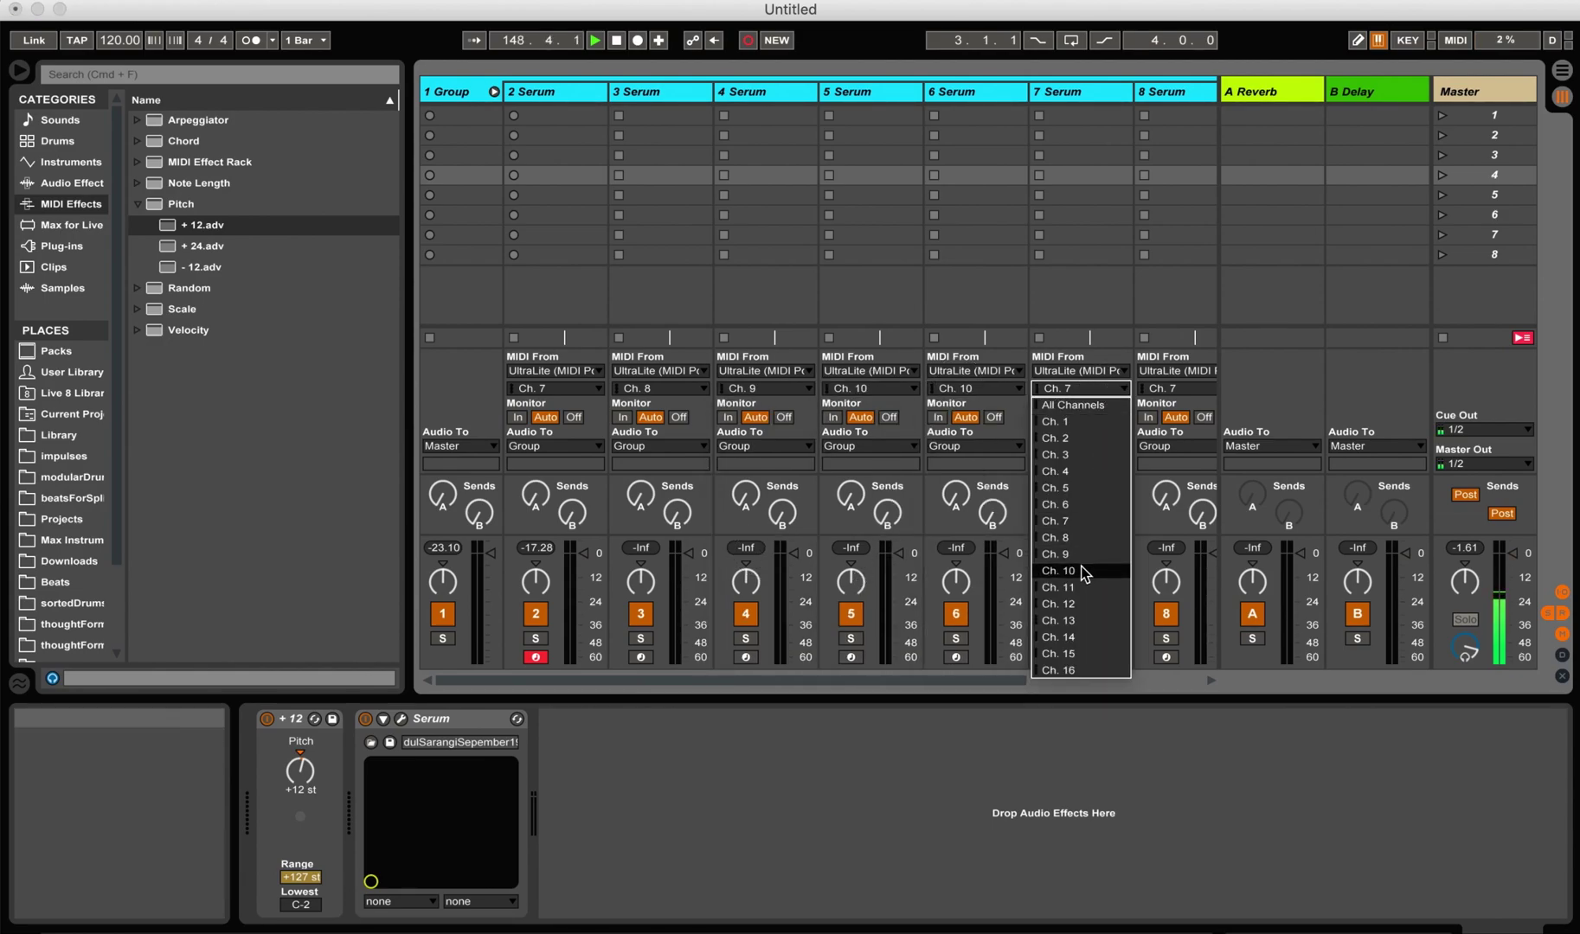
left_click(1077, 604)
left_click(1172, 389)
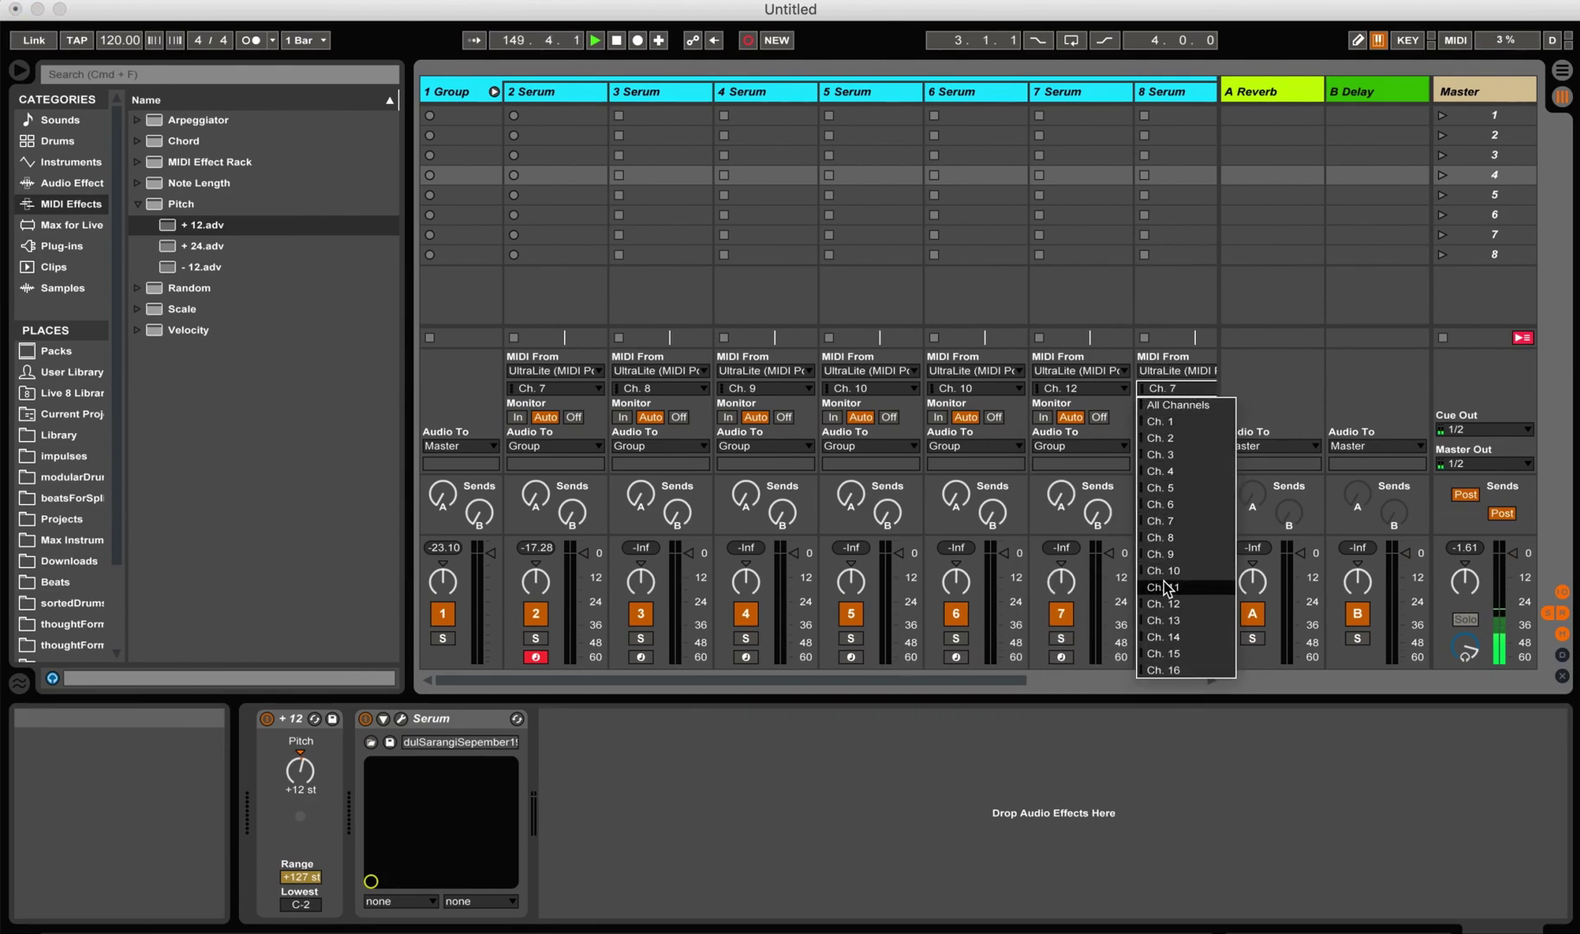
left_click(1168, 620)
left_click_drag(1016, 680, 1150, 680)
left_click(1038, 388)
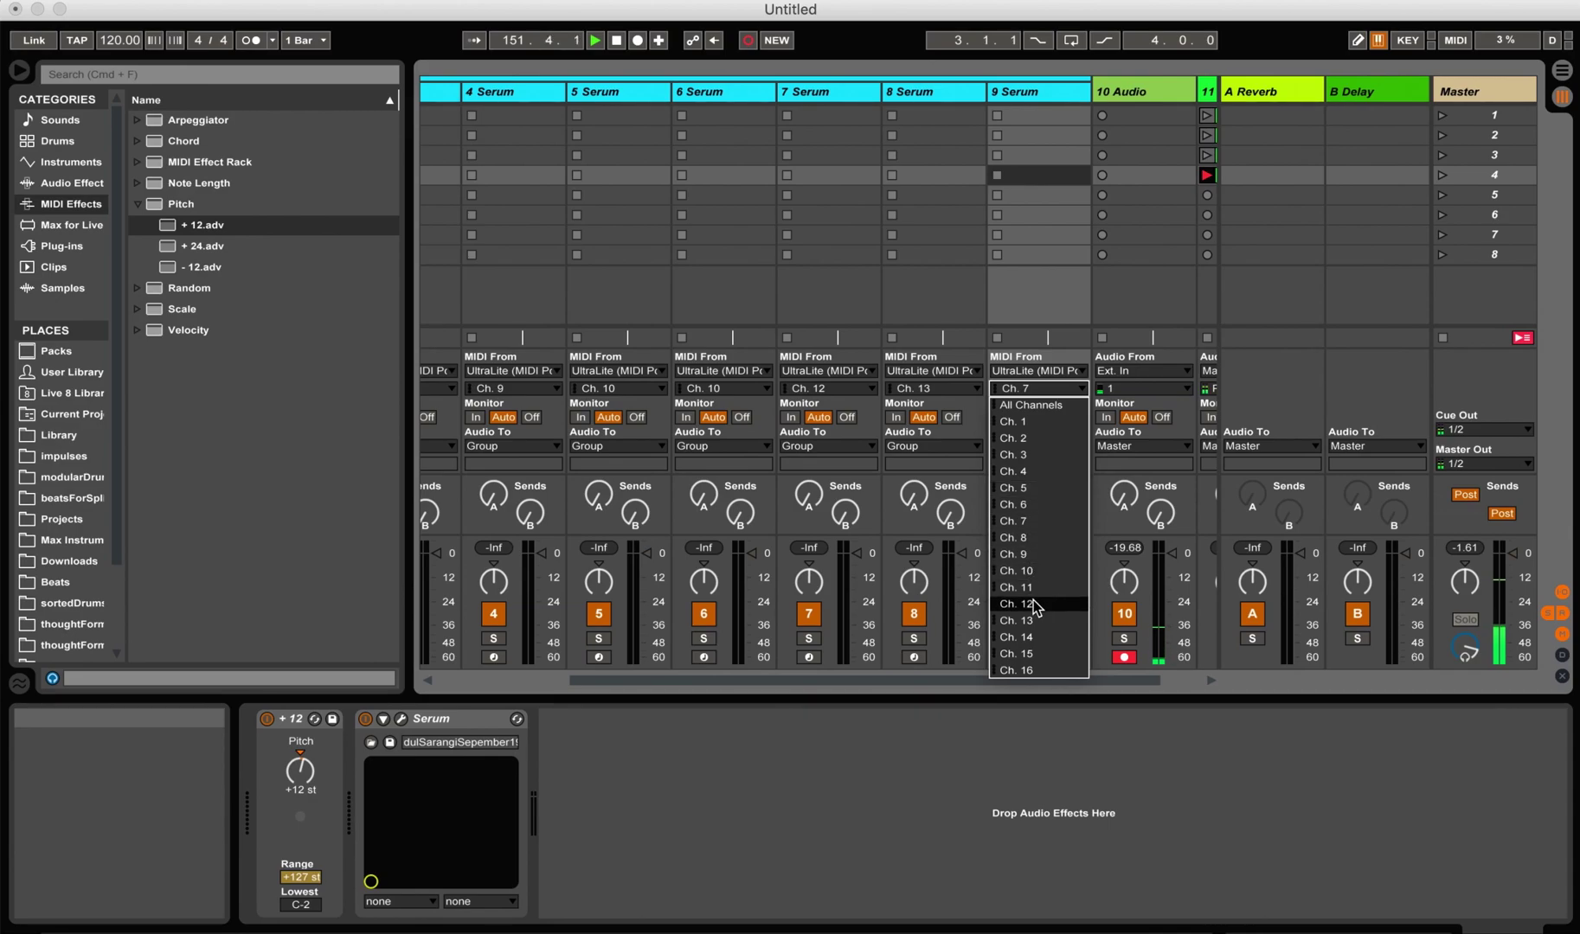
left_click(1035, 638)
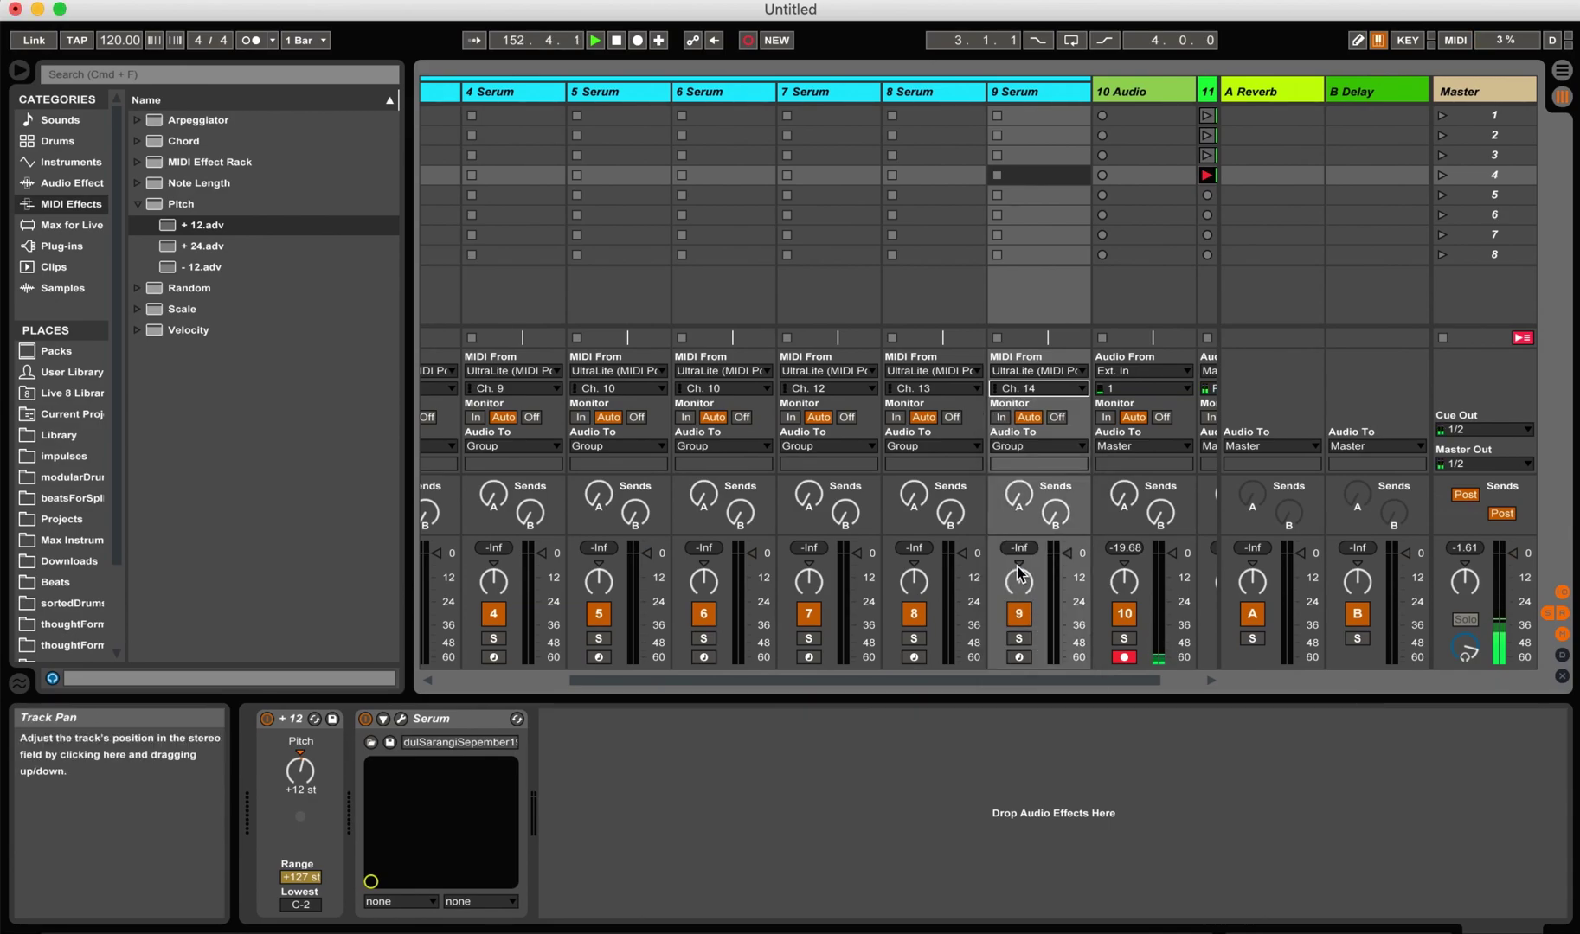
Arm Serum tracks 3–9 and change track 6's MIDI channel to Ch. 11.
left_click(1018, 658)
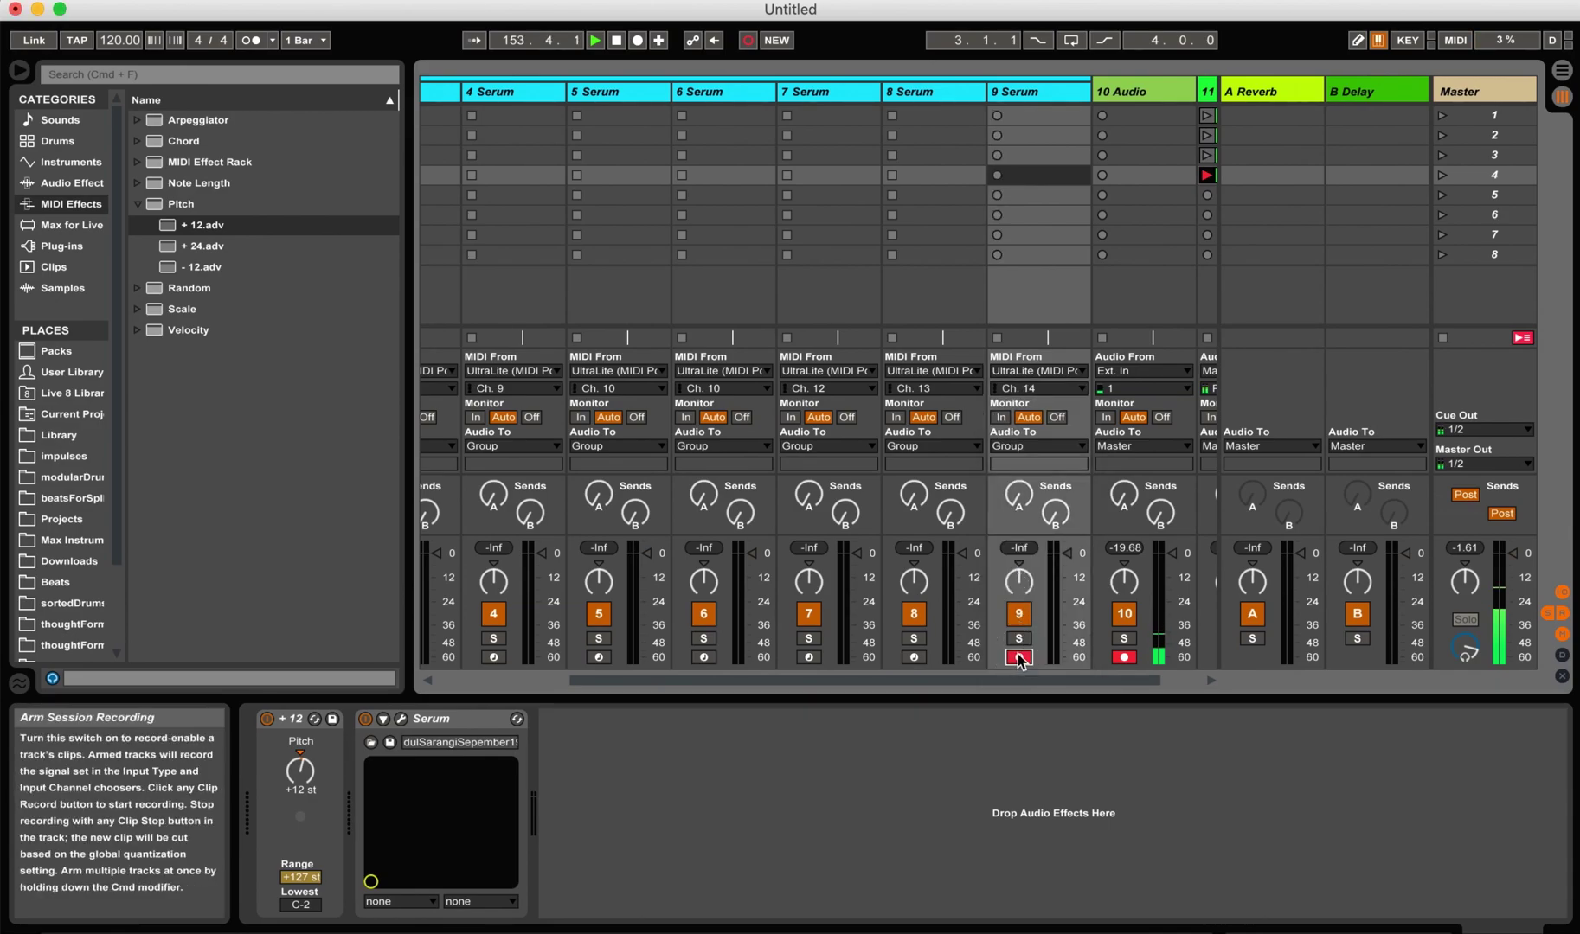
left_click(914, 657)
left_click(809, 658)
left_click(703, 657)
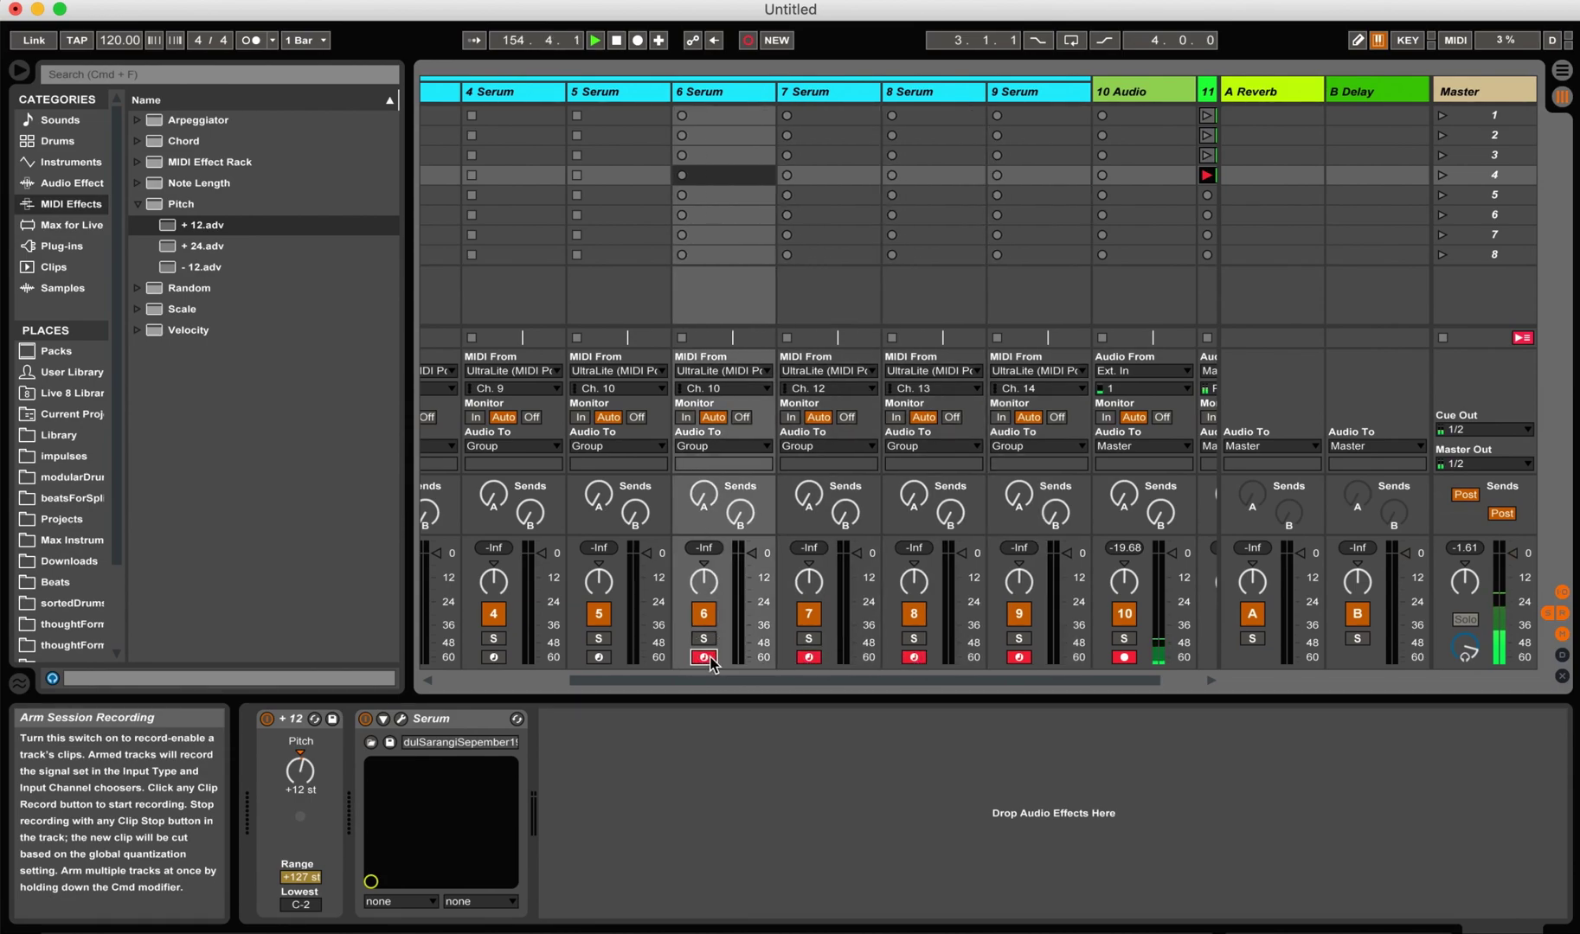
left_click(597, 658)
left_click(493, 657)
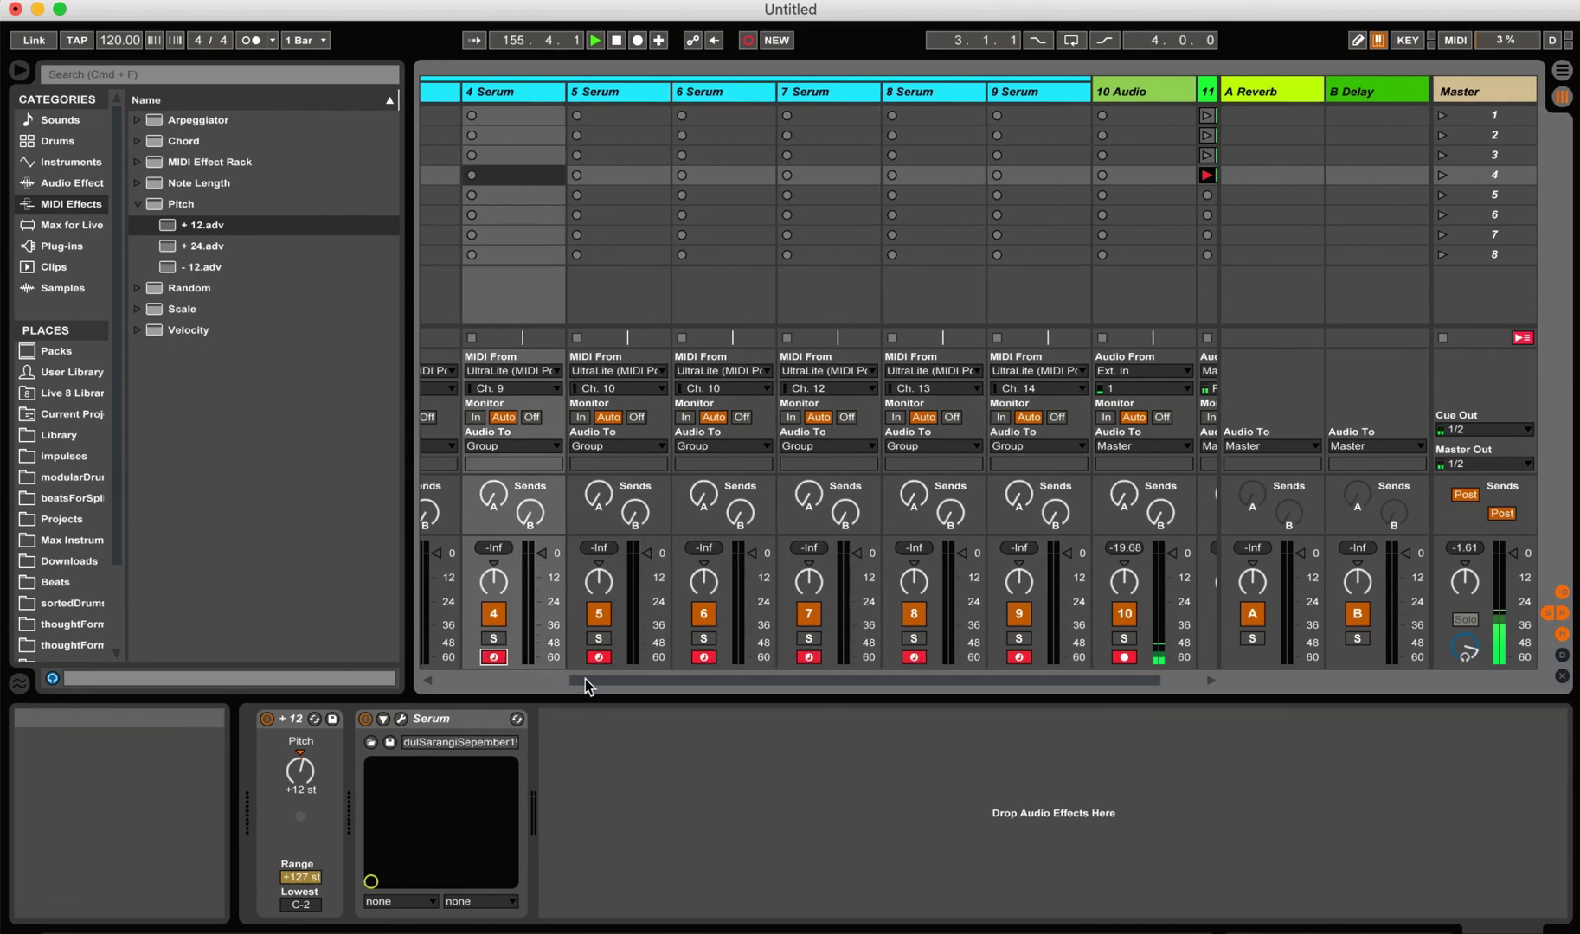
left_click_drag(581, 682, 451, 682)
left_click(639, 658)
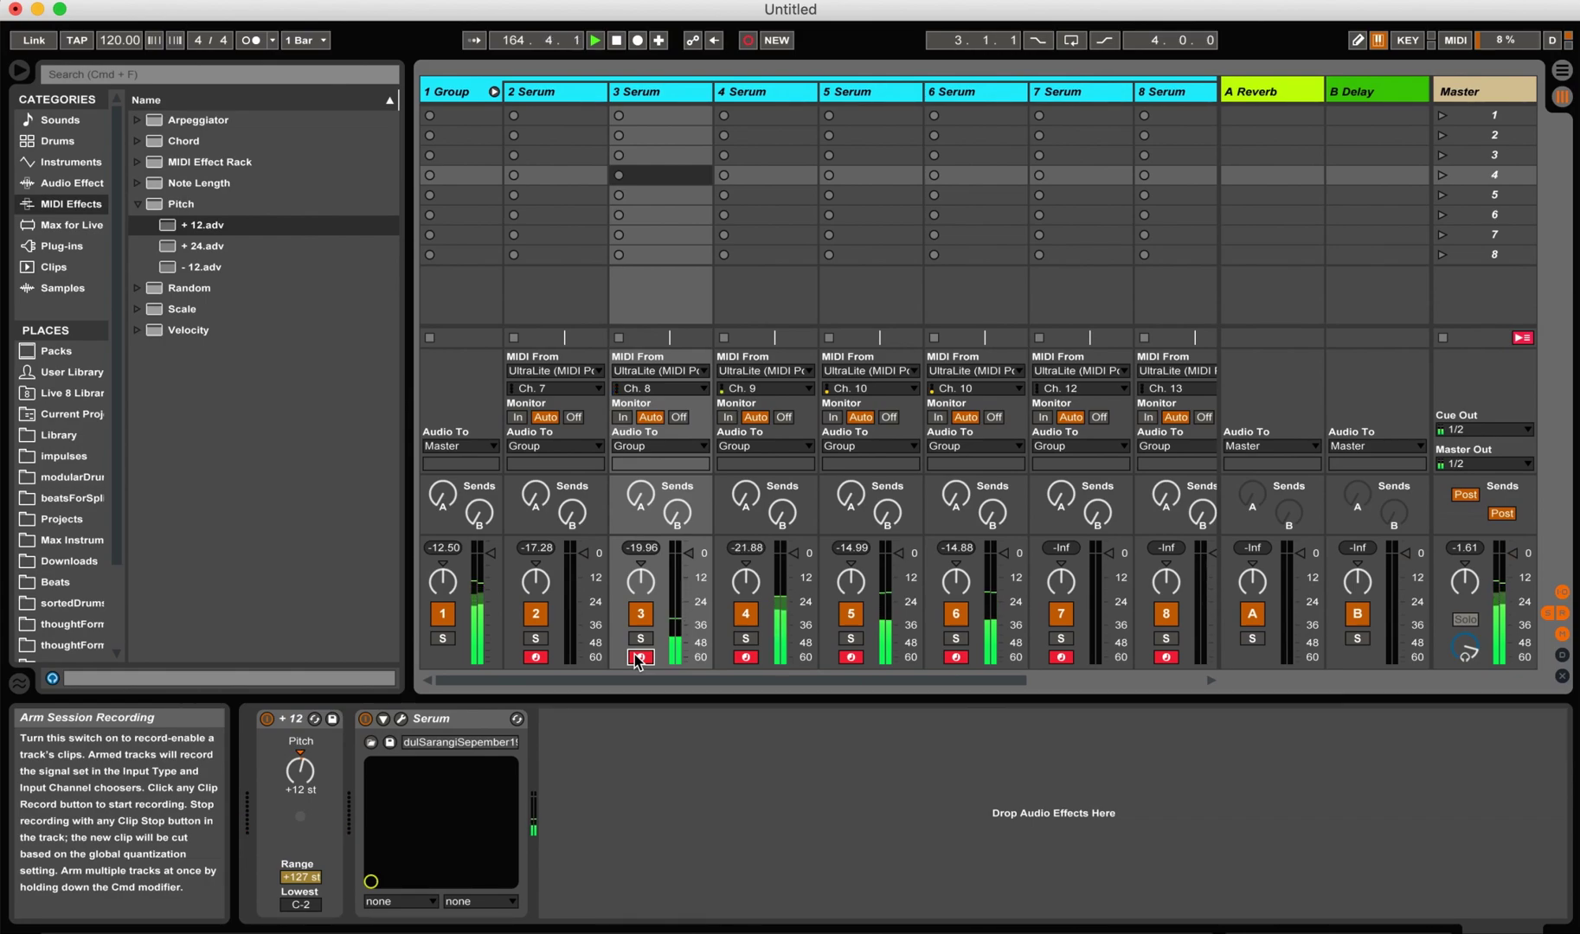
left_click(1000, 391)
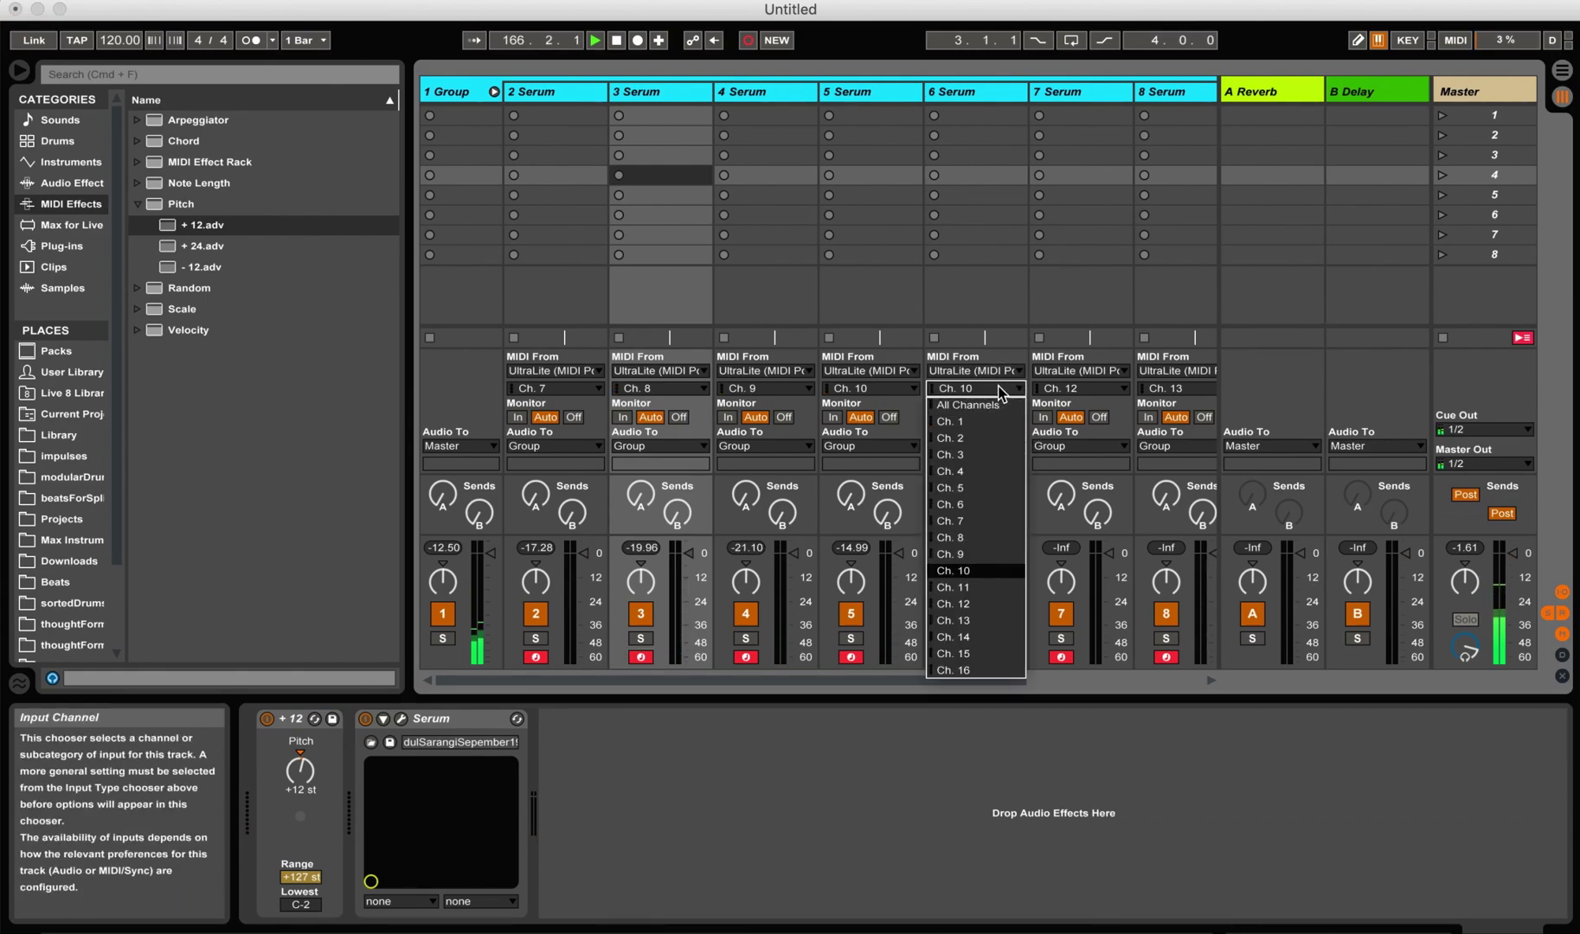
left_click(961, 591)
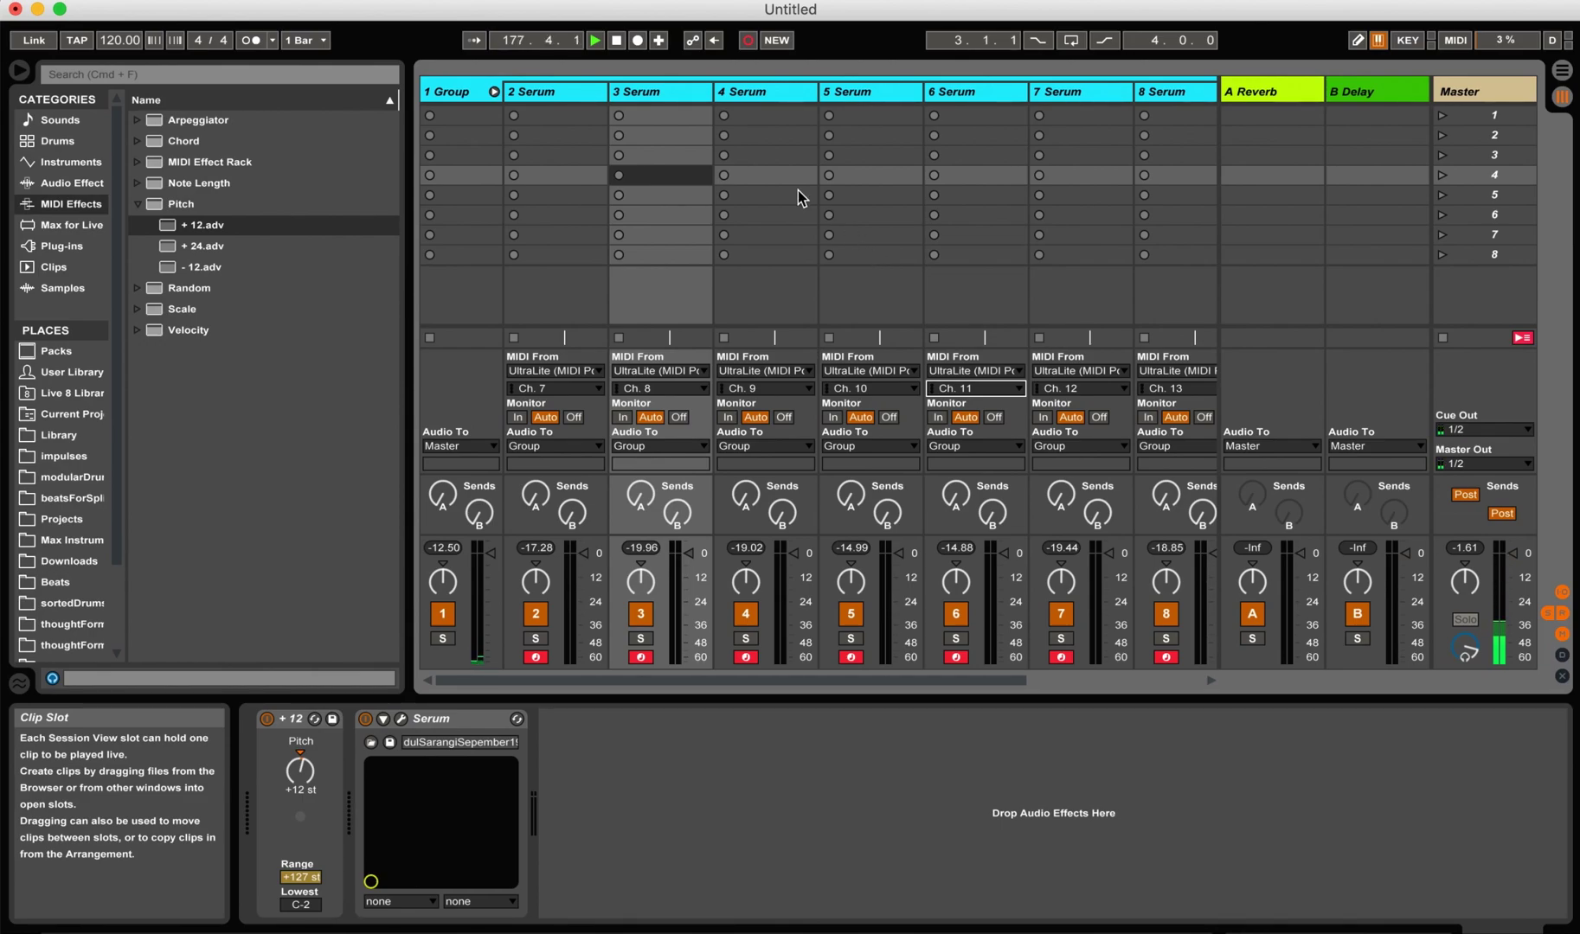
Rename the 1 Group track to DemoMPE from its context menu.
left_click(439, 87)
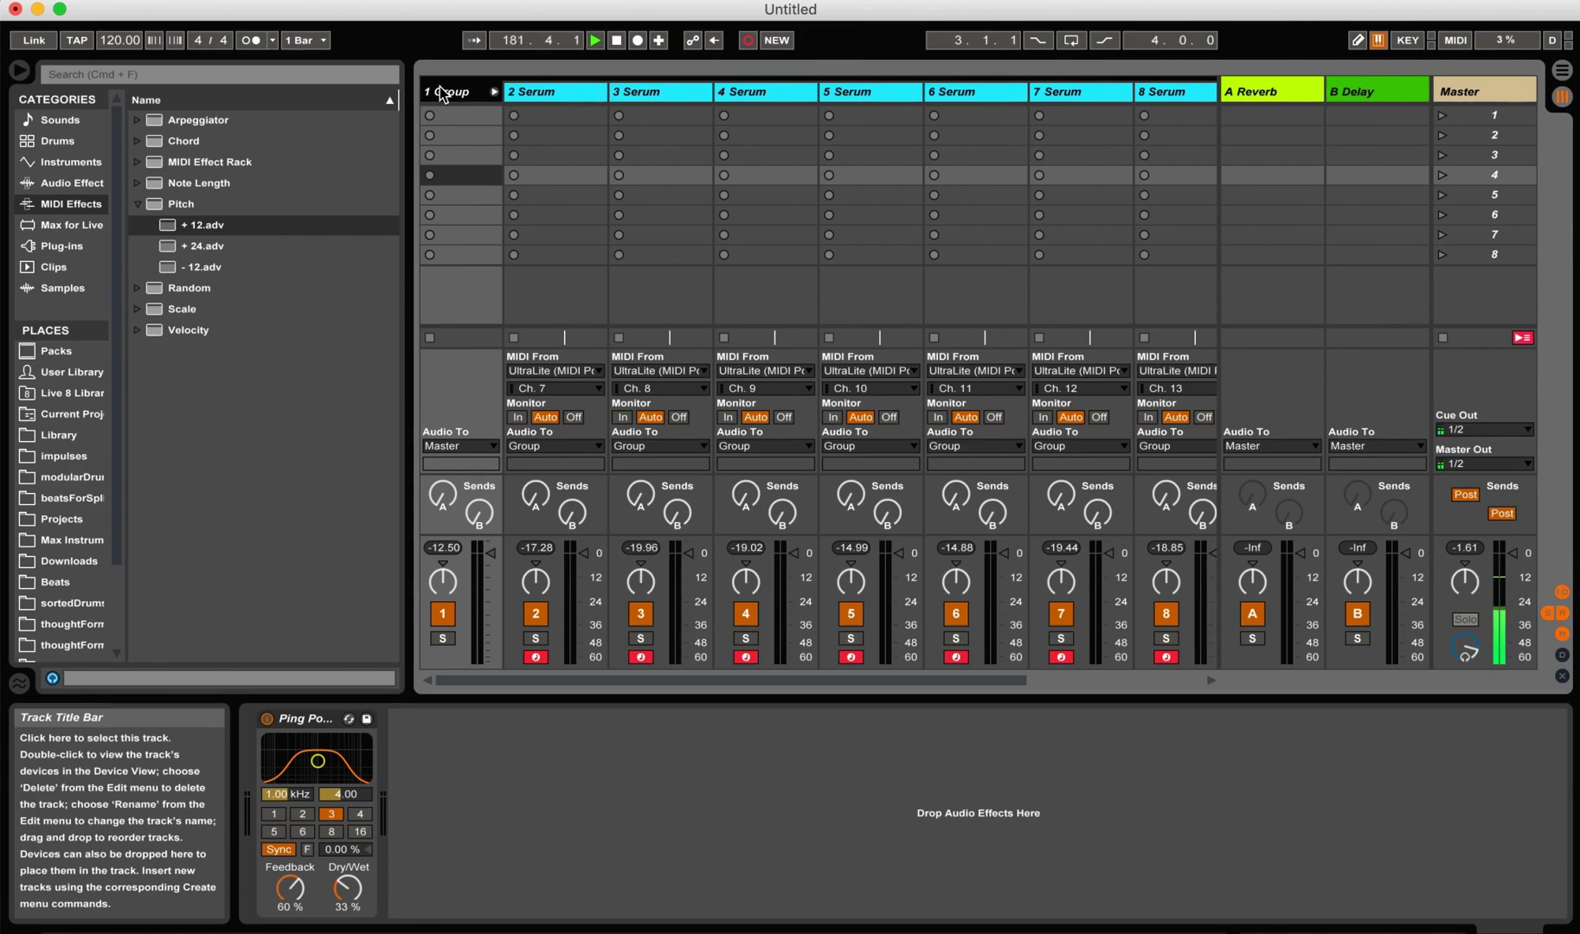
right_click(450, 95)
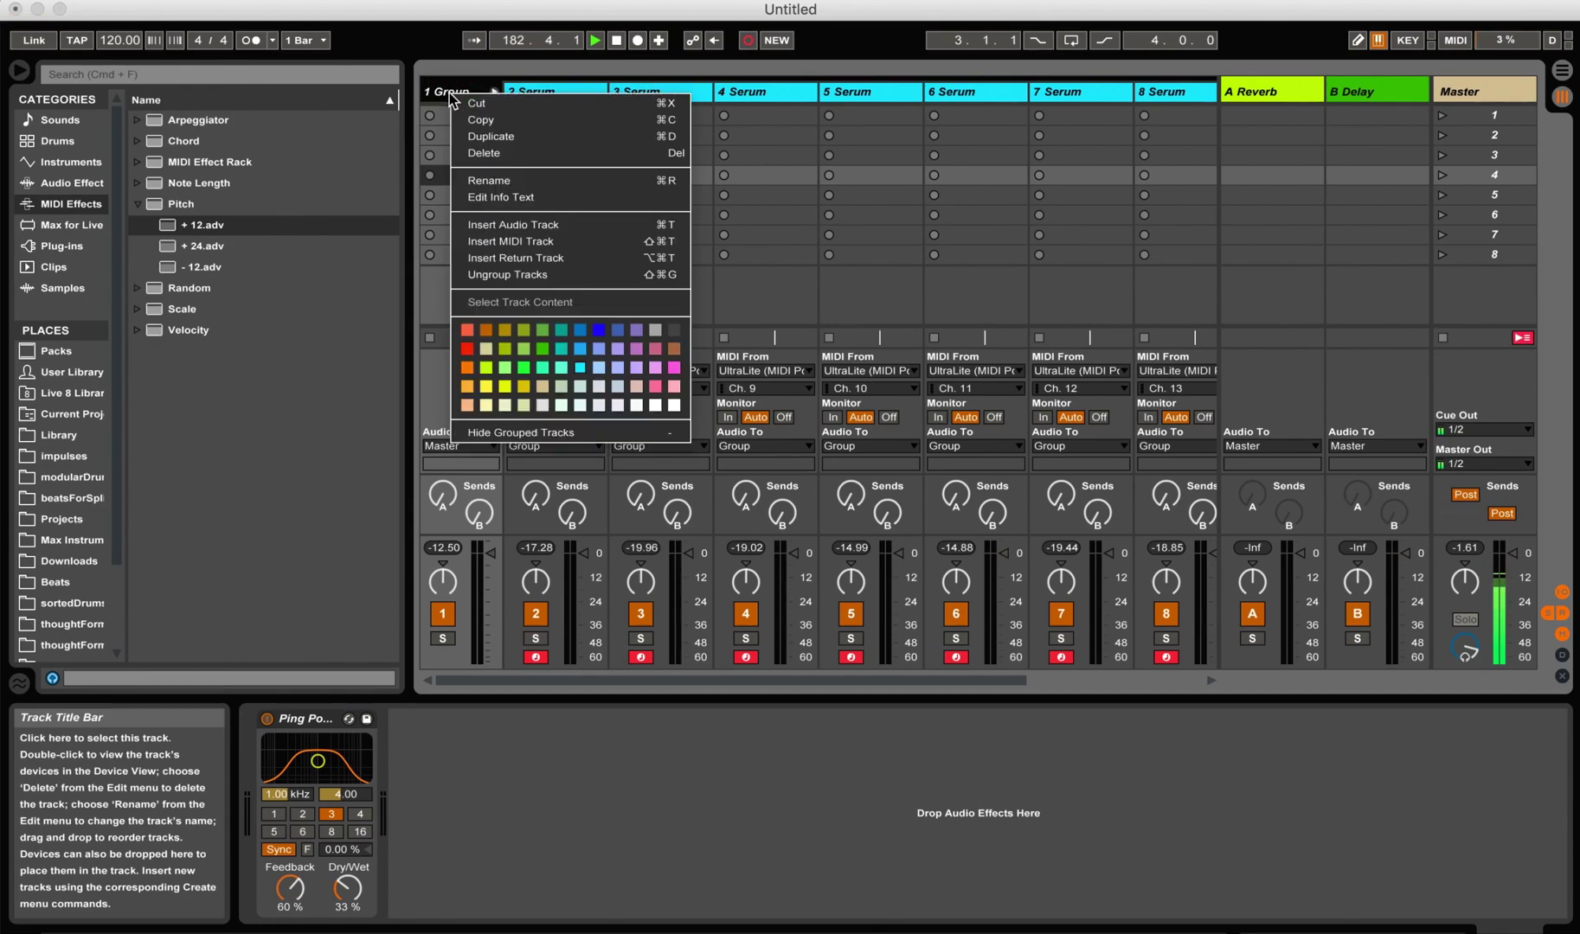
left_click(486, 181)
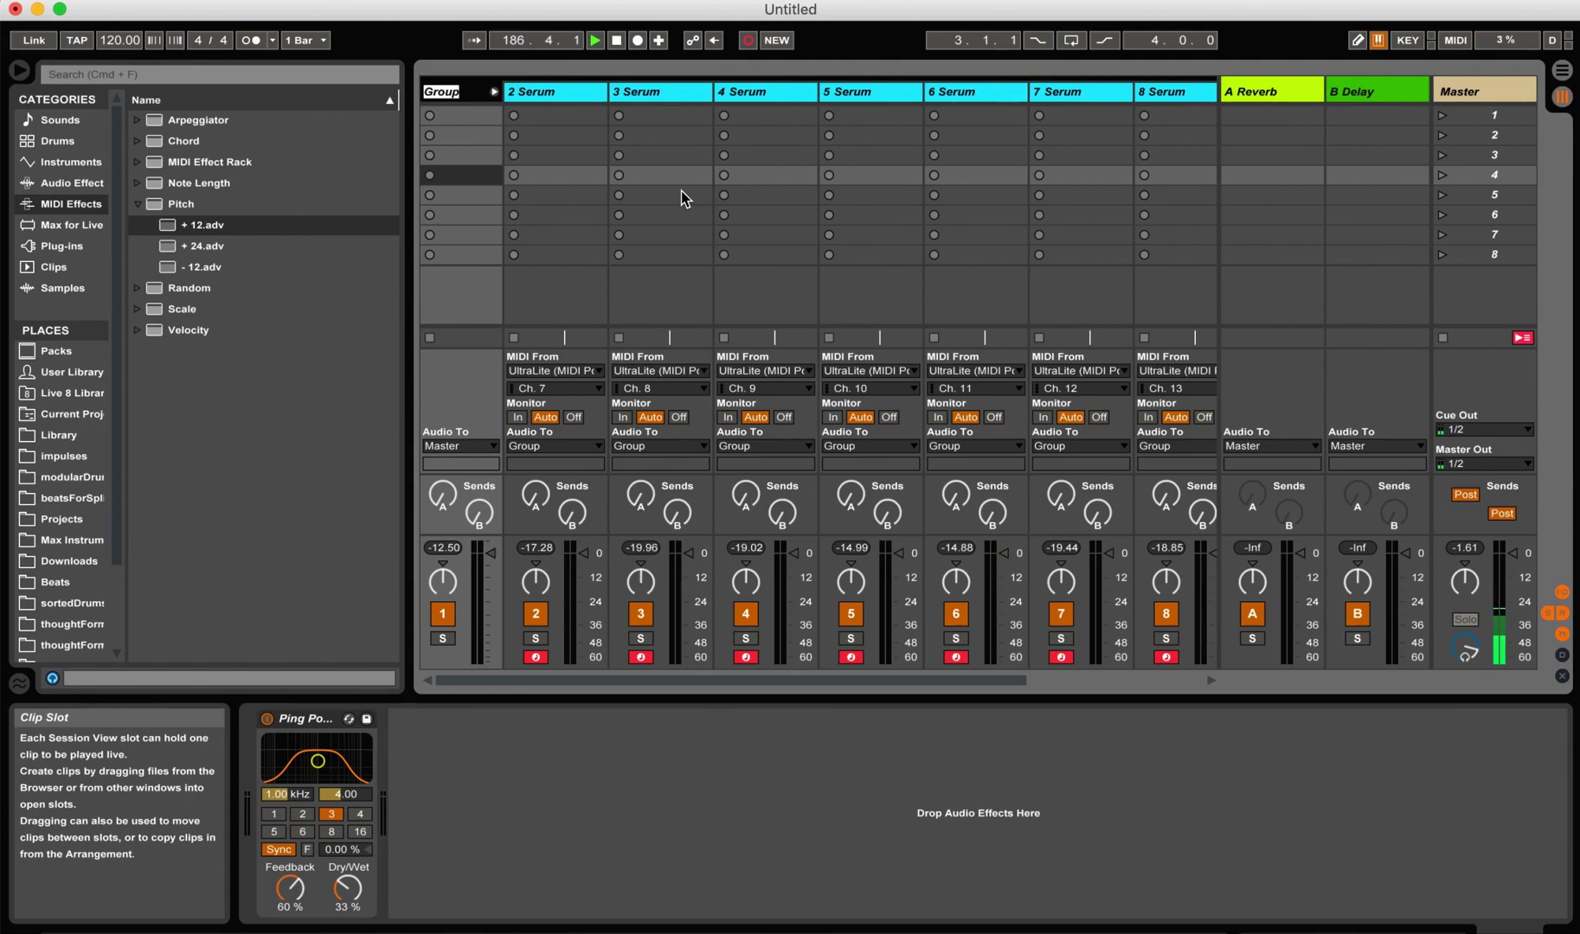
type("Demo")
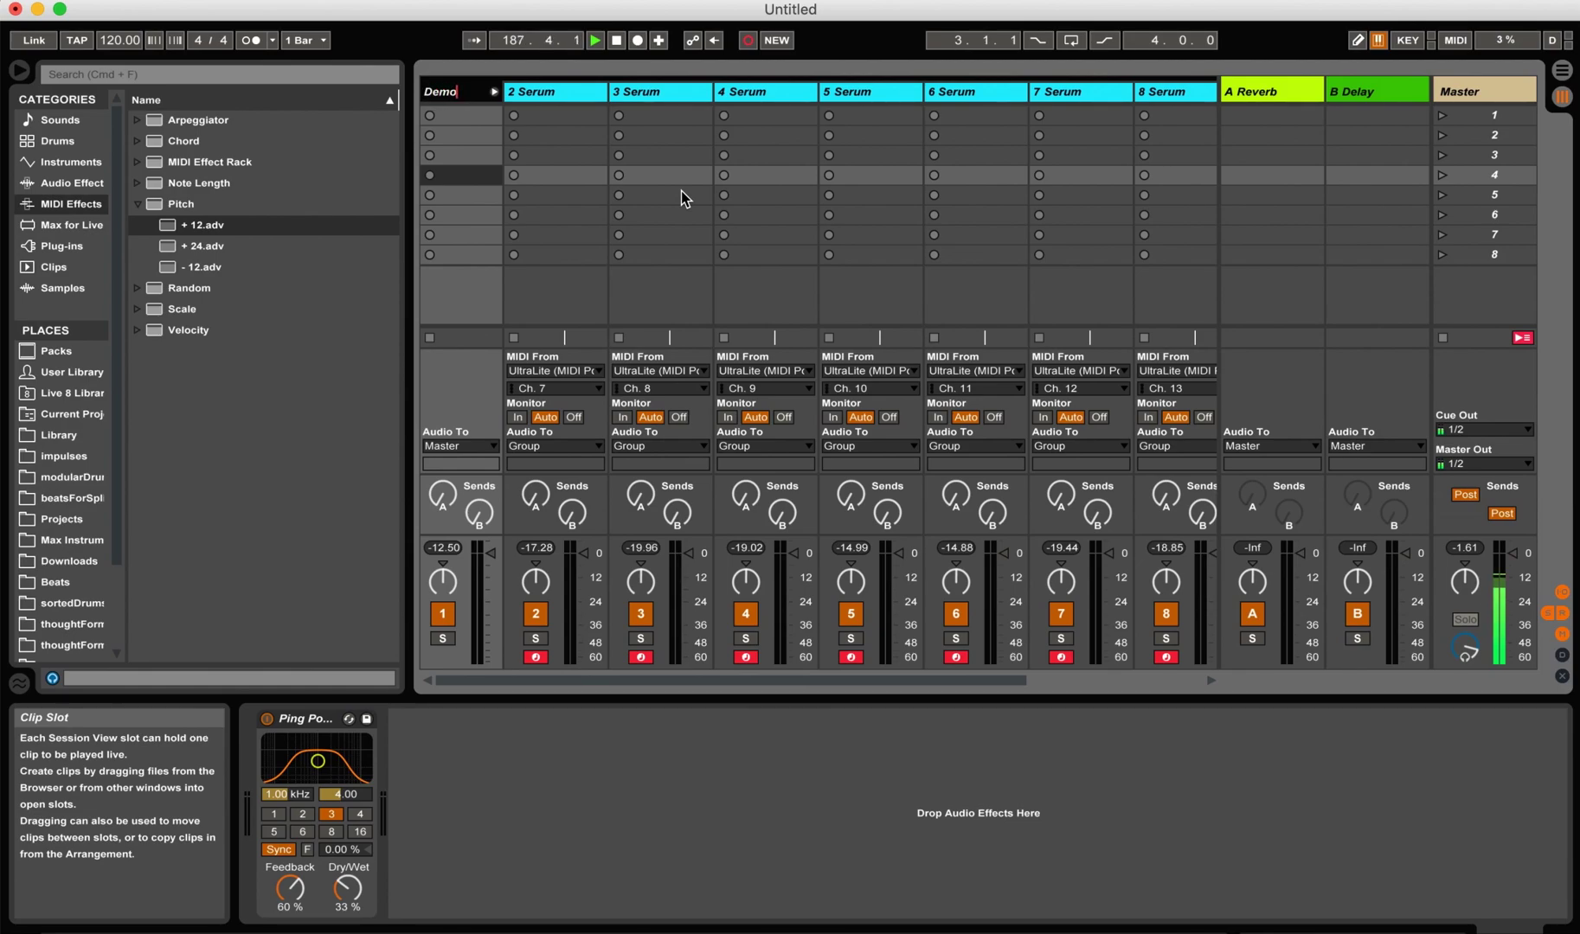
type("Patch")
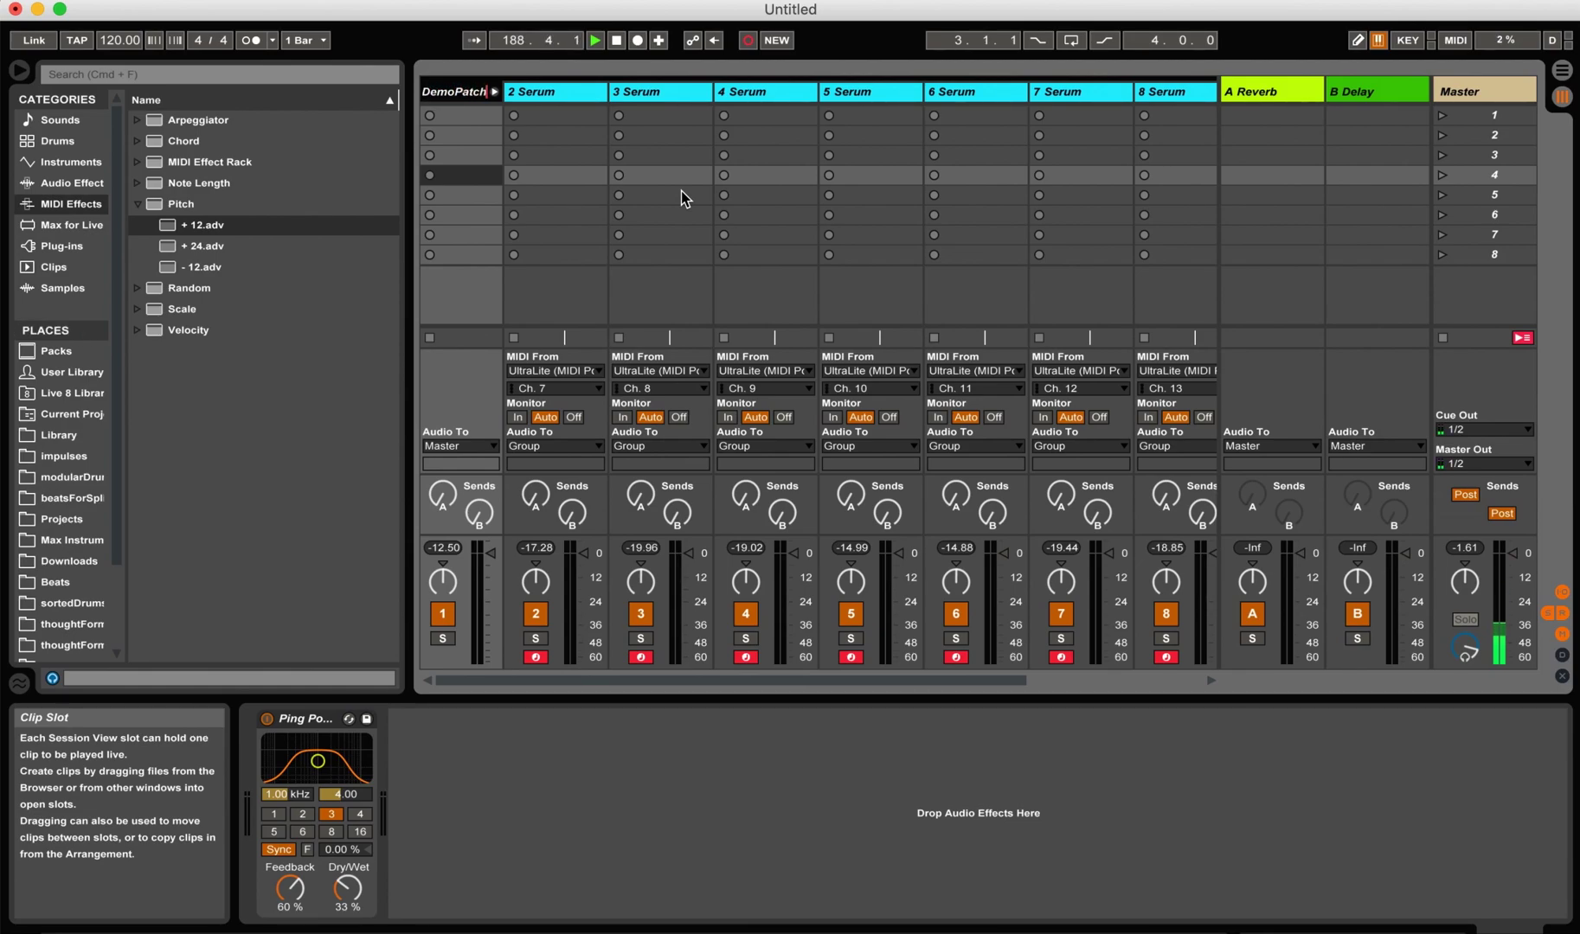
key("BackSpace")
key("BackSpace")
key("BackSpace")
key("BackSpace")
key("BackSpace")
type("MPEPatch")
key("Return")
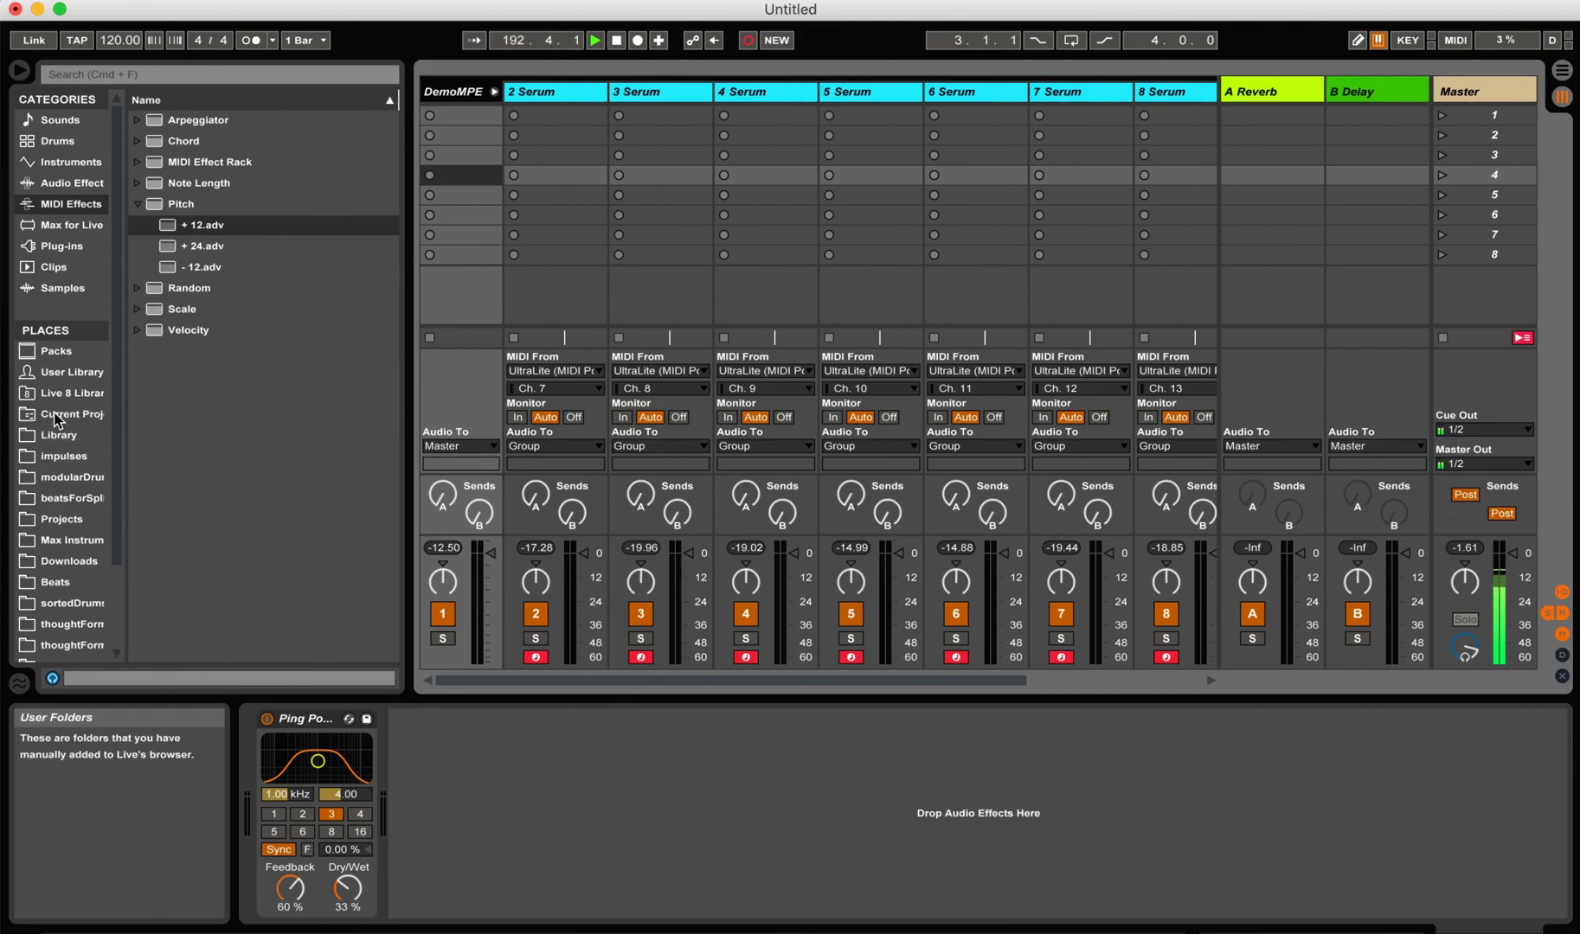
Drag the DemoMPE group into the User Library, saving it as DemoMPEPatch.als.
left_click(37, 375)
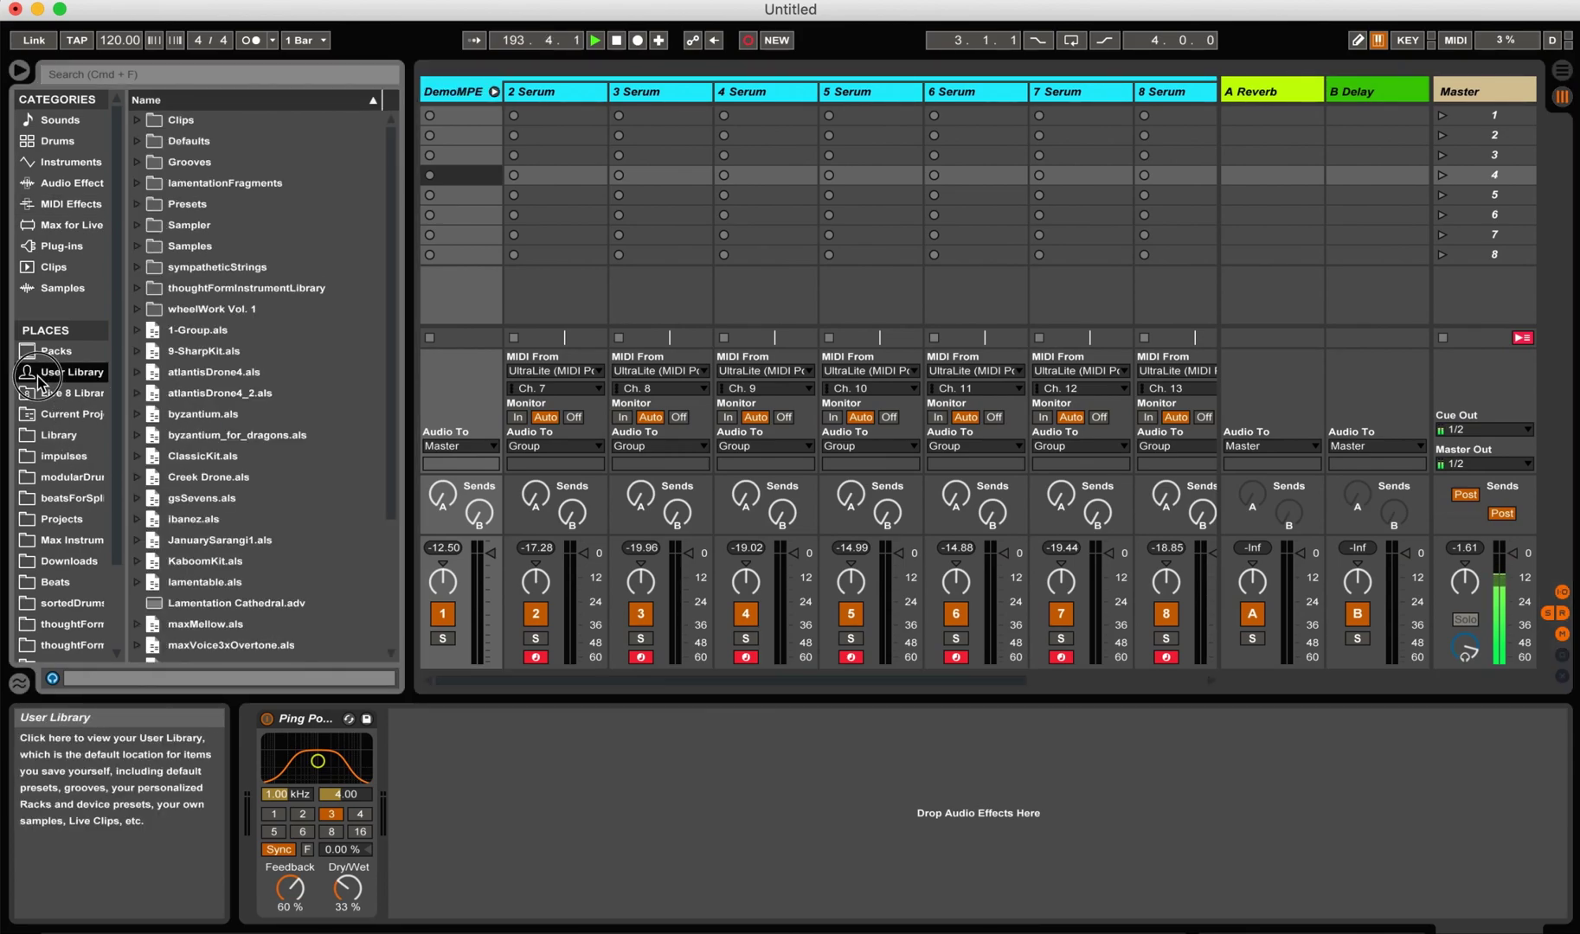
left_click(458, 92)
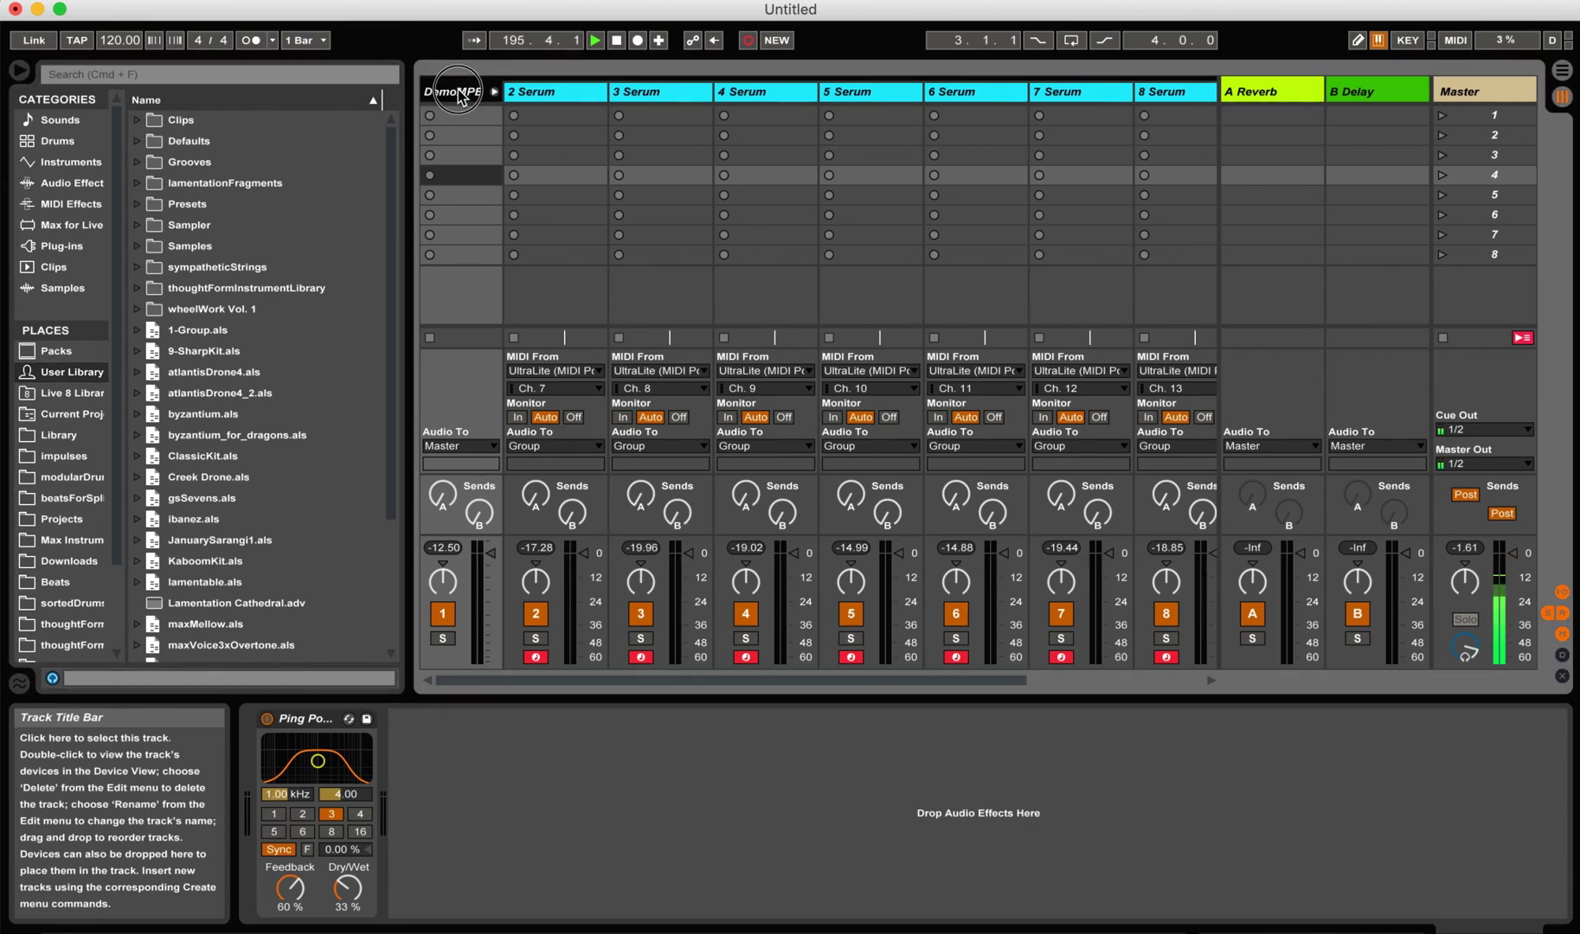
left_click_drag(458, 93, 314, 342)
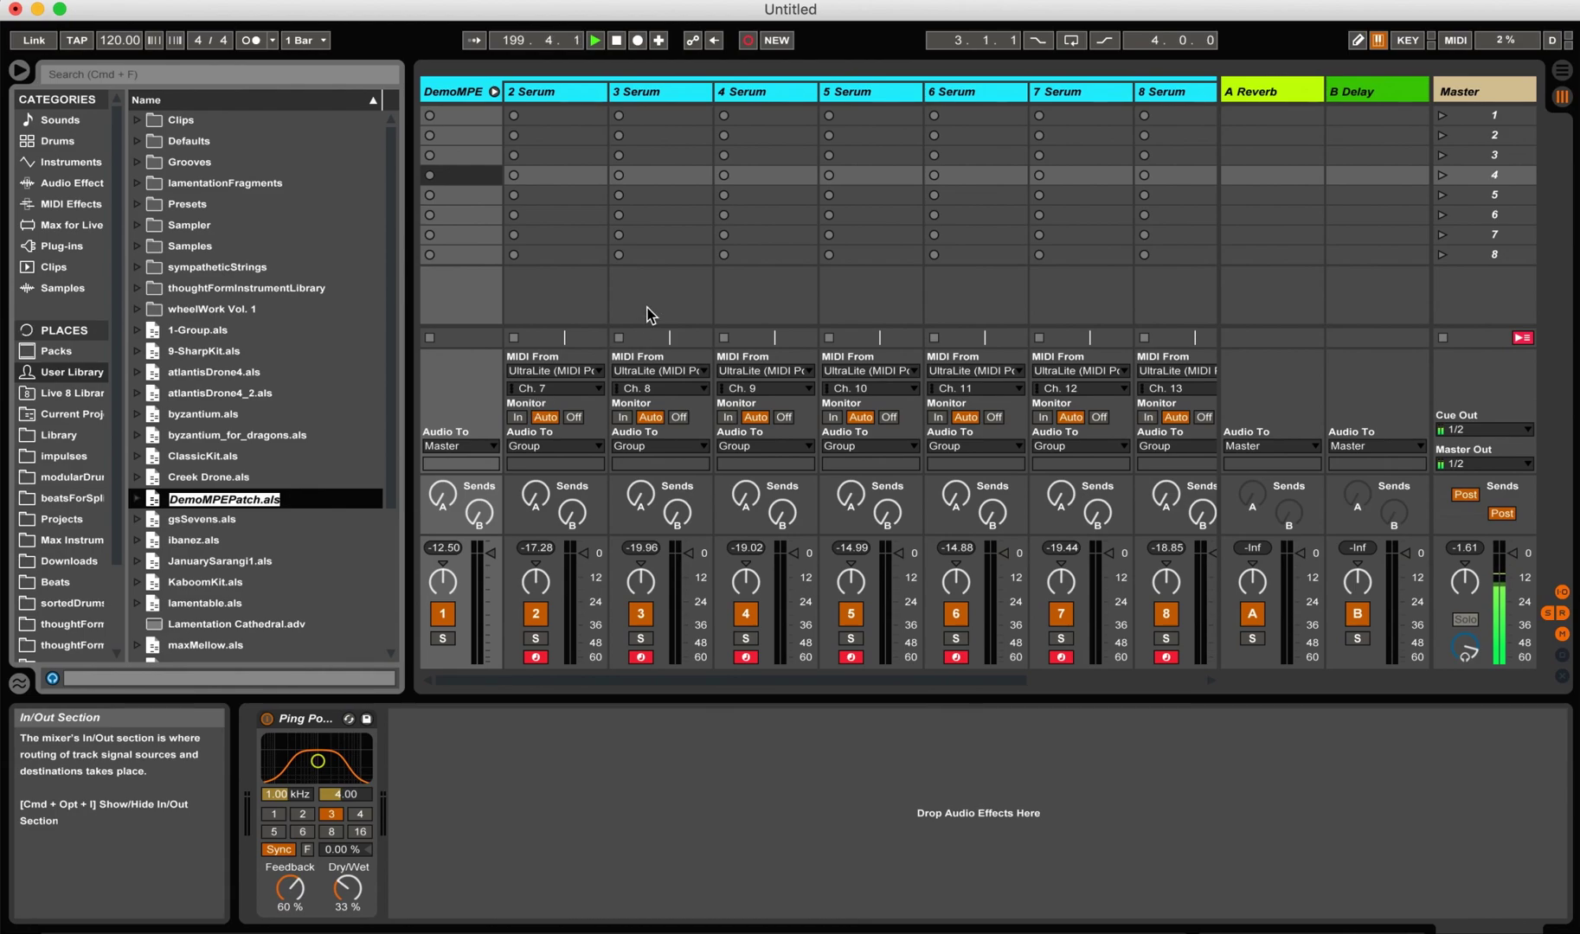
left_click(460, 93)
Drag DemoMPEPatch.als from the User Library into the Session View's track area.
left_click(460, 92)
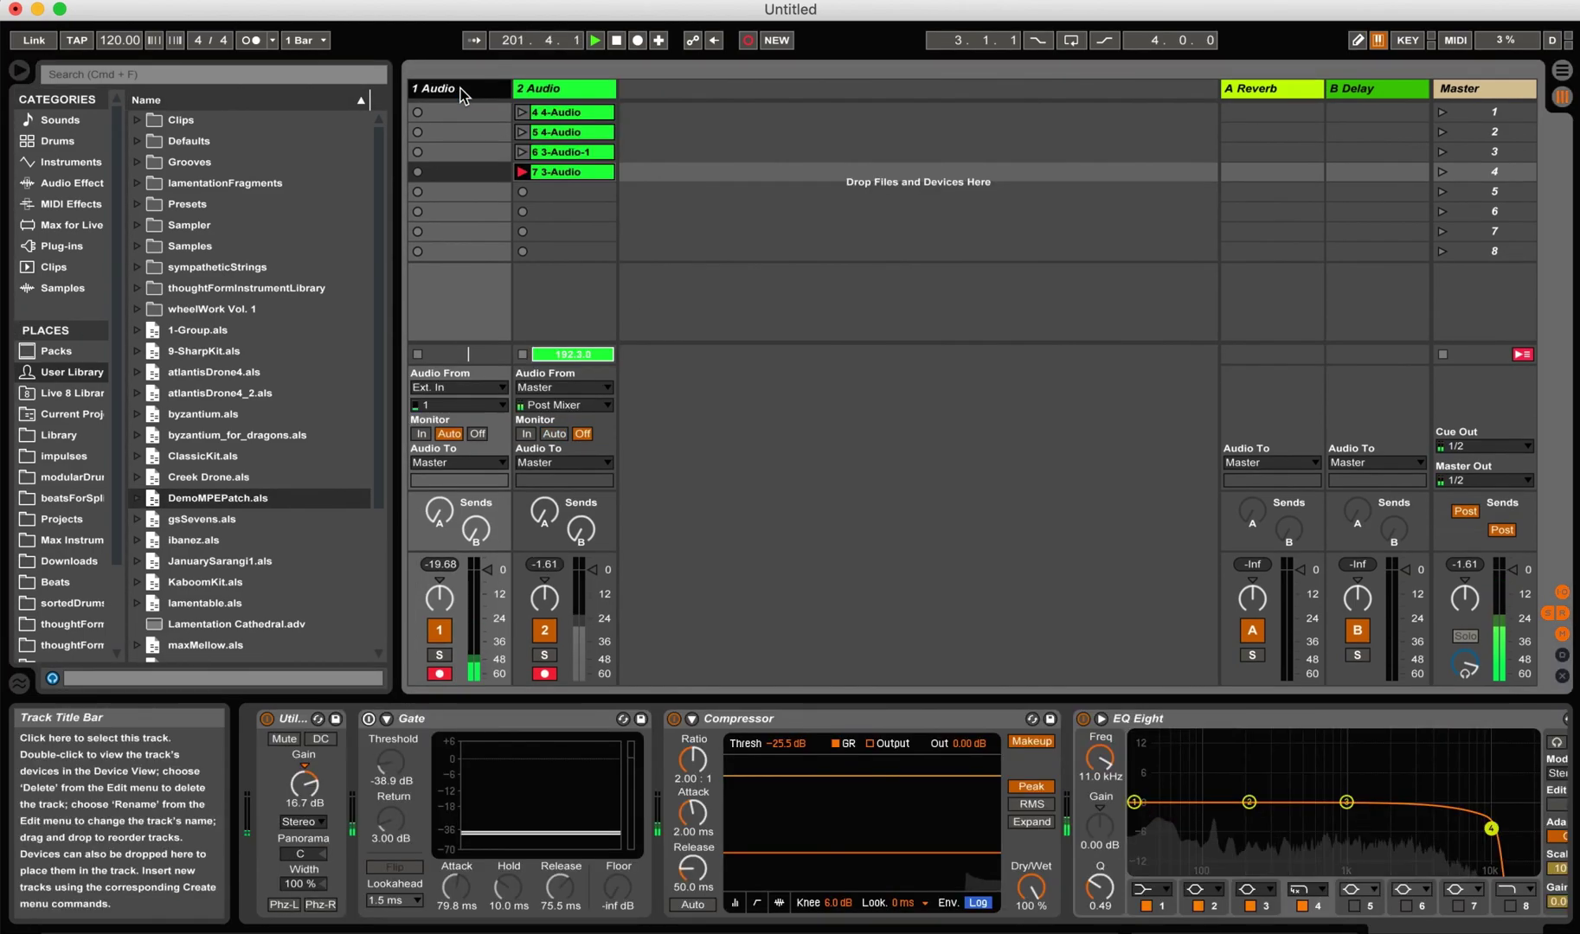
left_click(380, 418)
left_click_drag(381, 418, 656, 83)
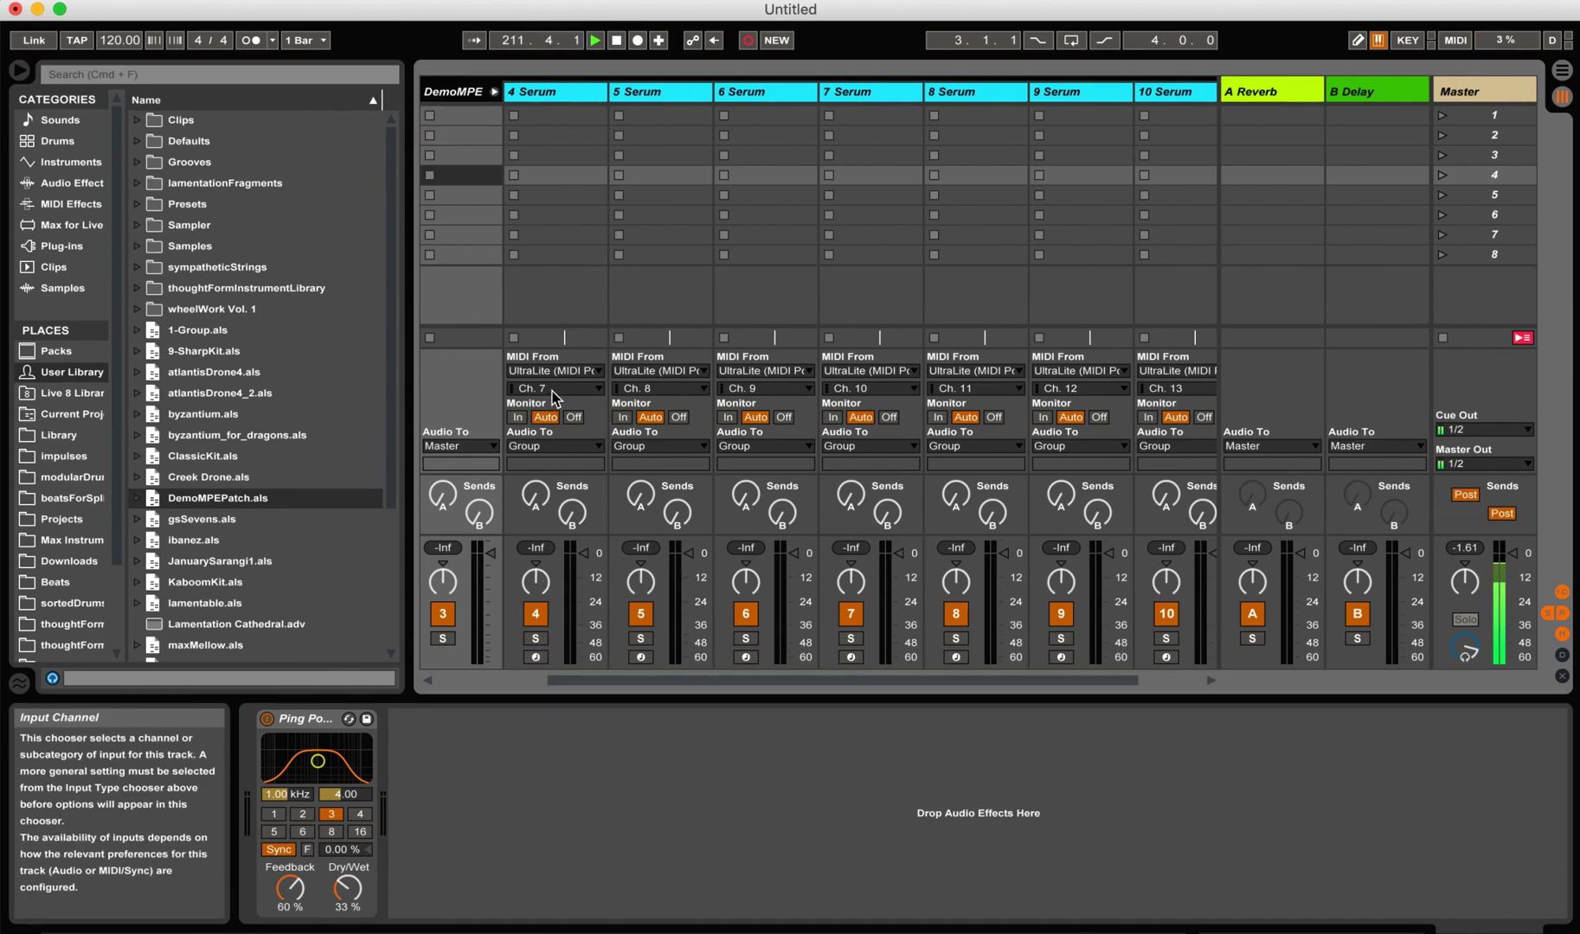
Record-arm Serum tracks 4, 5, 6 and 7.
left_click(575, 92)
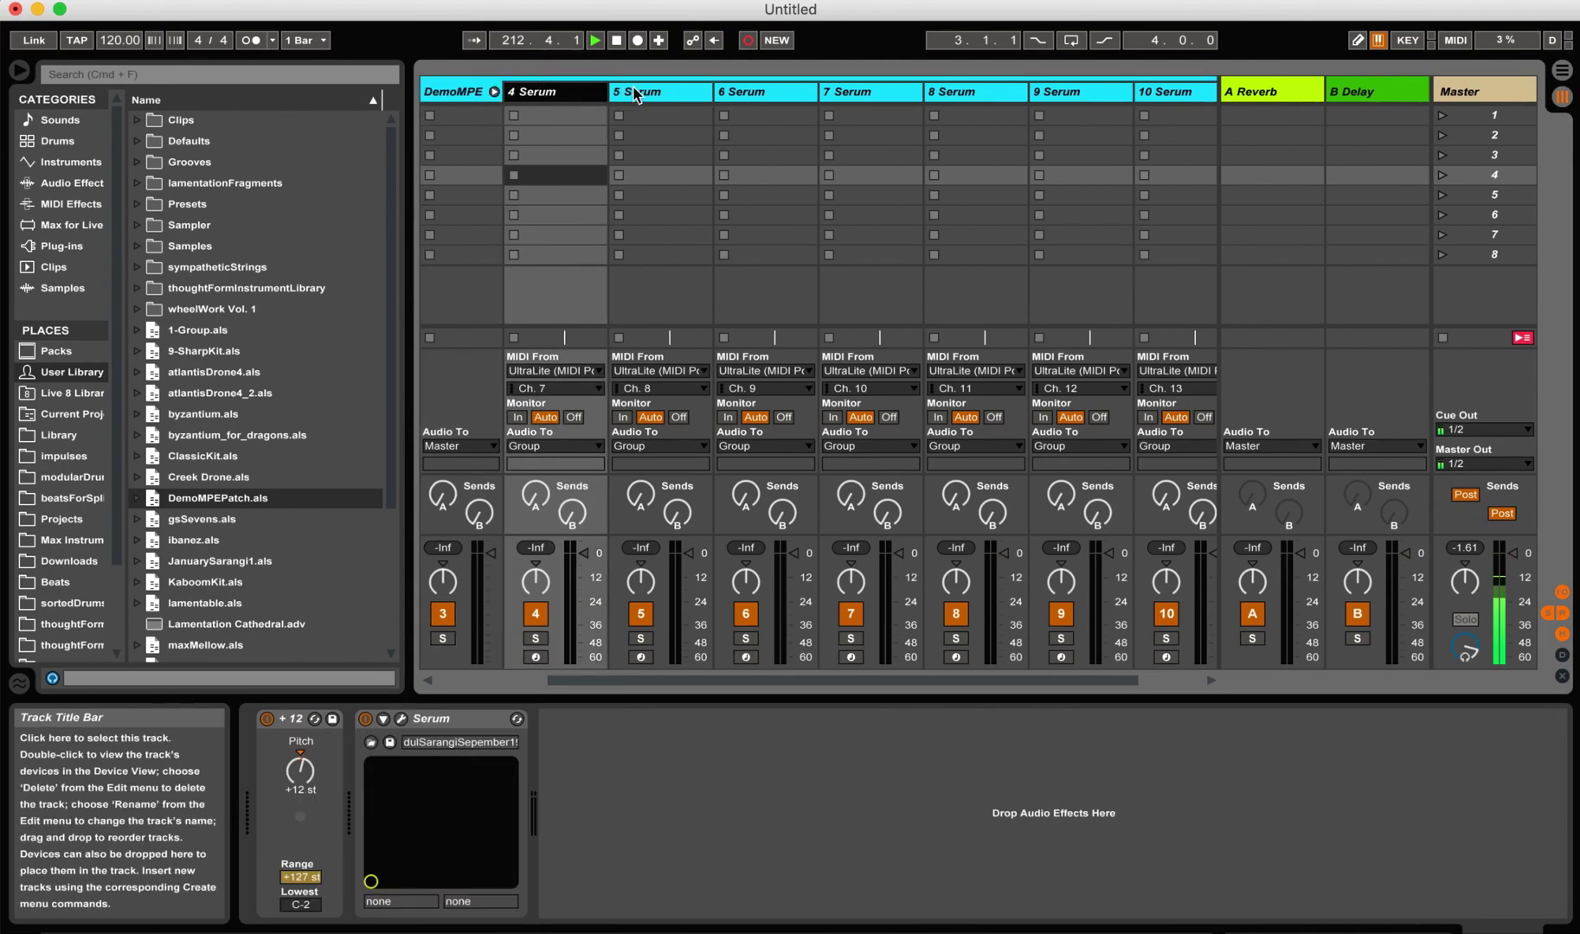
left_click(639, 92)
left_click(538, 96, "shift")
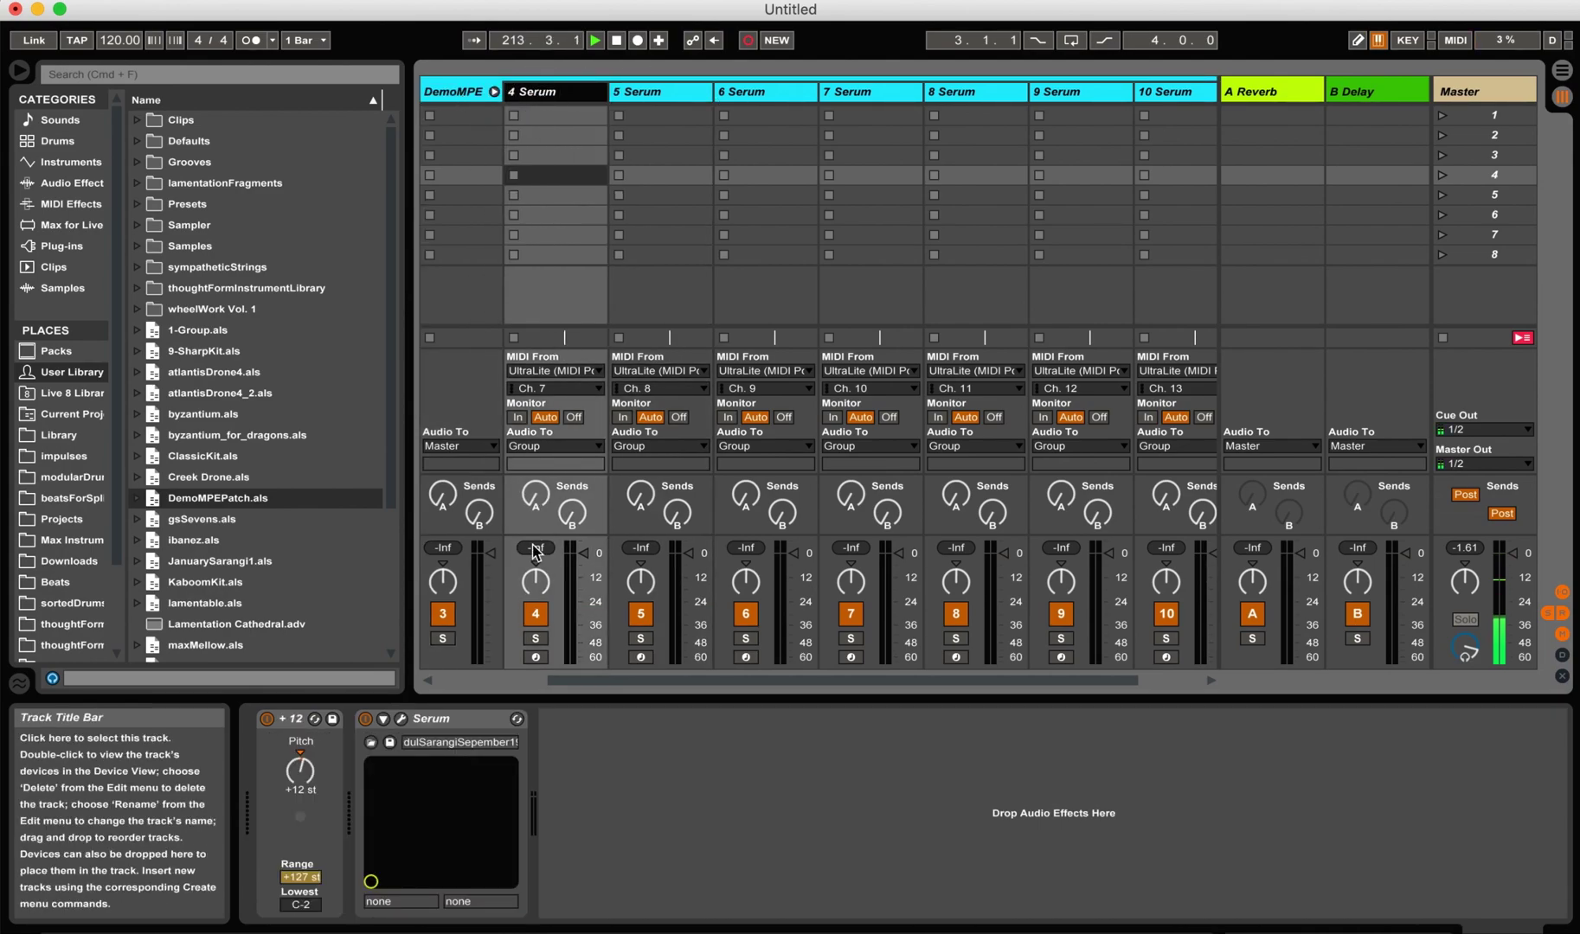
left_click(536, 658)
left_click(746, 658)
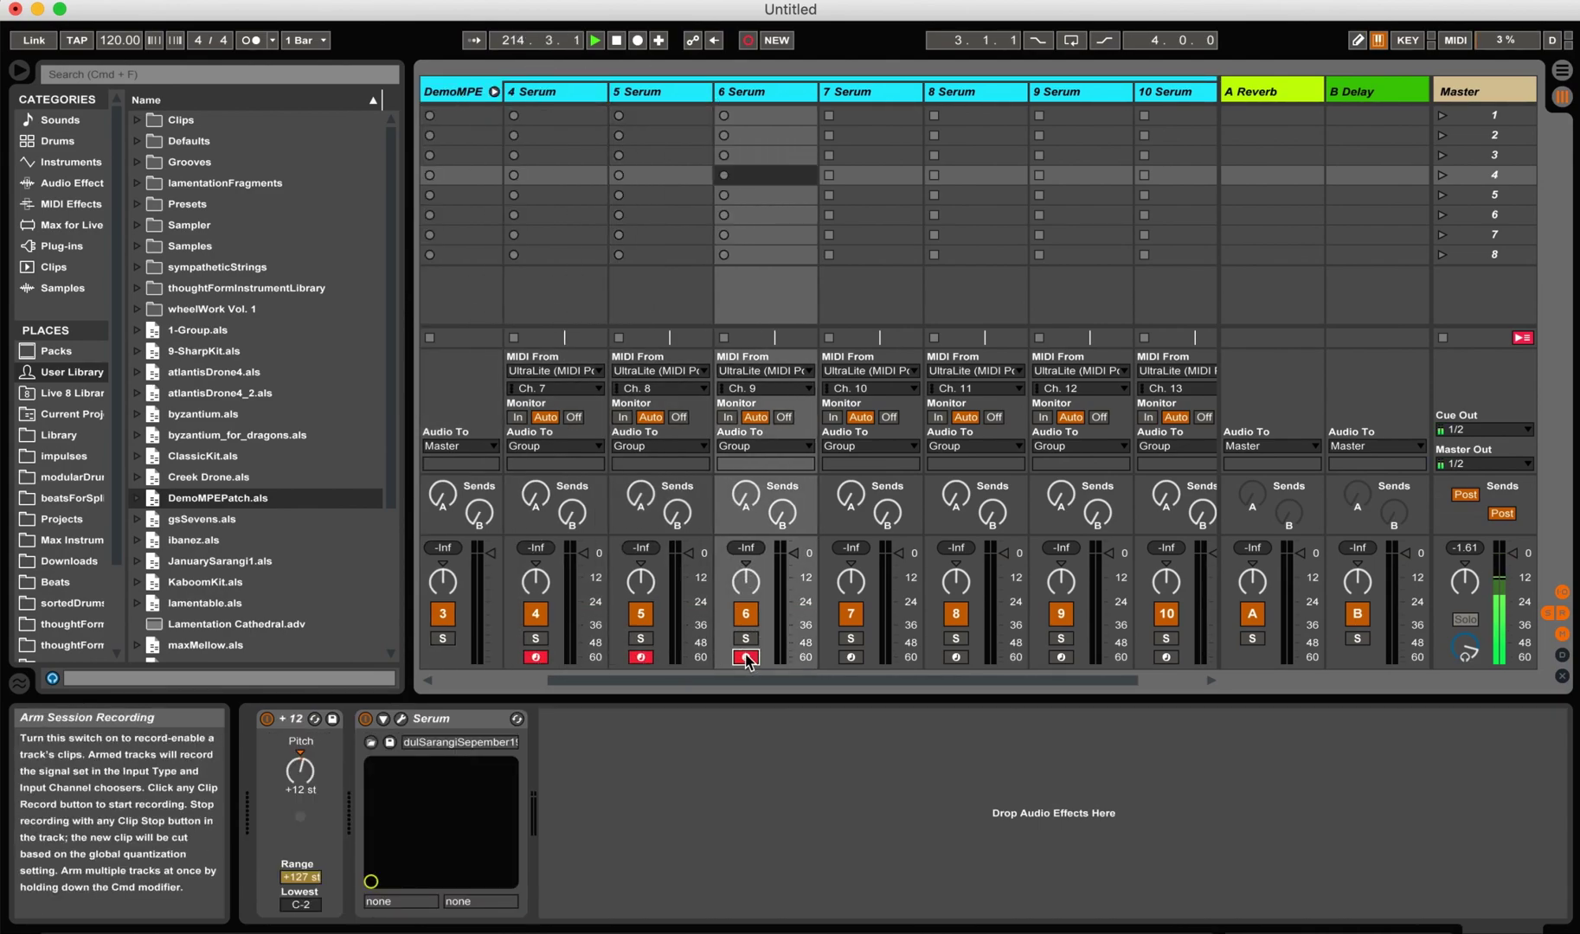
left_click(852, 658)
Record-arm Serum tracks 8 through 11, scrolling the mixer to reach track 11.
left_click(956, 658)
left_click(1061, 658)
left_click(1165, 657)
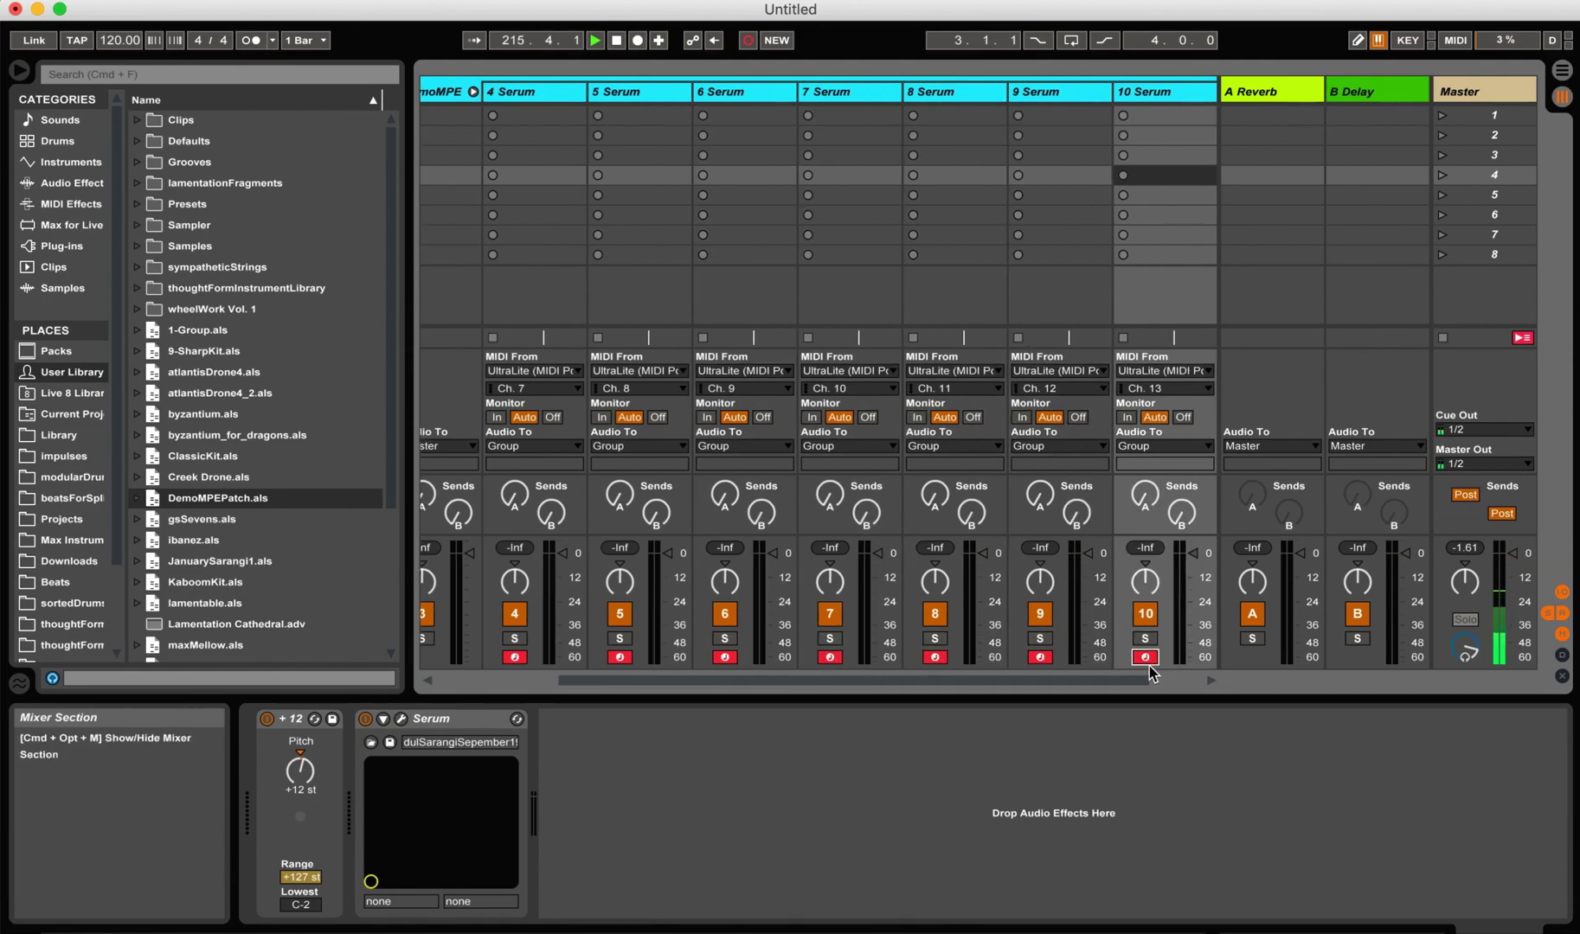
left_click_drag(1124, 681, 1167, 688)
left_click(1144, 658)
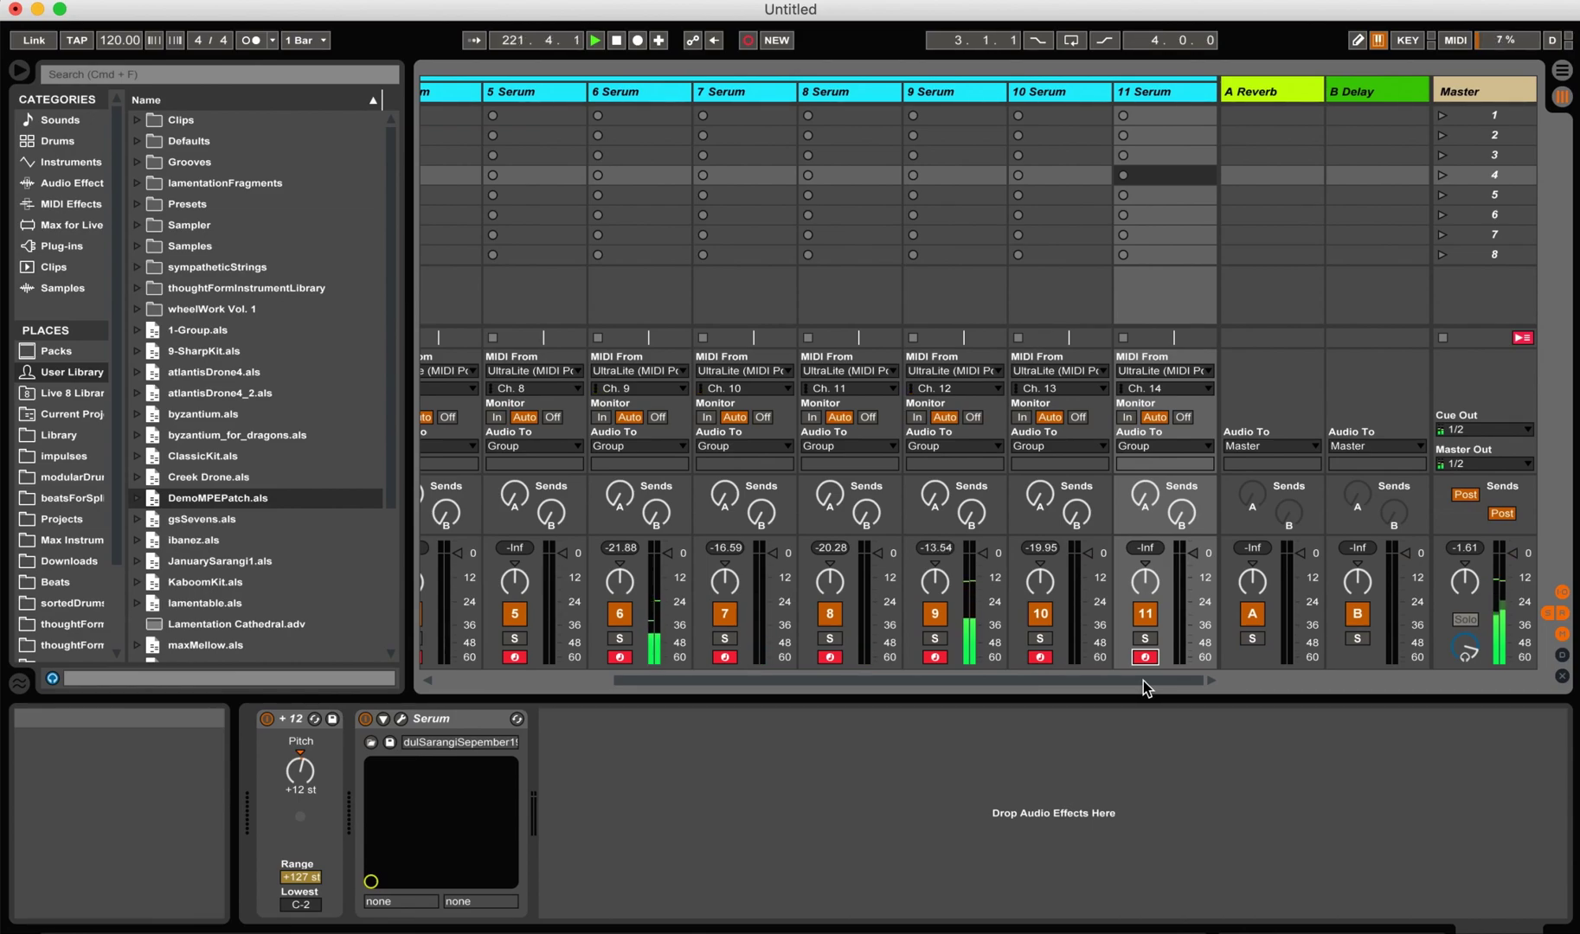
left_click_drag(1143, 680, 1019, 690)
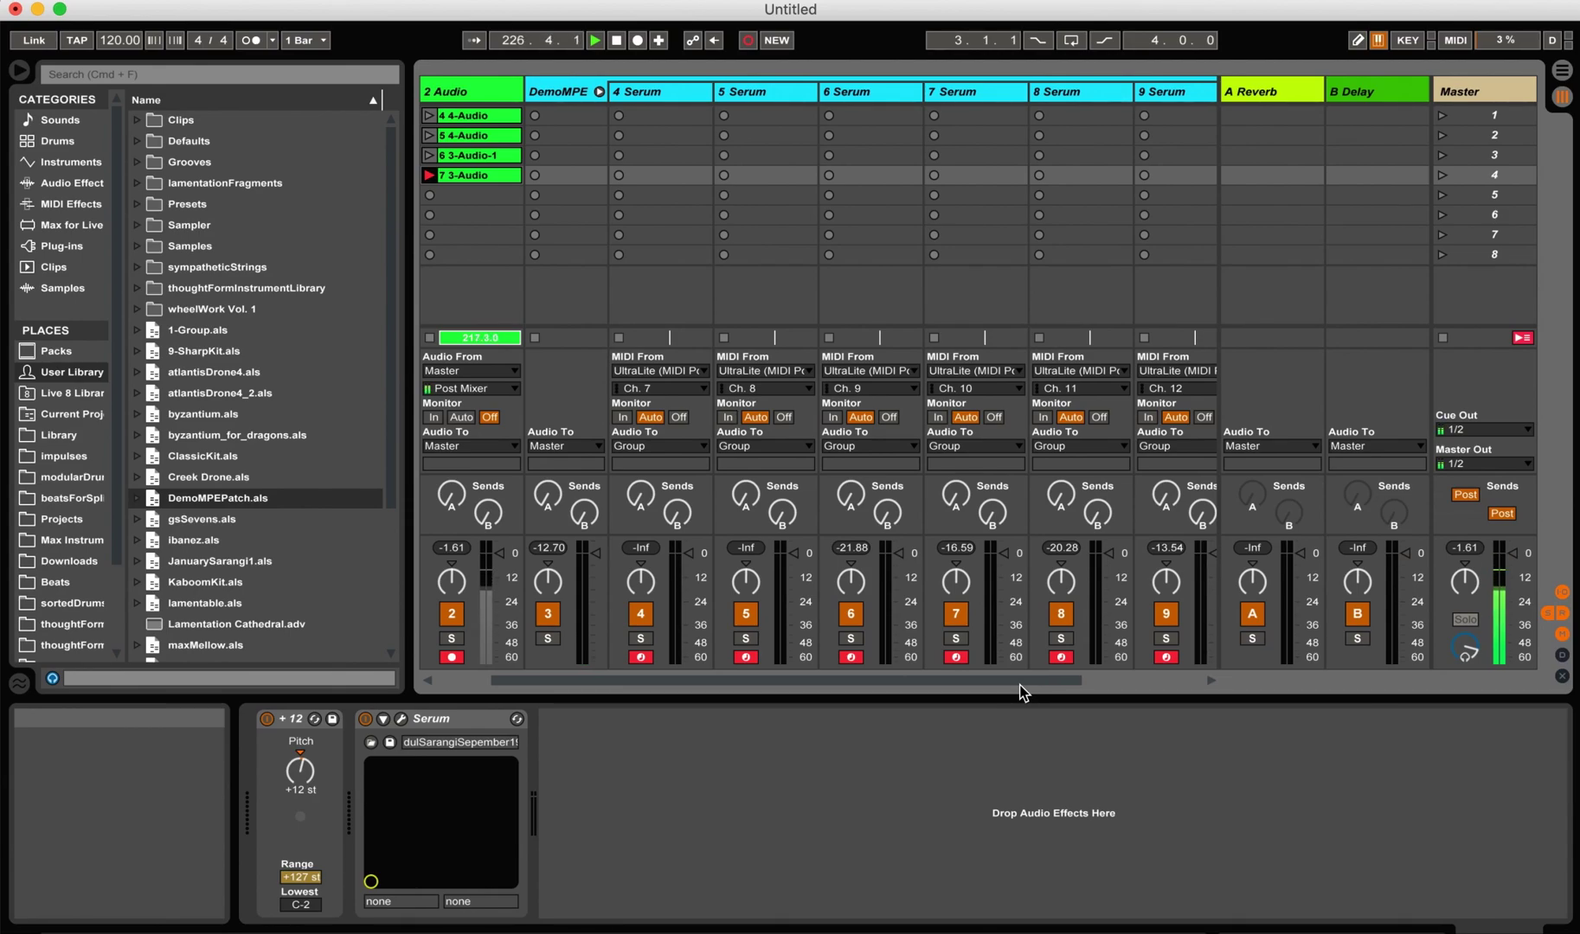
mouse_move(1021, 688)
left_mouse_down()
mouse_move(1114, 688)
mouse_move(1014, 685)
left_mouse_up()
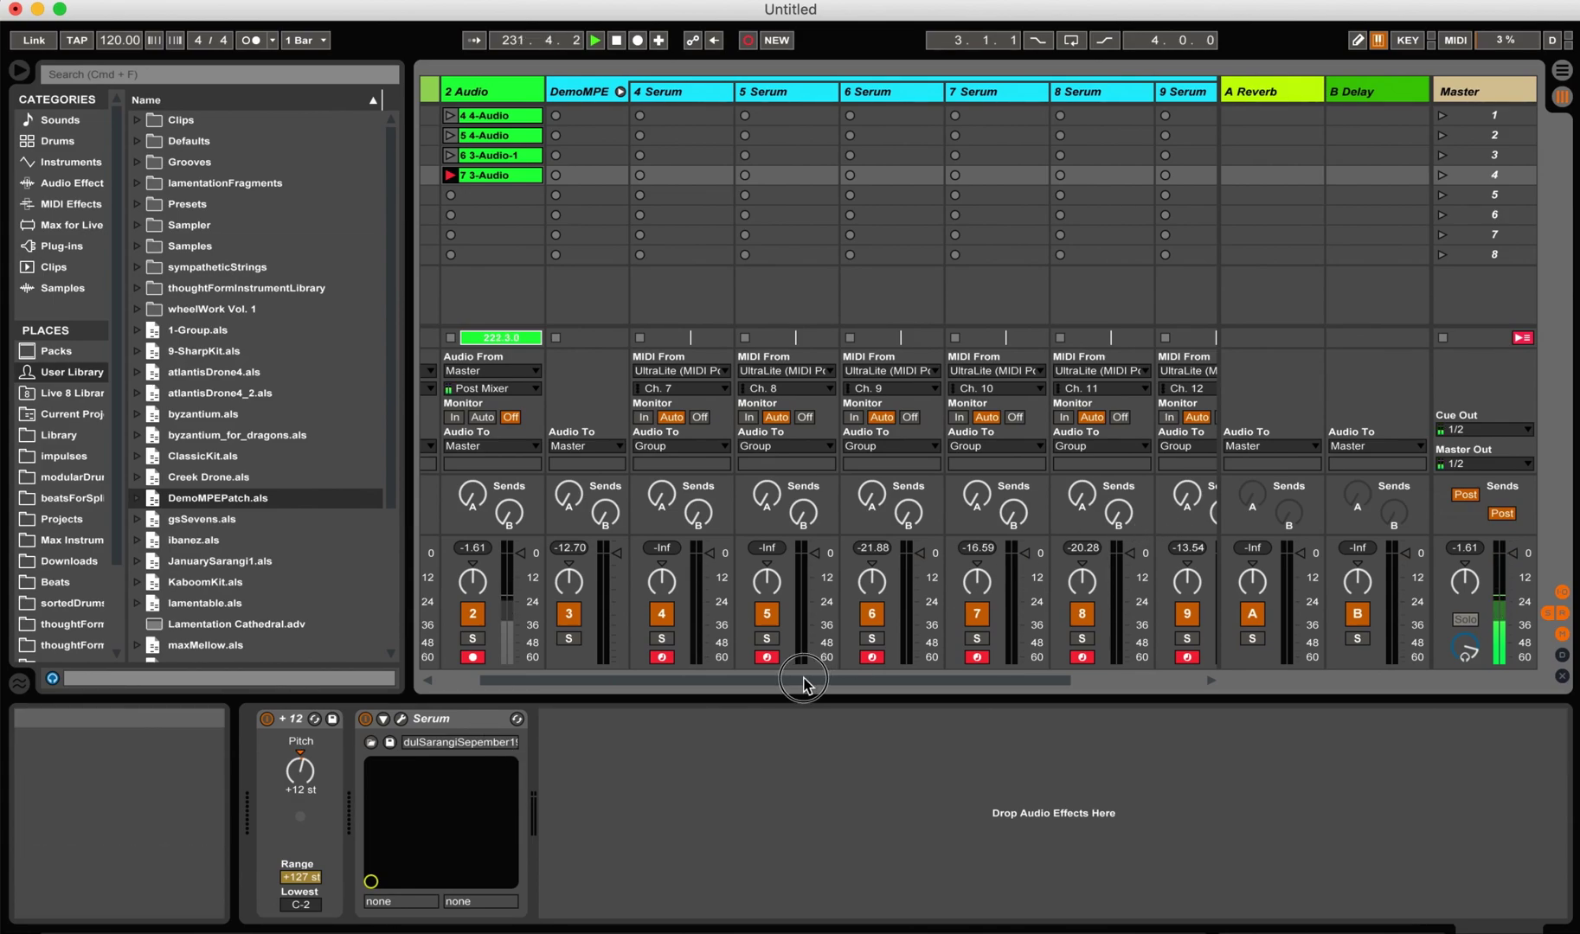
left_click_drag(804, 681, 743, 681)
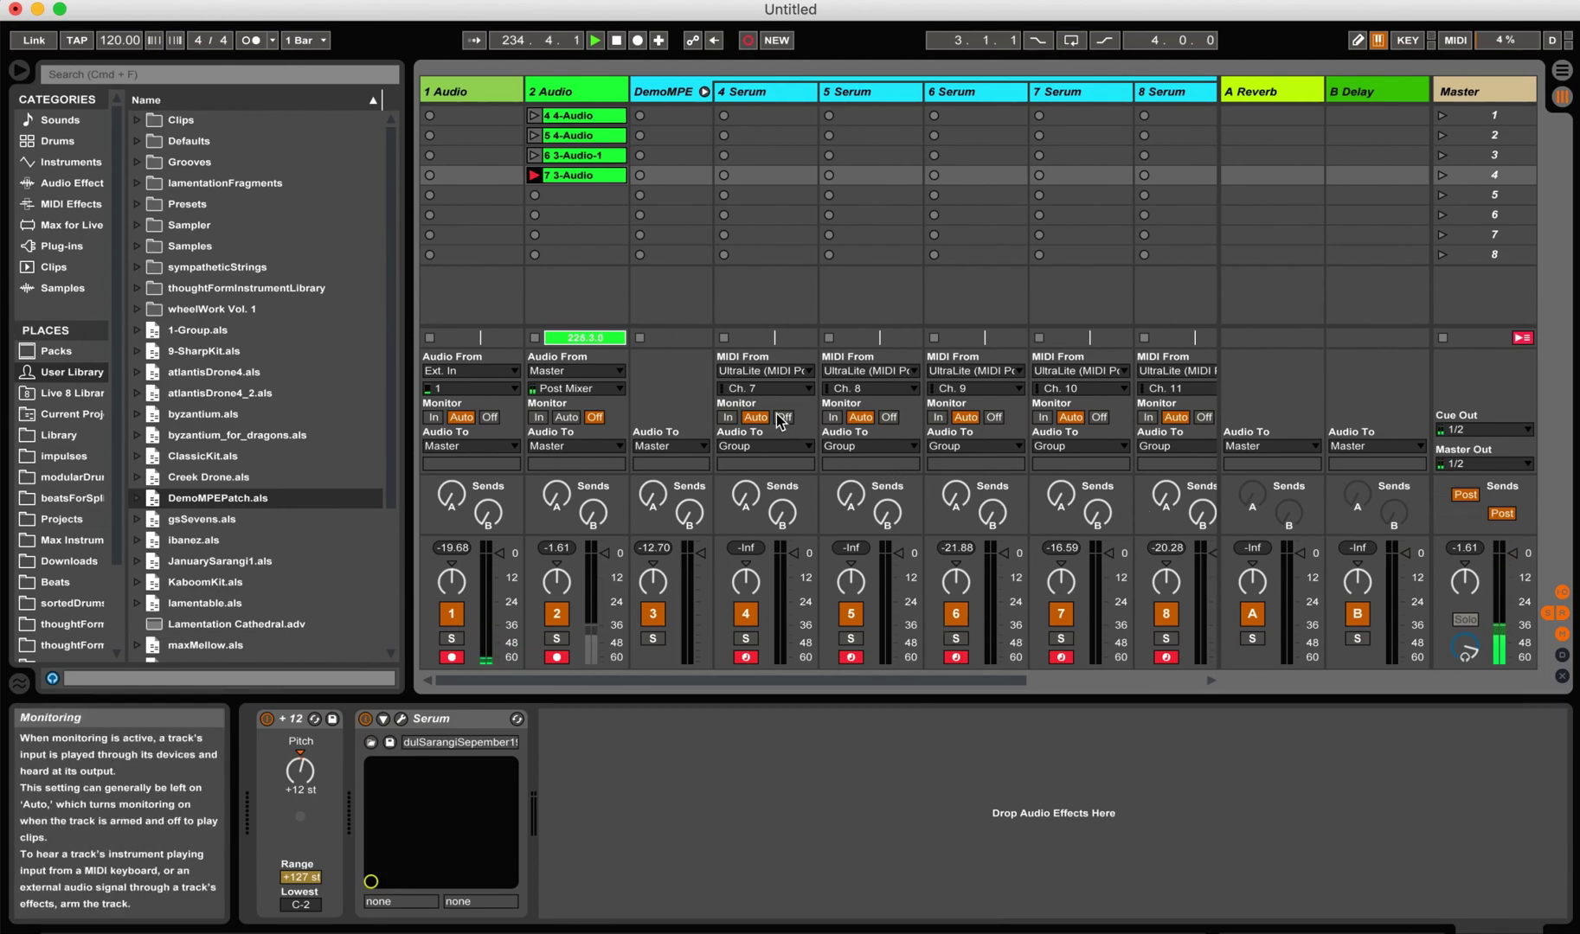
Set 4 Serum's MIDI From channel to All Channels.
left_click(751, 91)
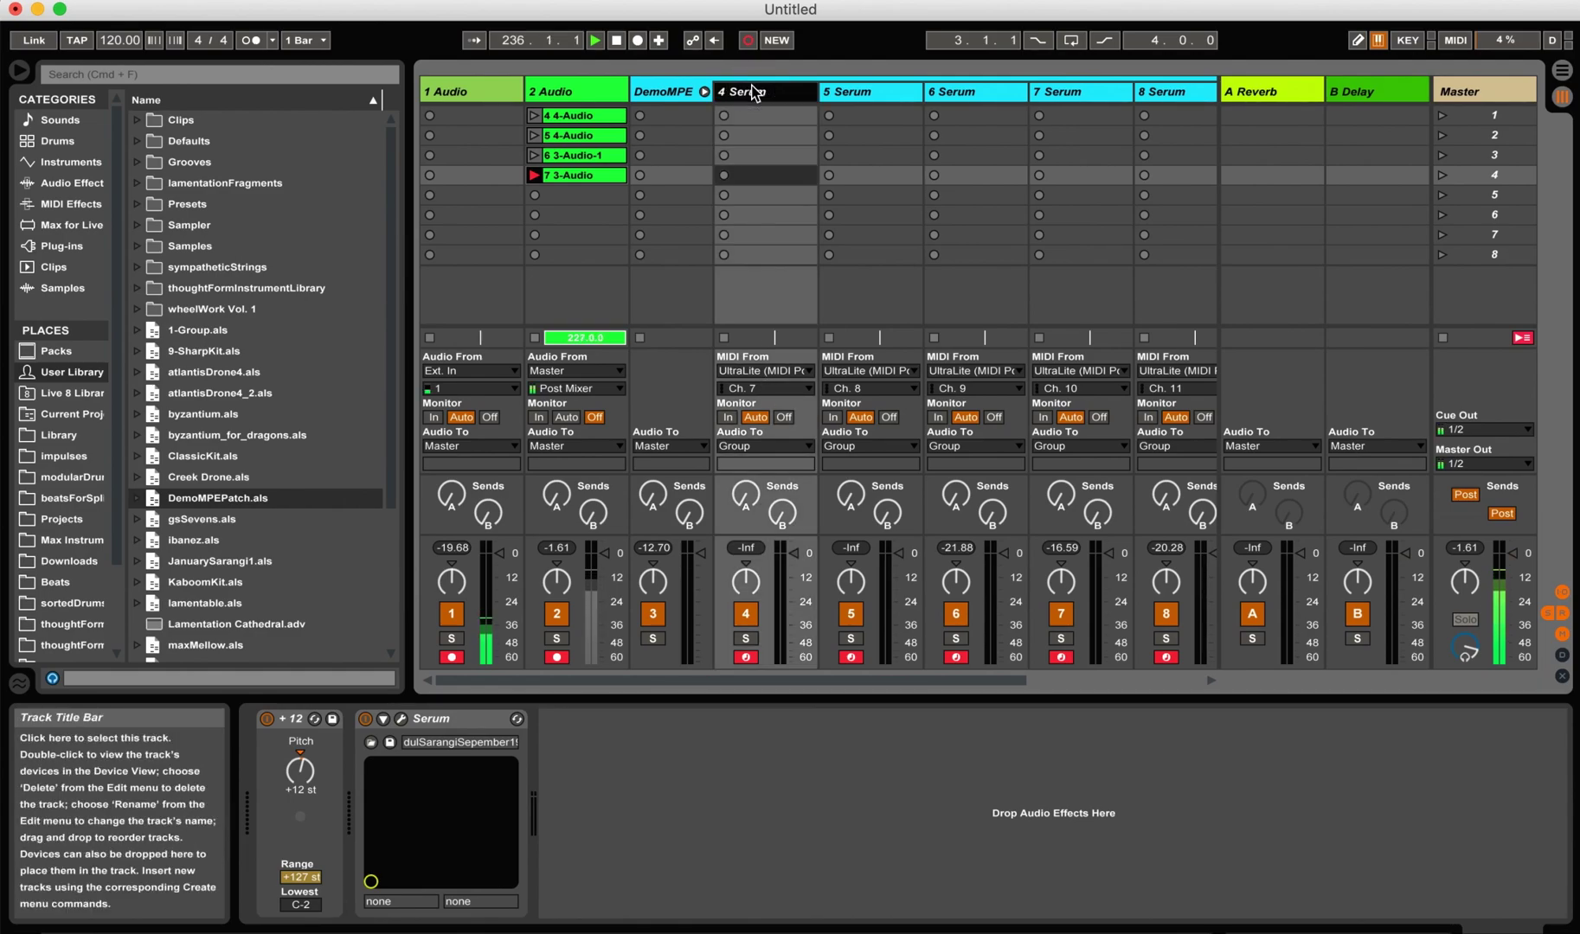
left_click(759, 388)
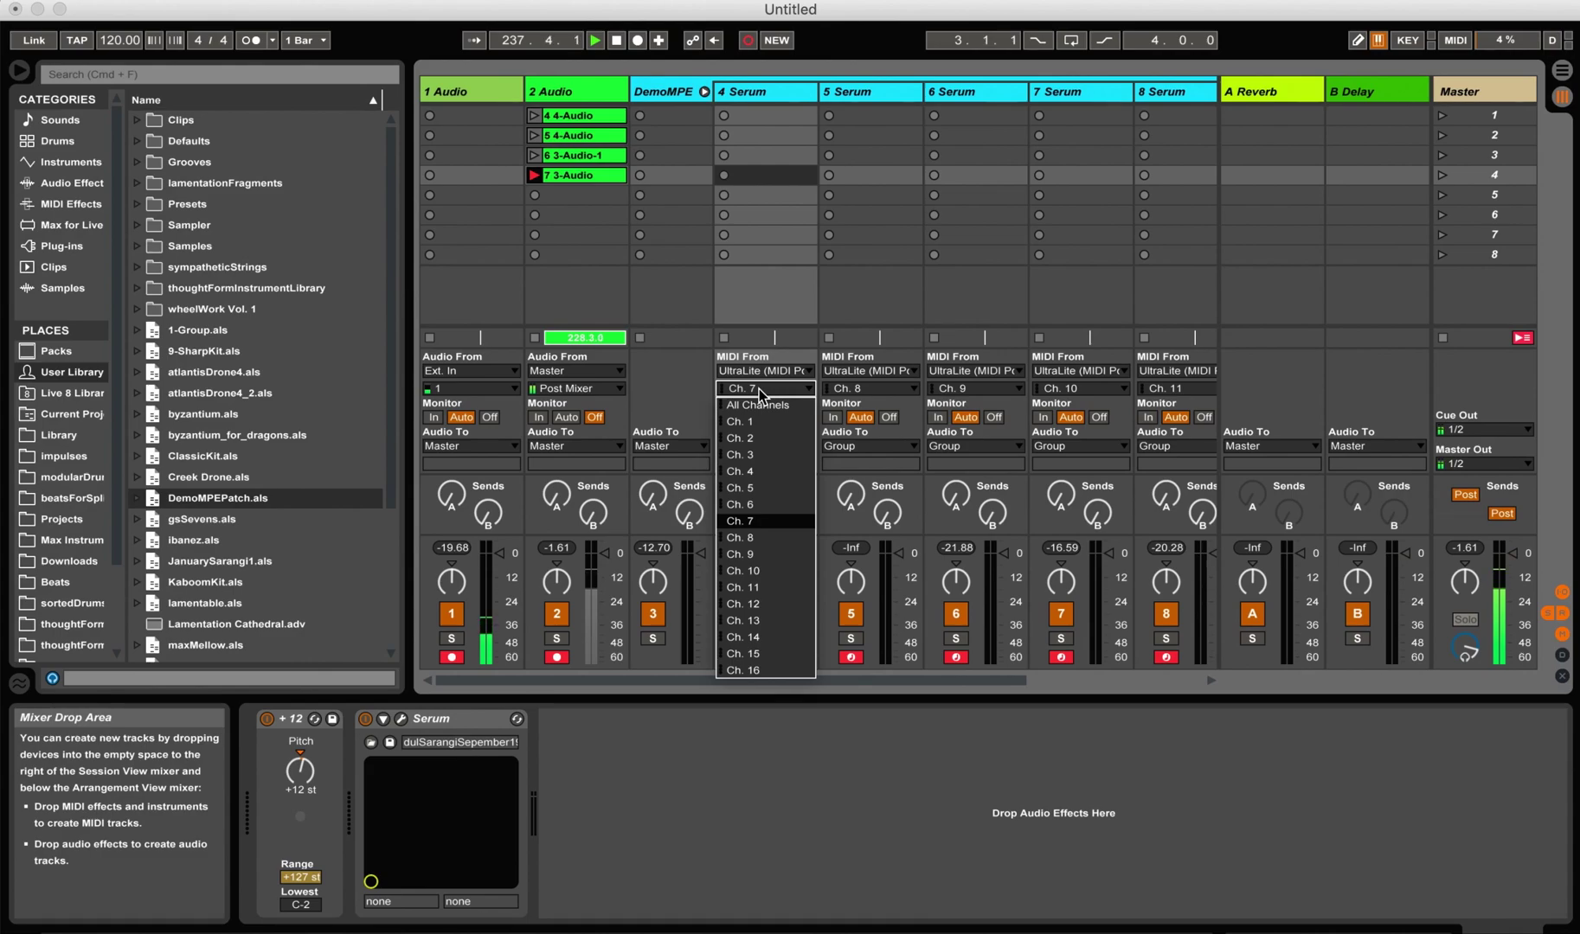
left_click(759, 407)
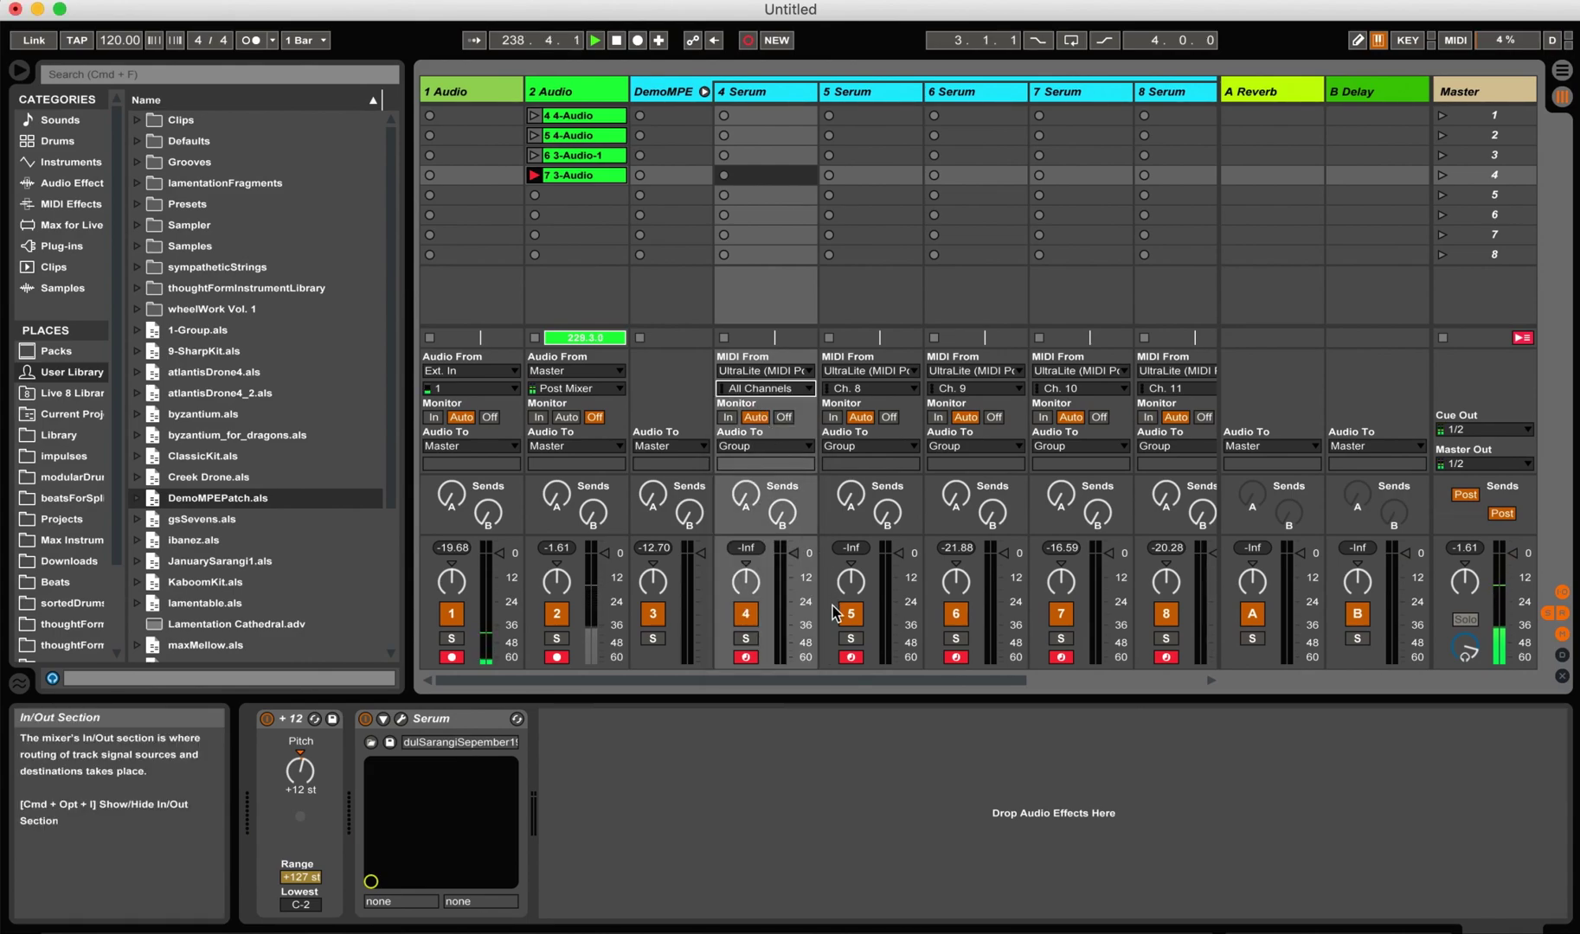
Disarm Serum tracks 5 through 10, leaving only 4 Serum armed.
left_click(850, 657)
left_click(956, 657)
left_click(1060, 657)
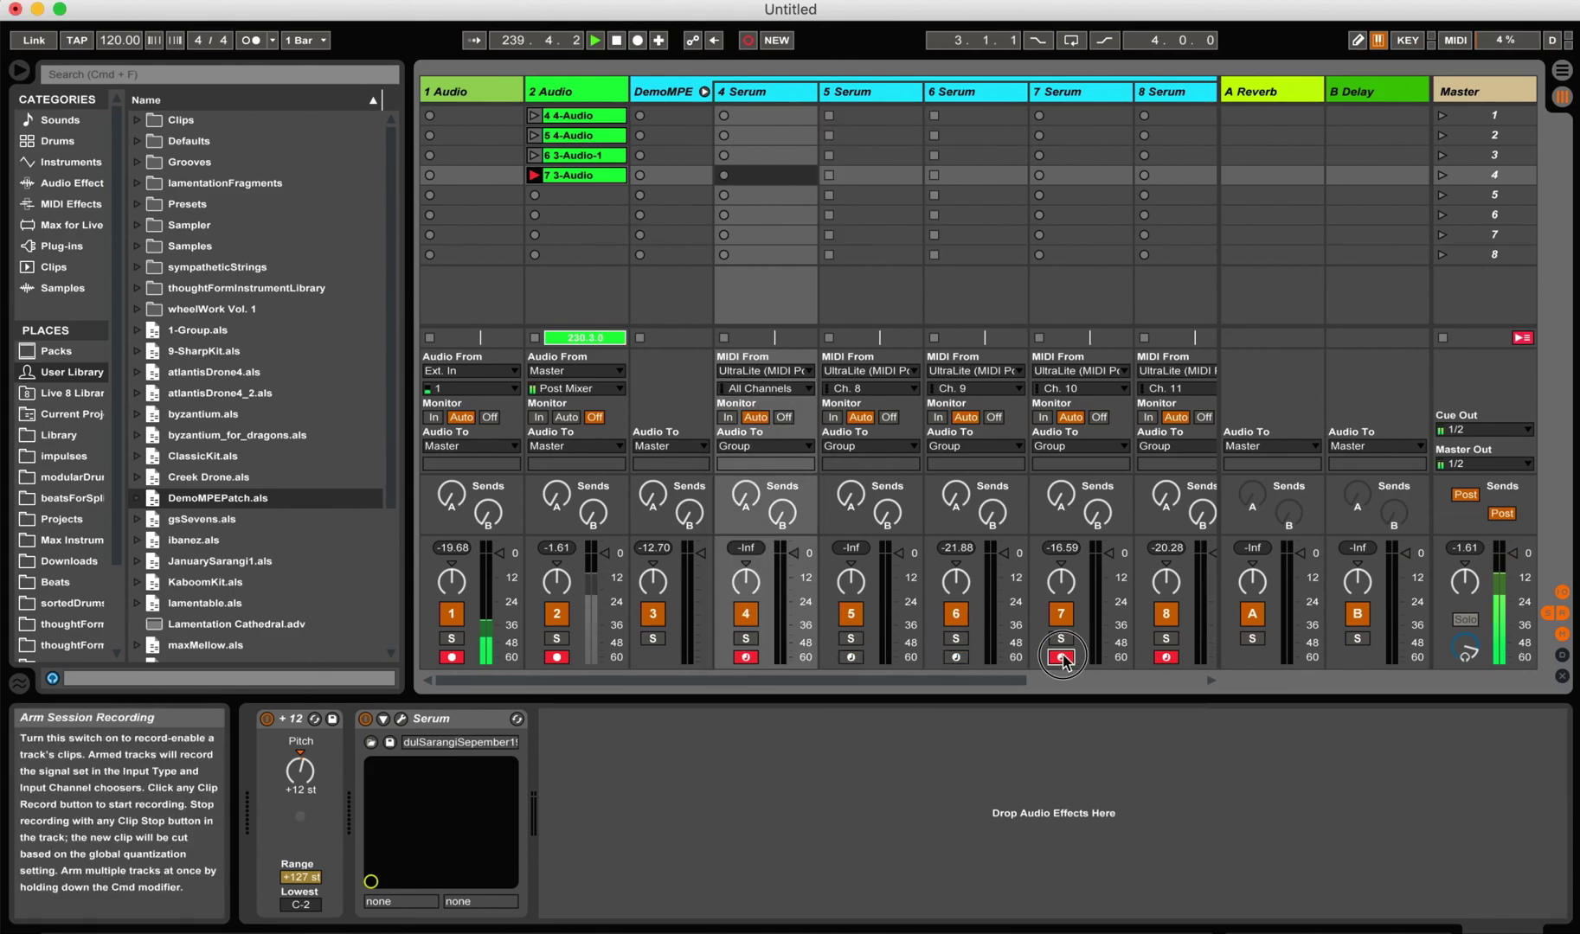
left_click(1165, 657)
mouse_move(1001, 680)
left_mouse_down()
mouse_move(1193, 688)
mouse_move(995, 685)
left_mouse_up()
left_click(1165, 657)
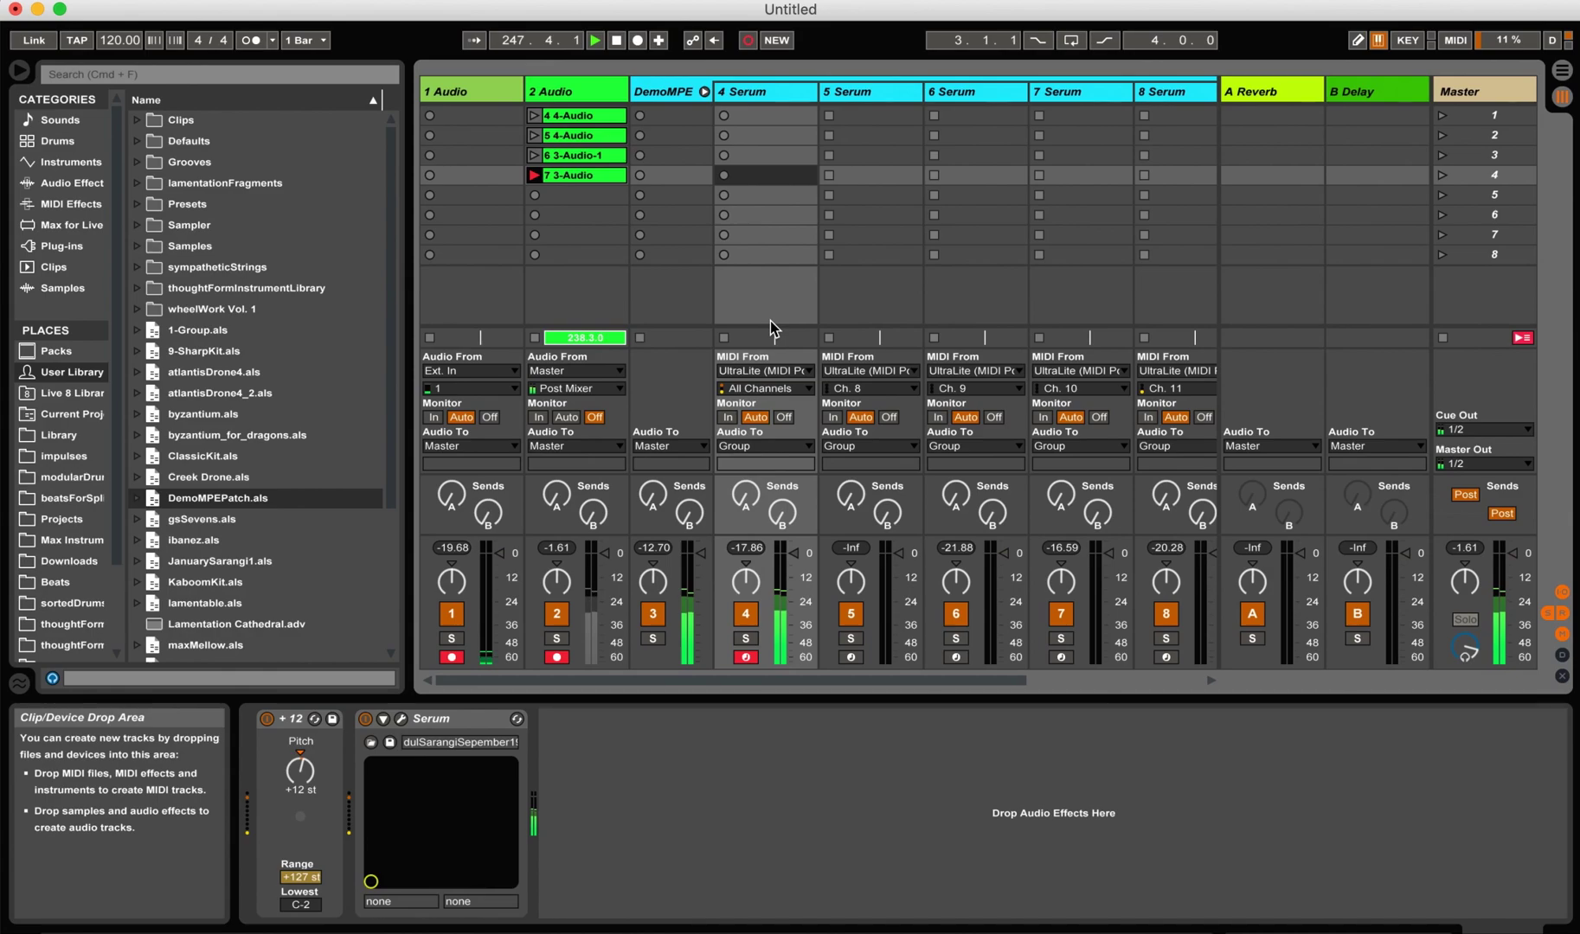
left_click(757, 91)
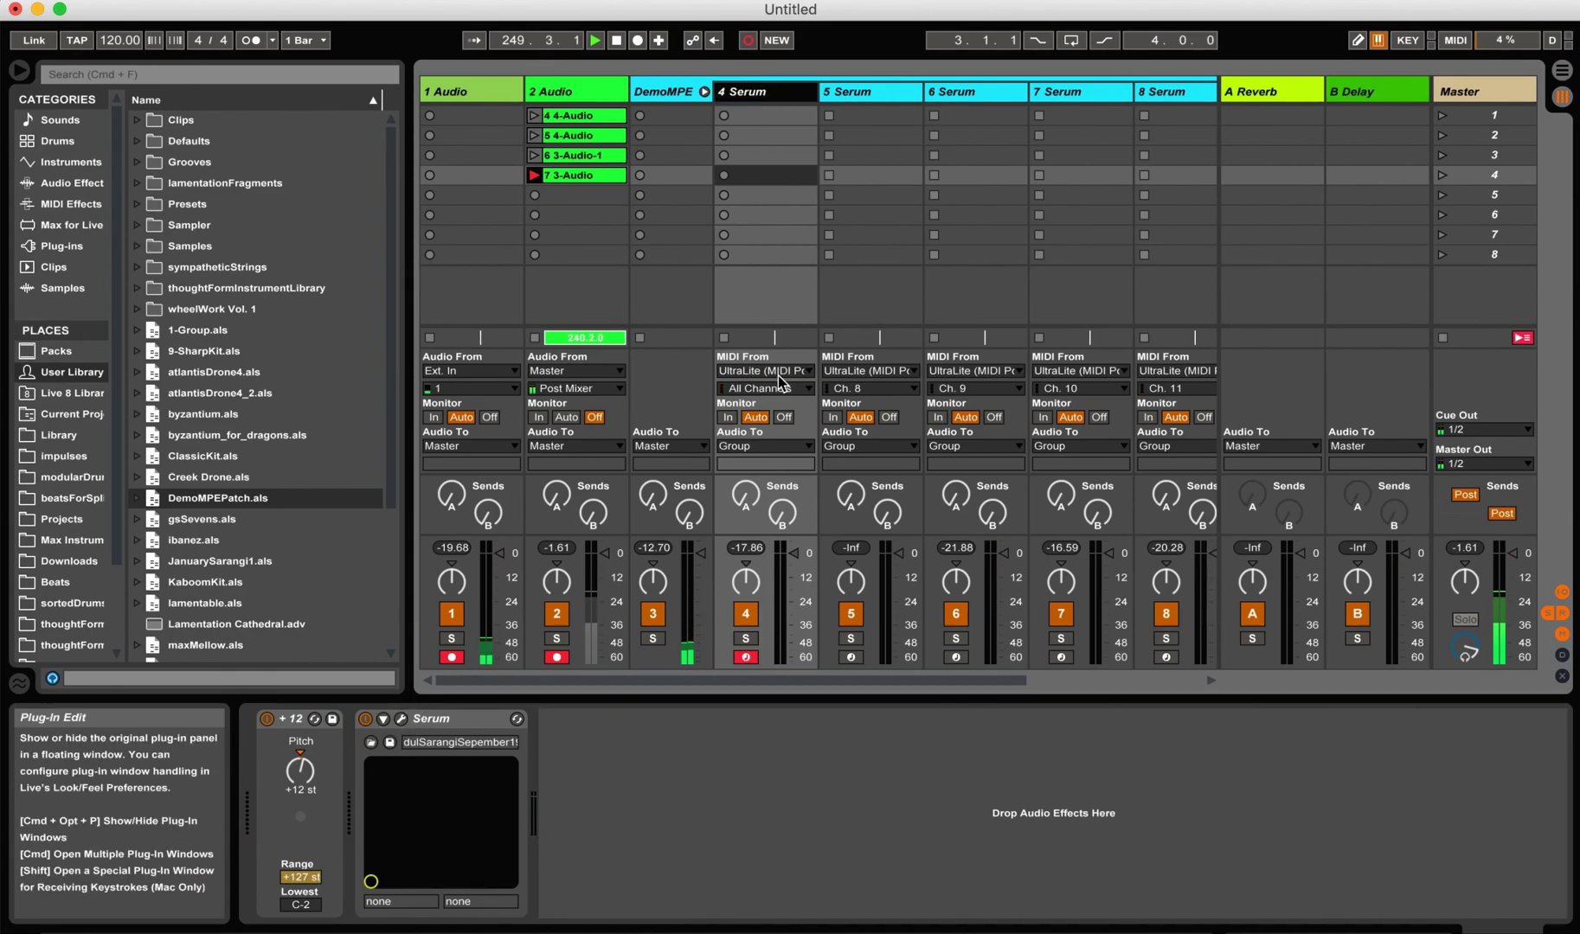
Lengthen 4 Serum's envelope 1 release from 678 ms to 971 ms, then close the editor.
key("super+alt+p")
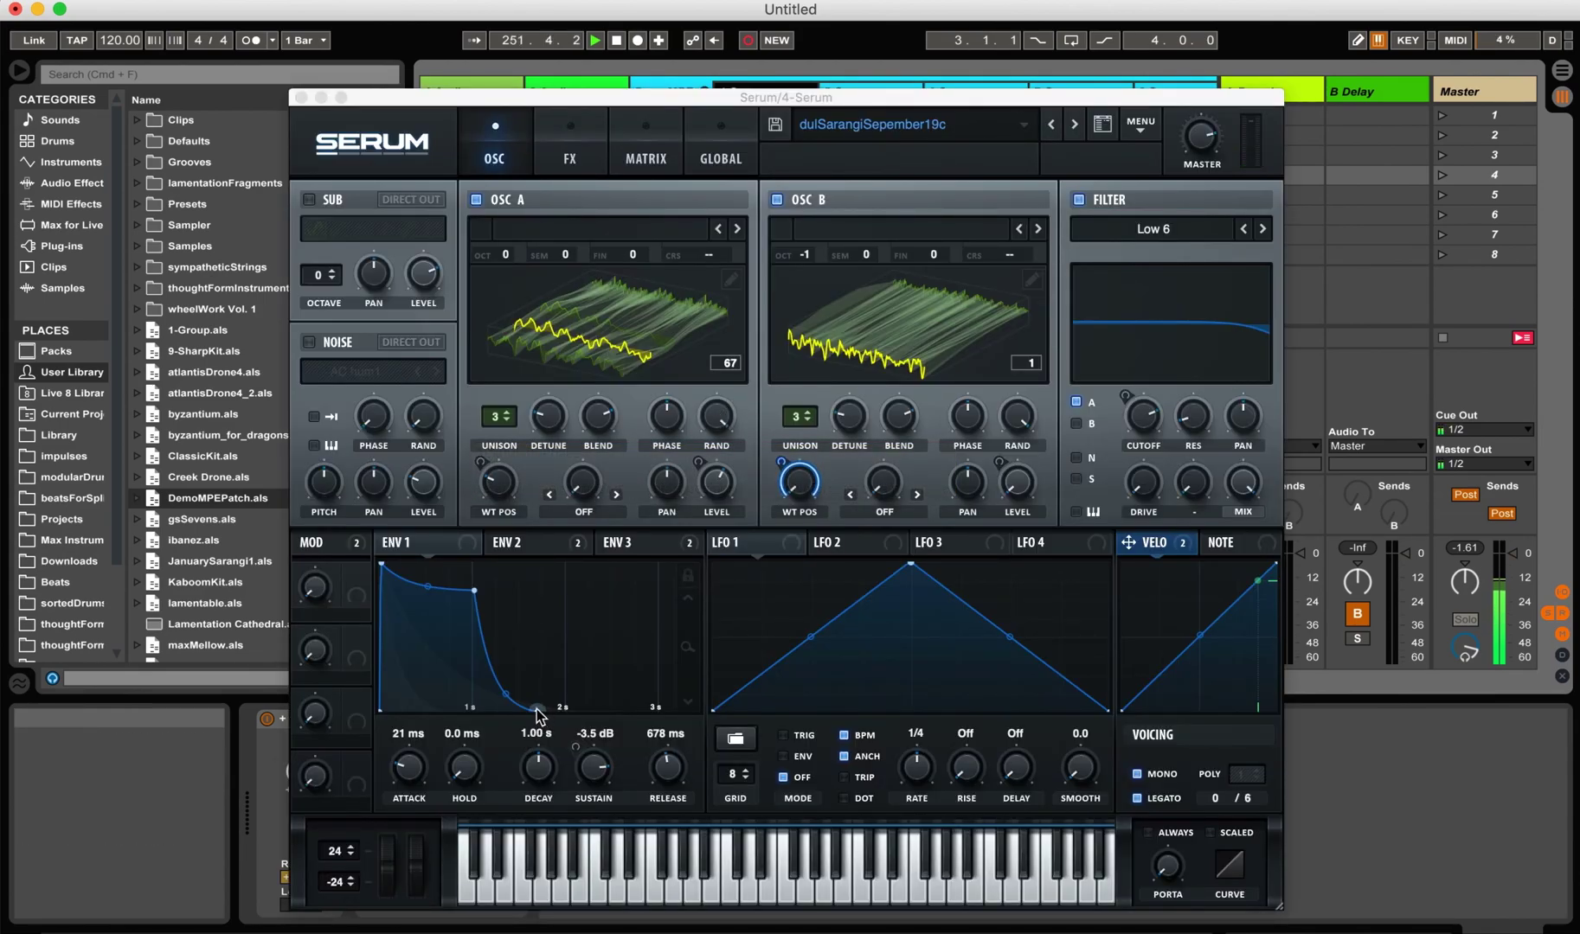
left_click_drag(538, 715, 566, 711)
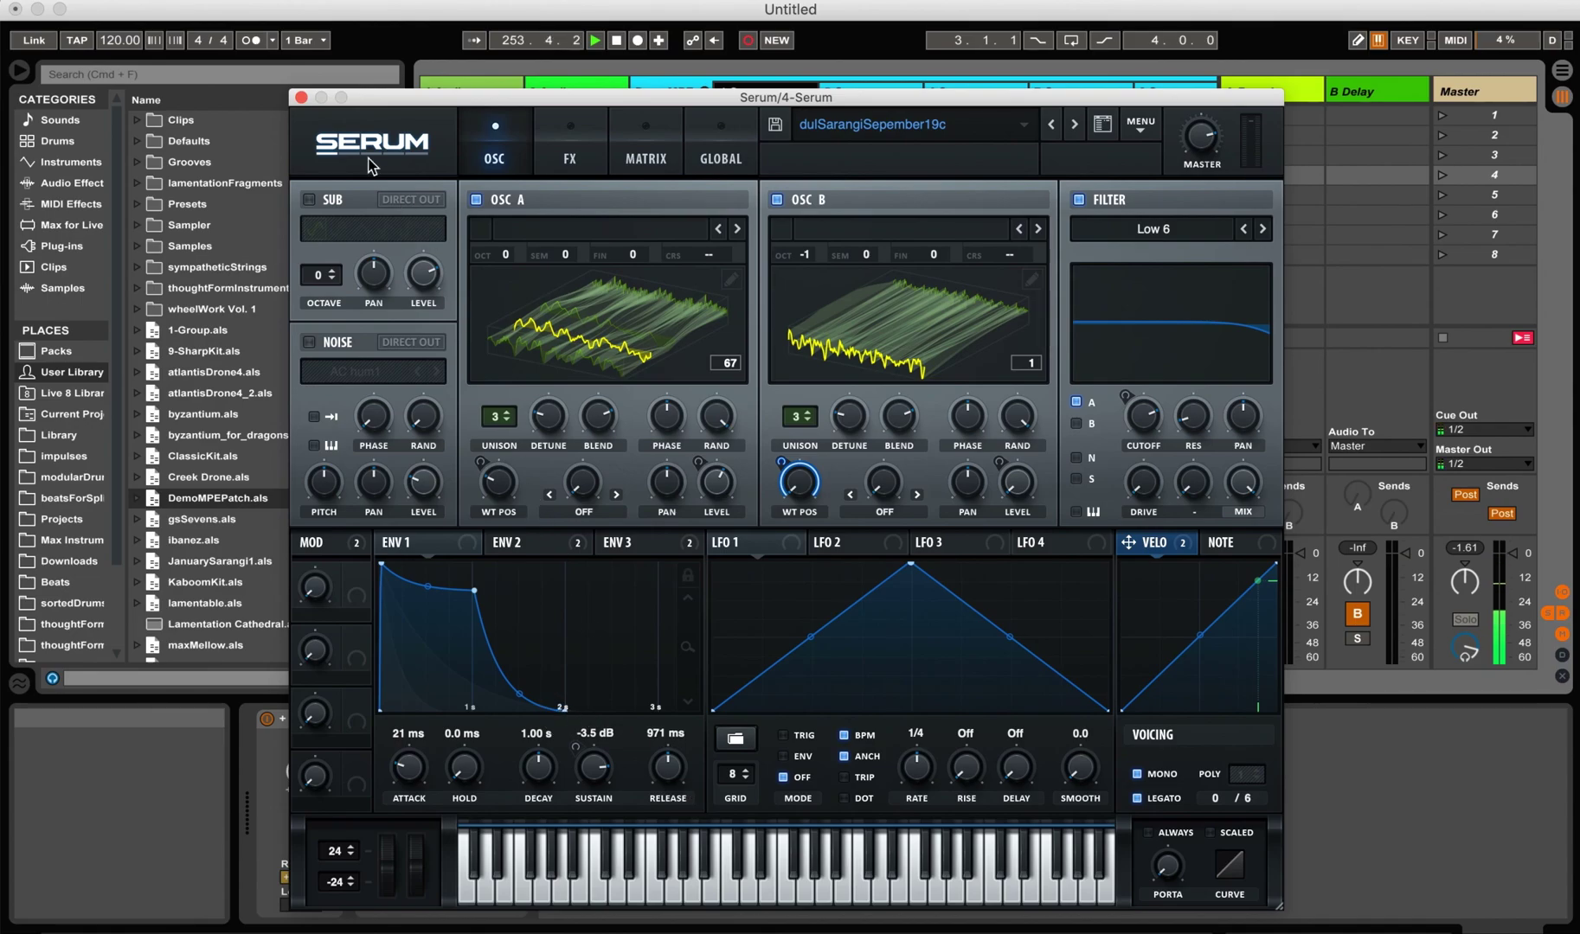
left_click(301, 97)
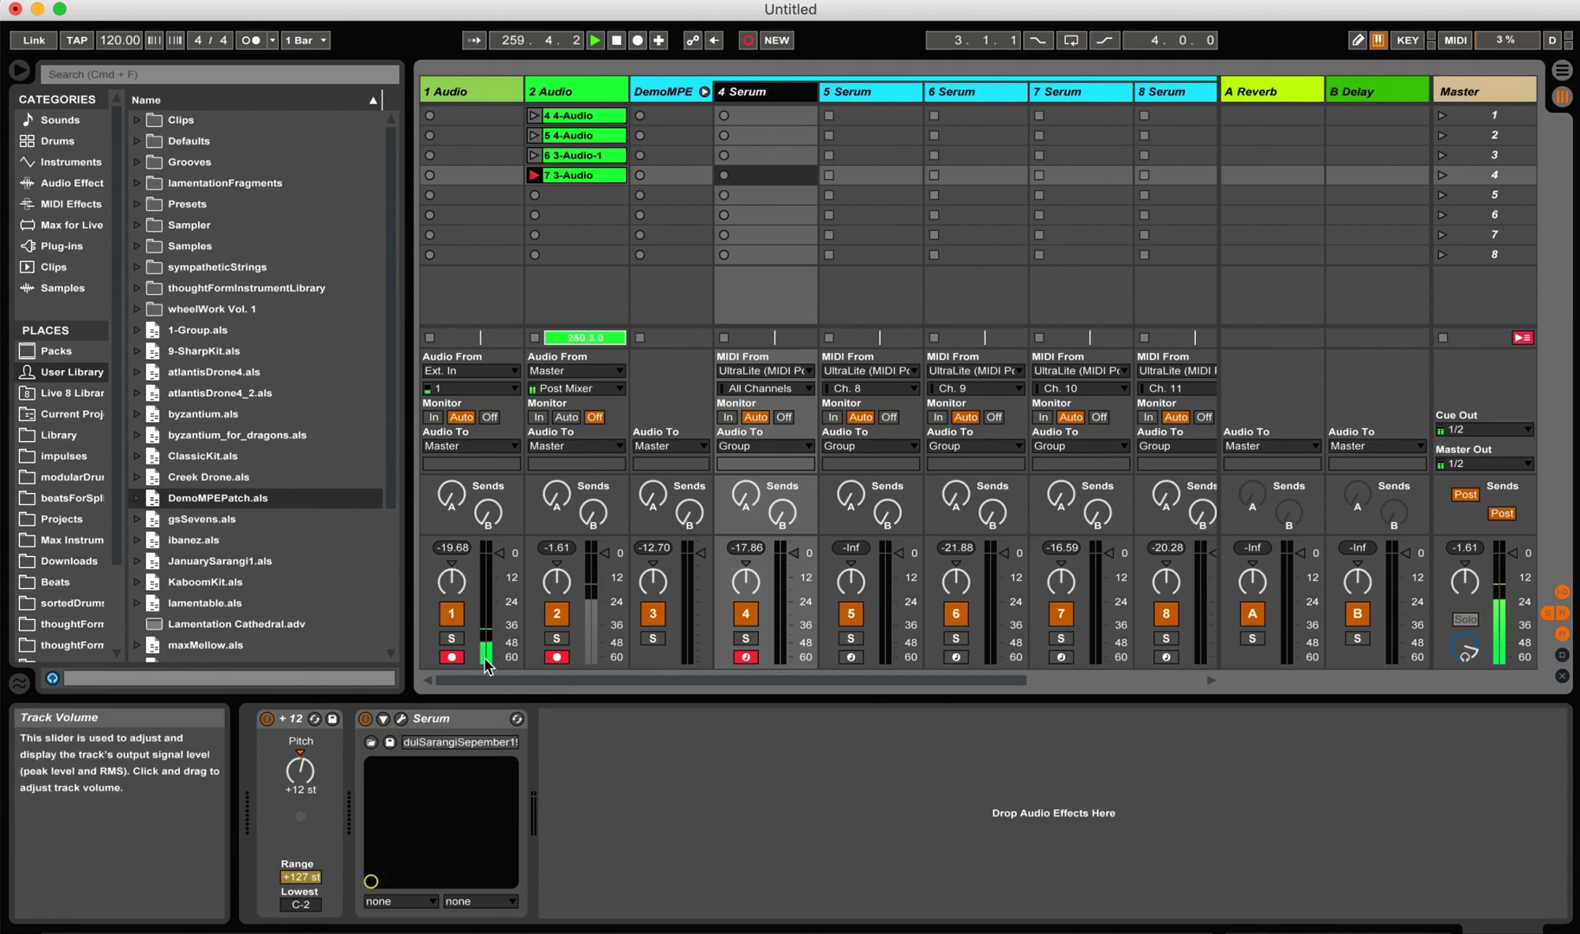
Check the Serum instrument on tracks 4 through 7.
left_click(455, 718)
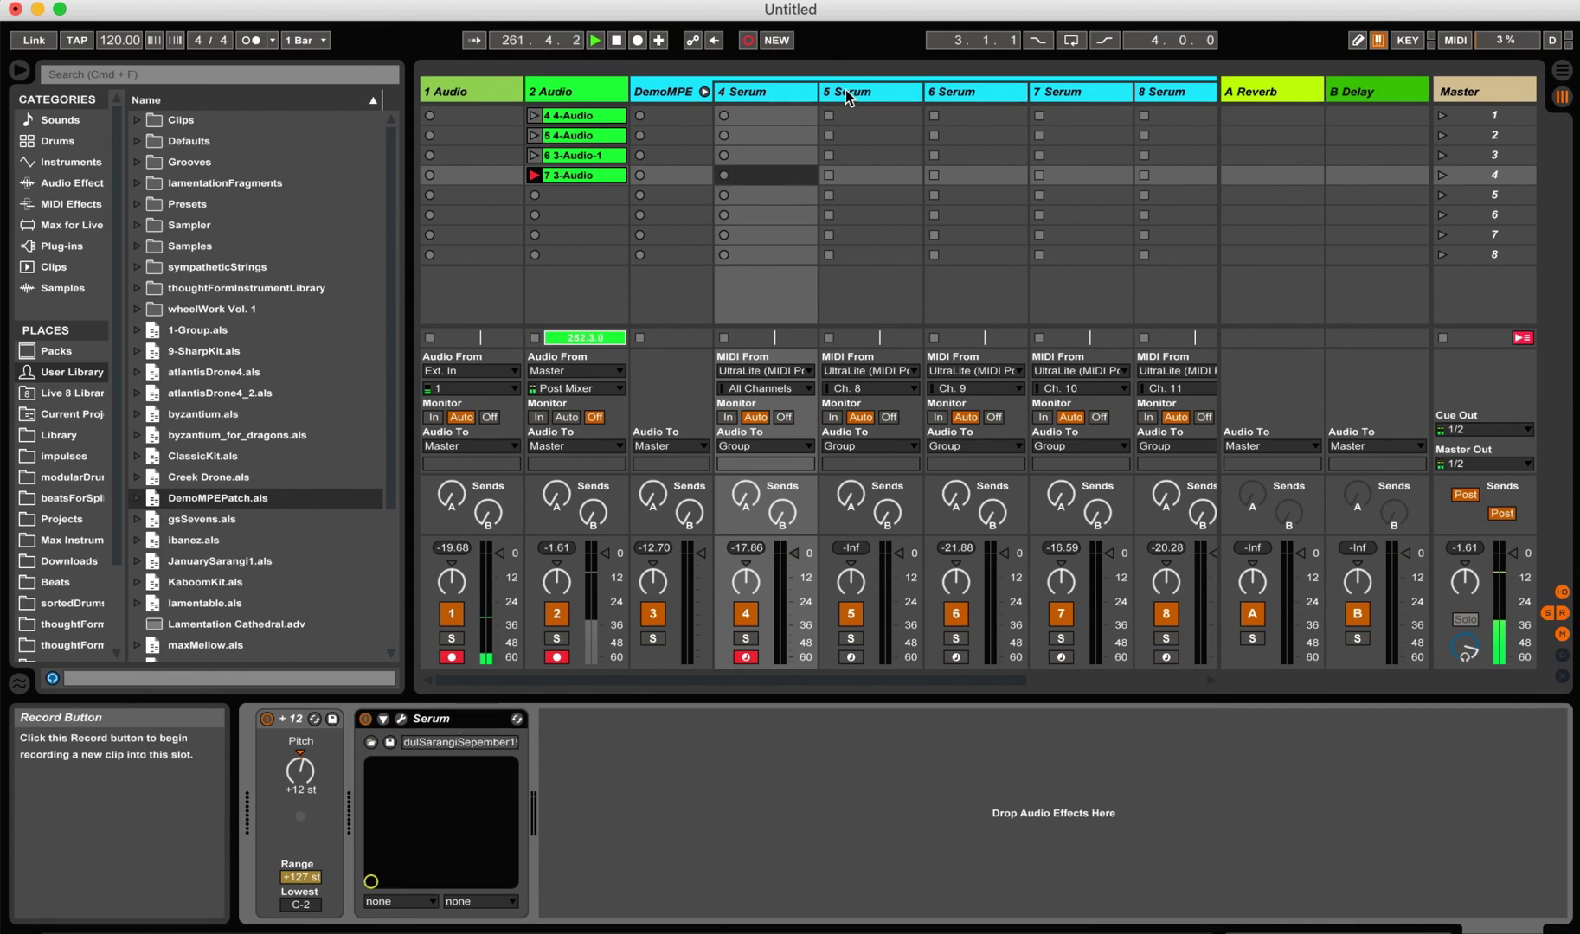
left_click(845, 90)
left_click(458, 721)
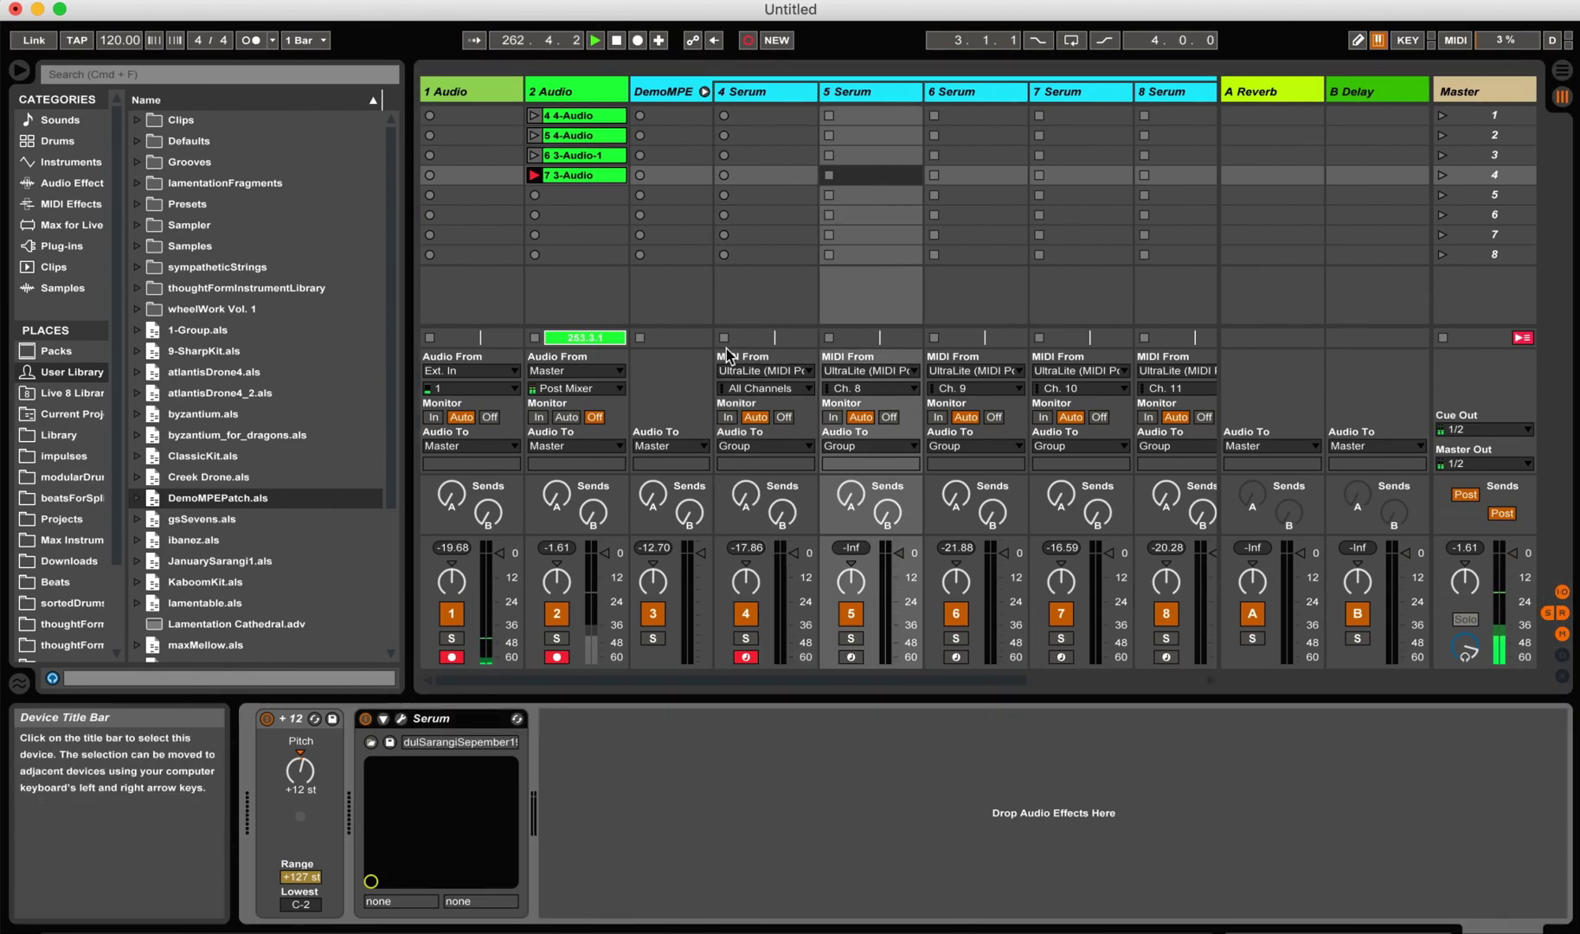
left_click(865, 92)
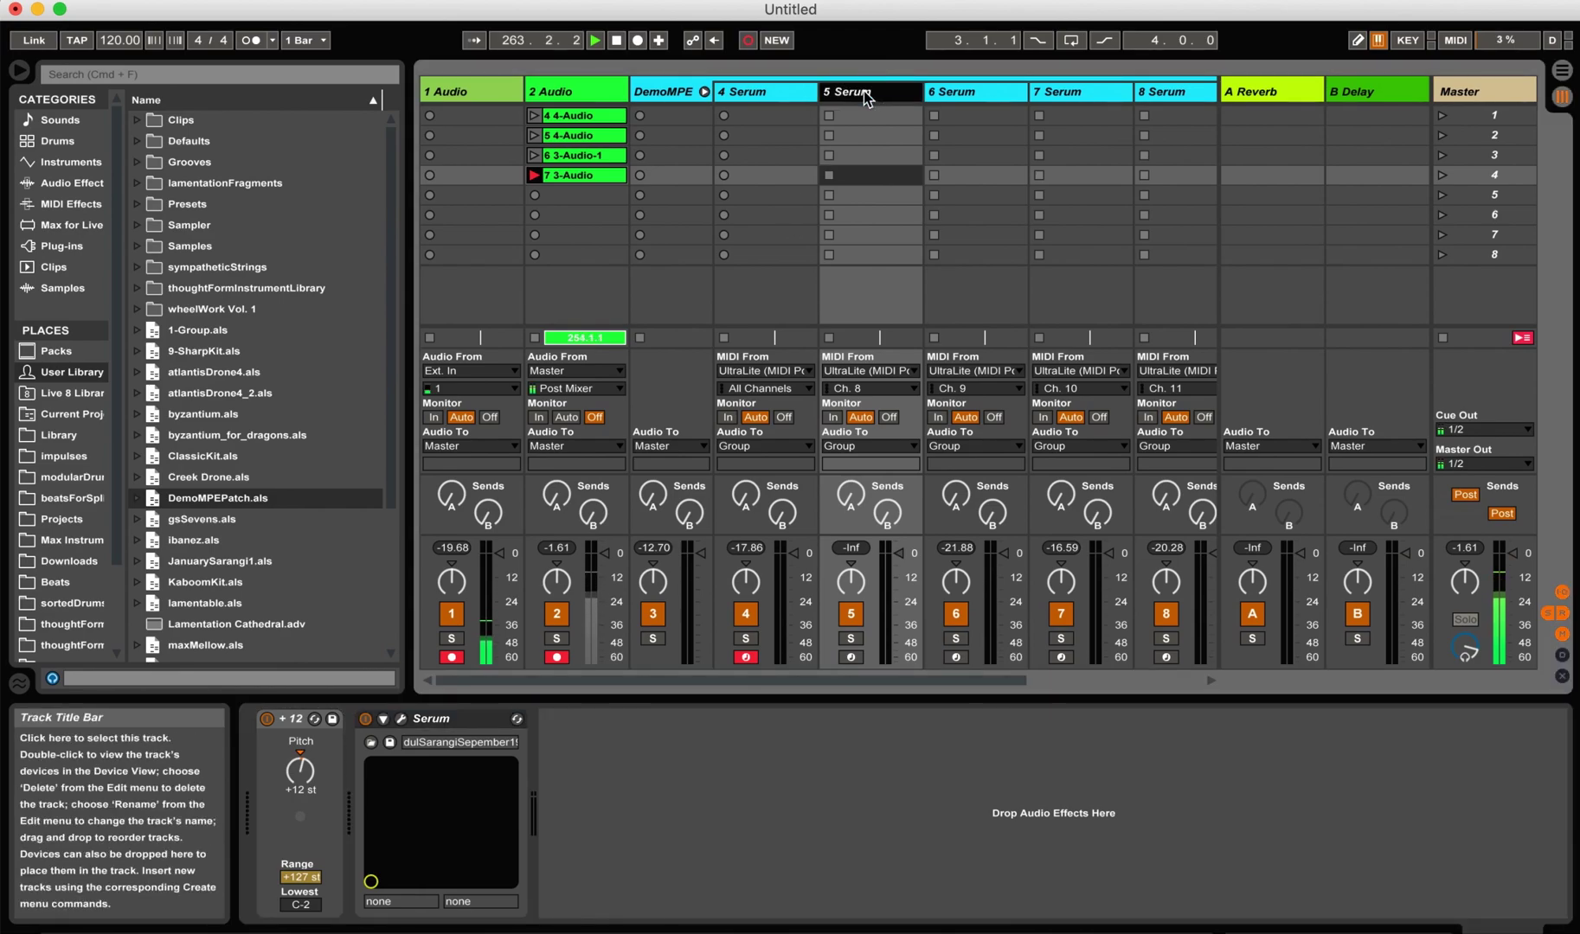
left_click(455, 715)
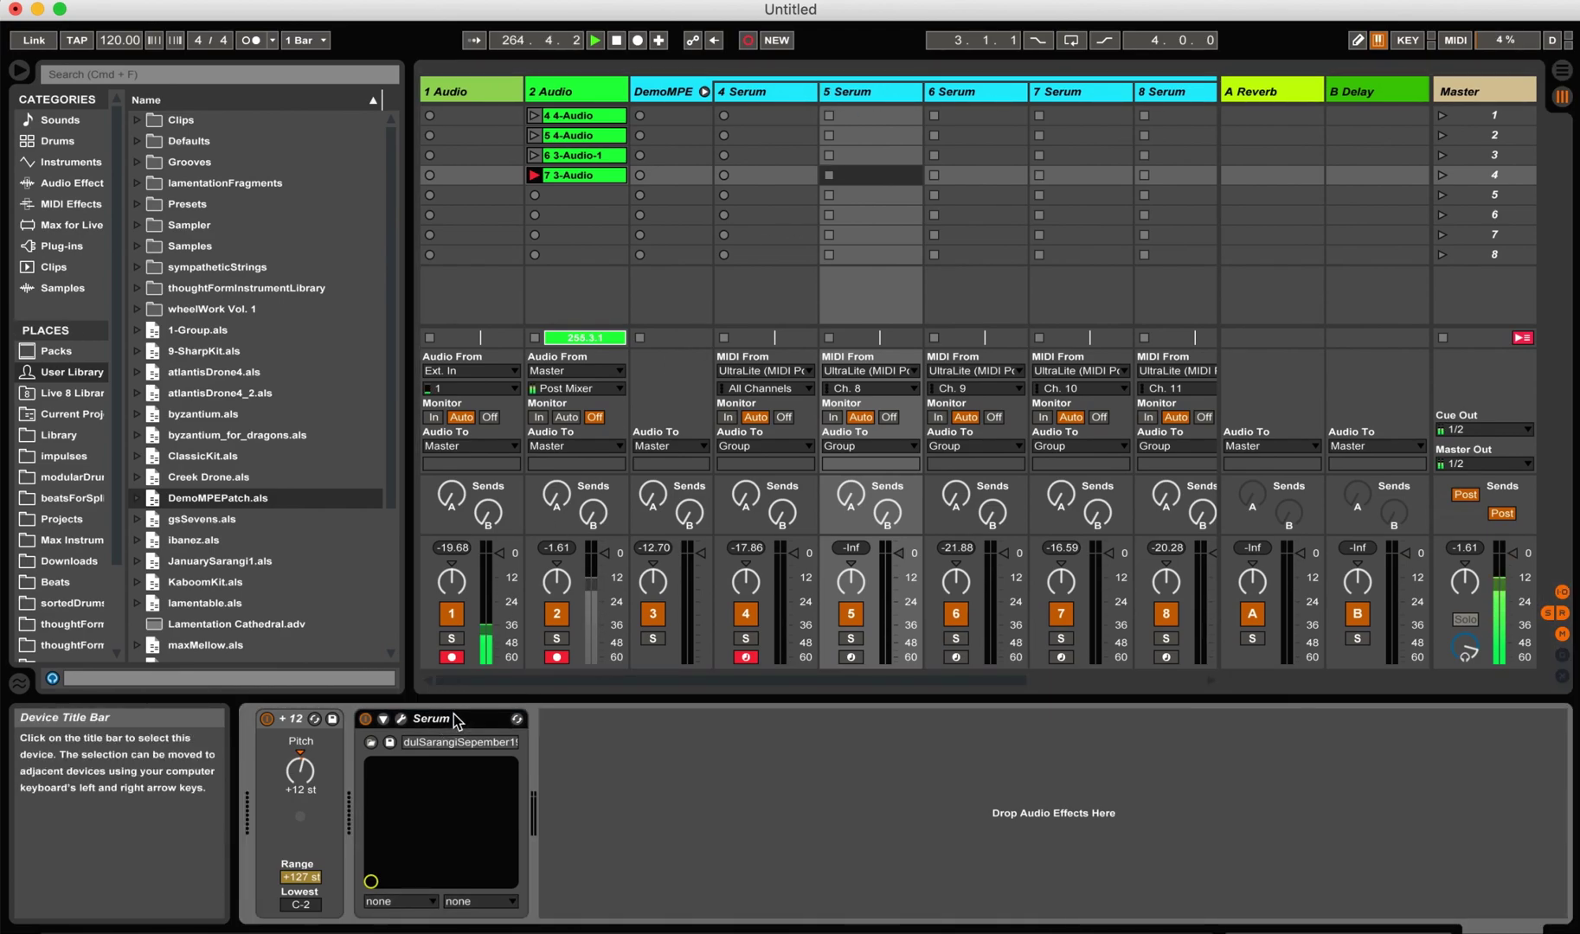
left_click(970, 92)
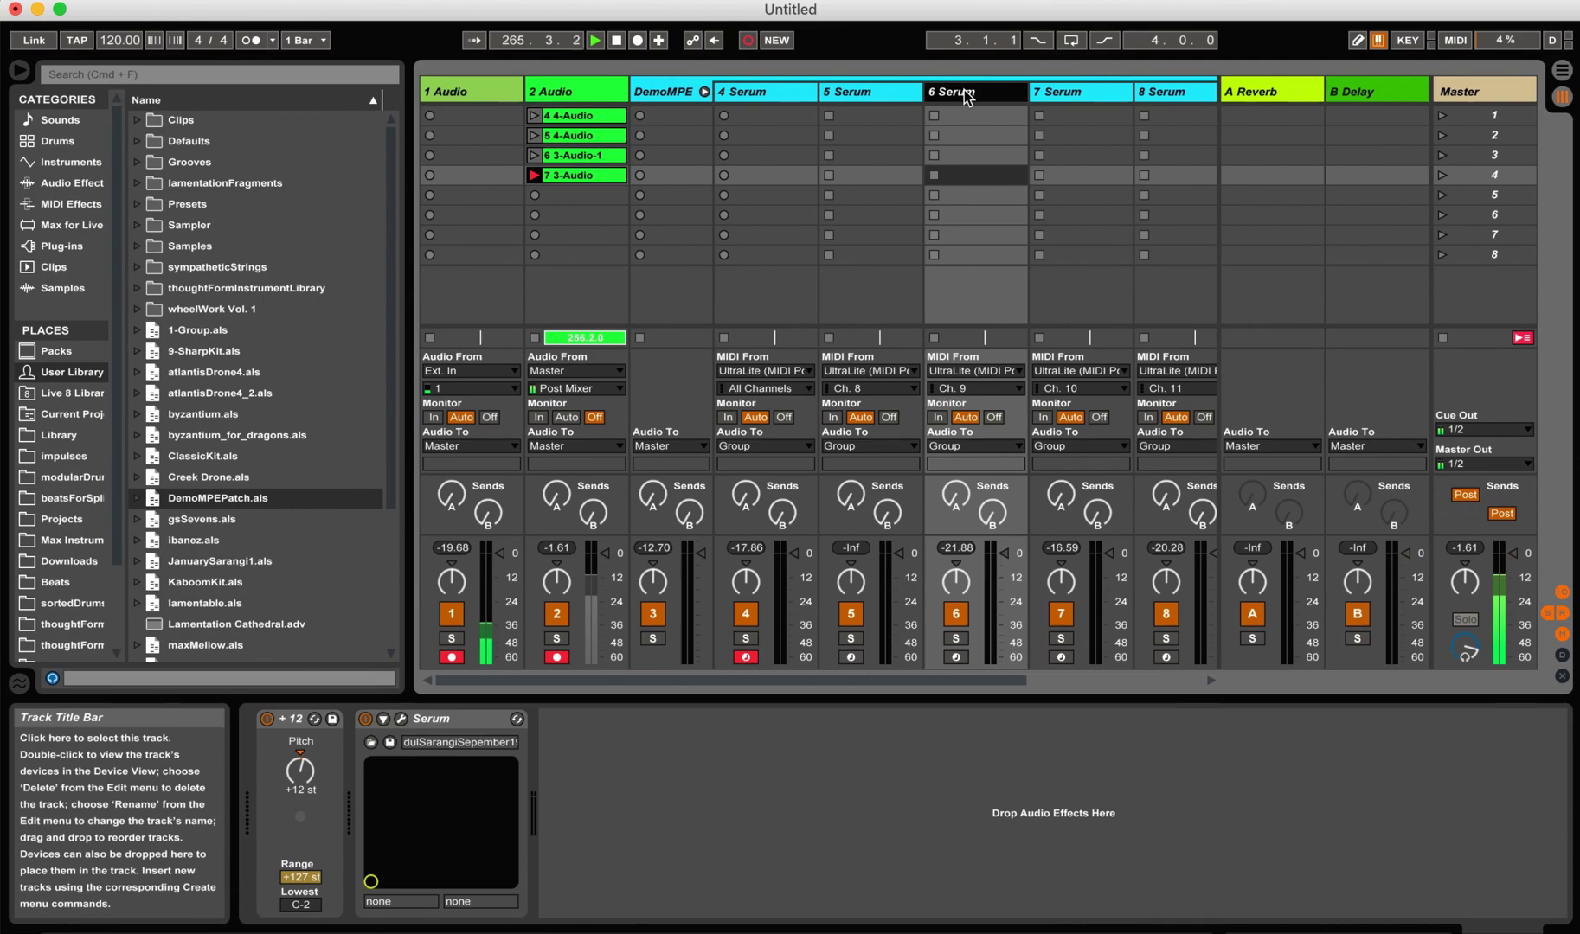
left_click(421, 751)
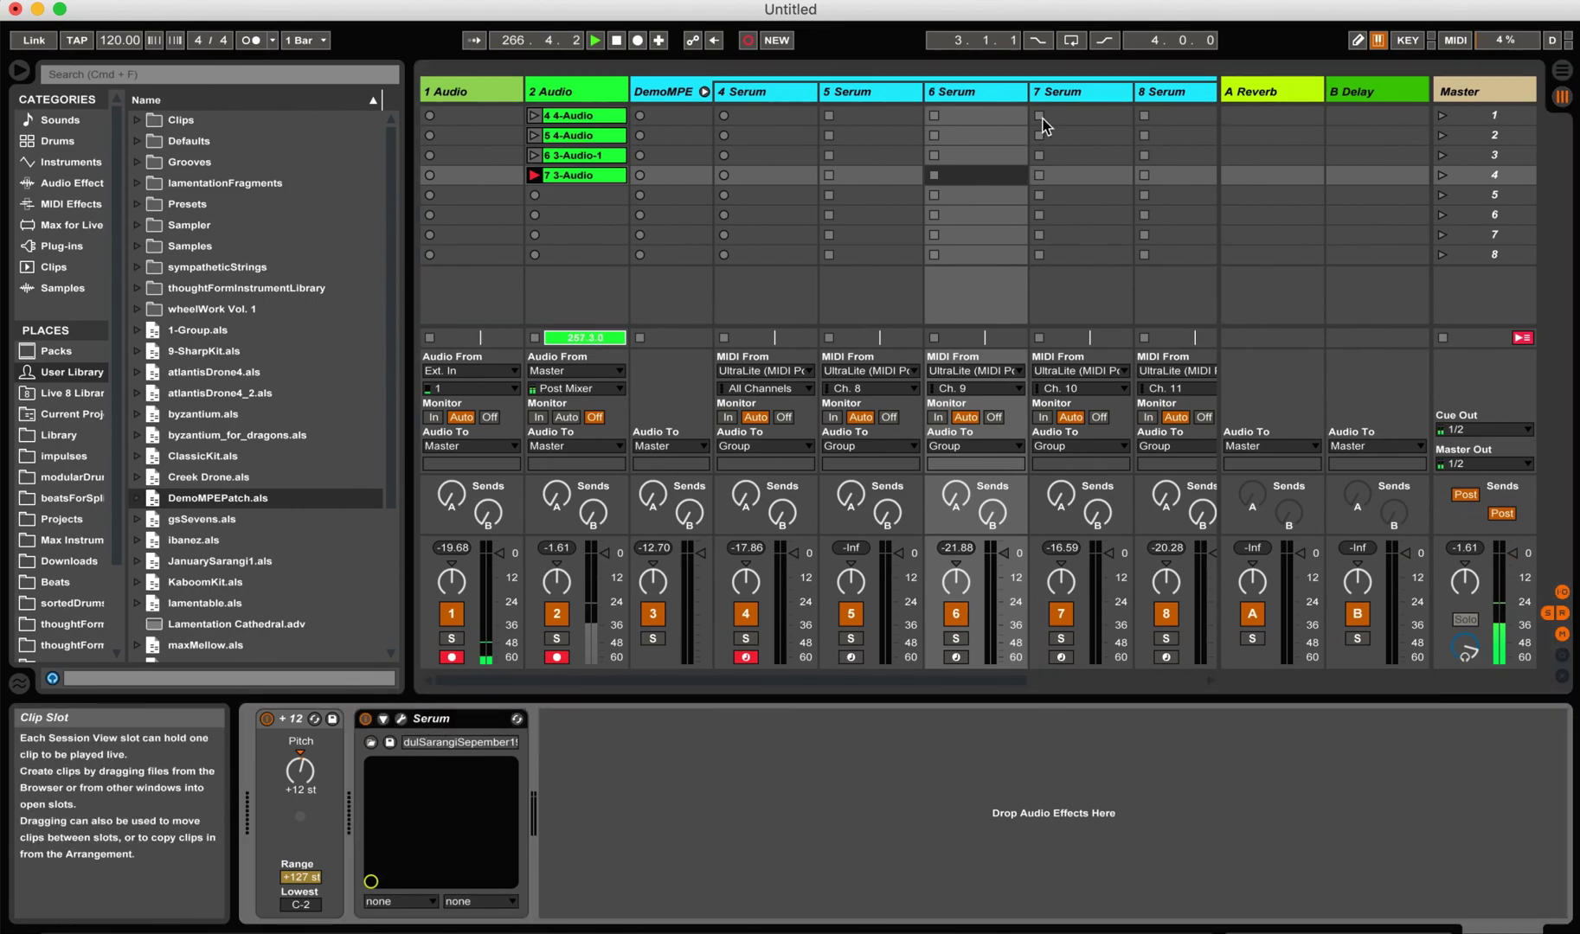
left_click(1056, 93)
left_click(459, 715)
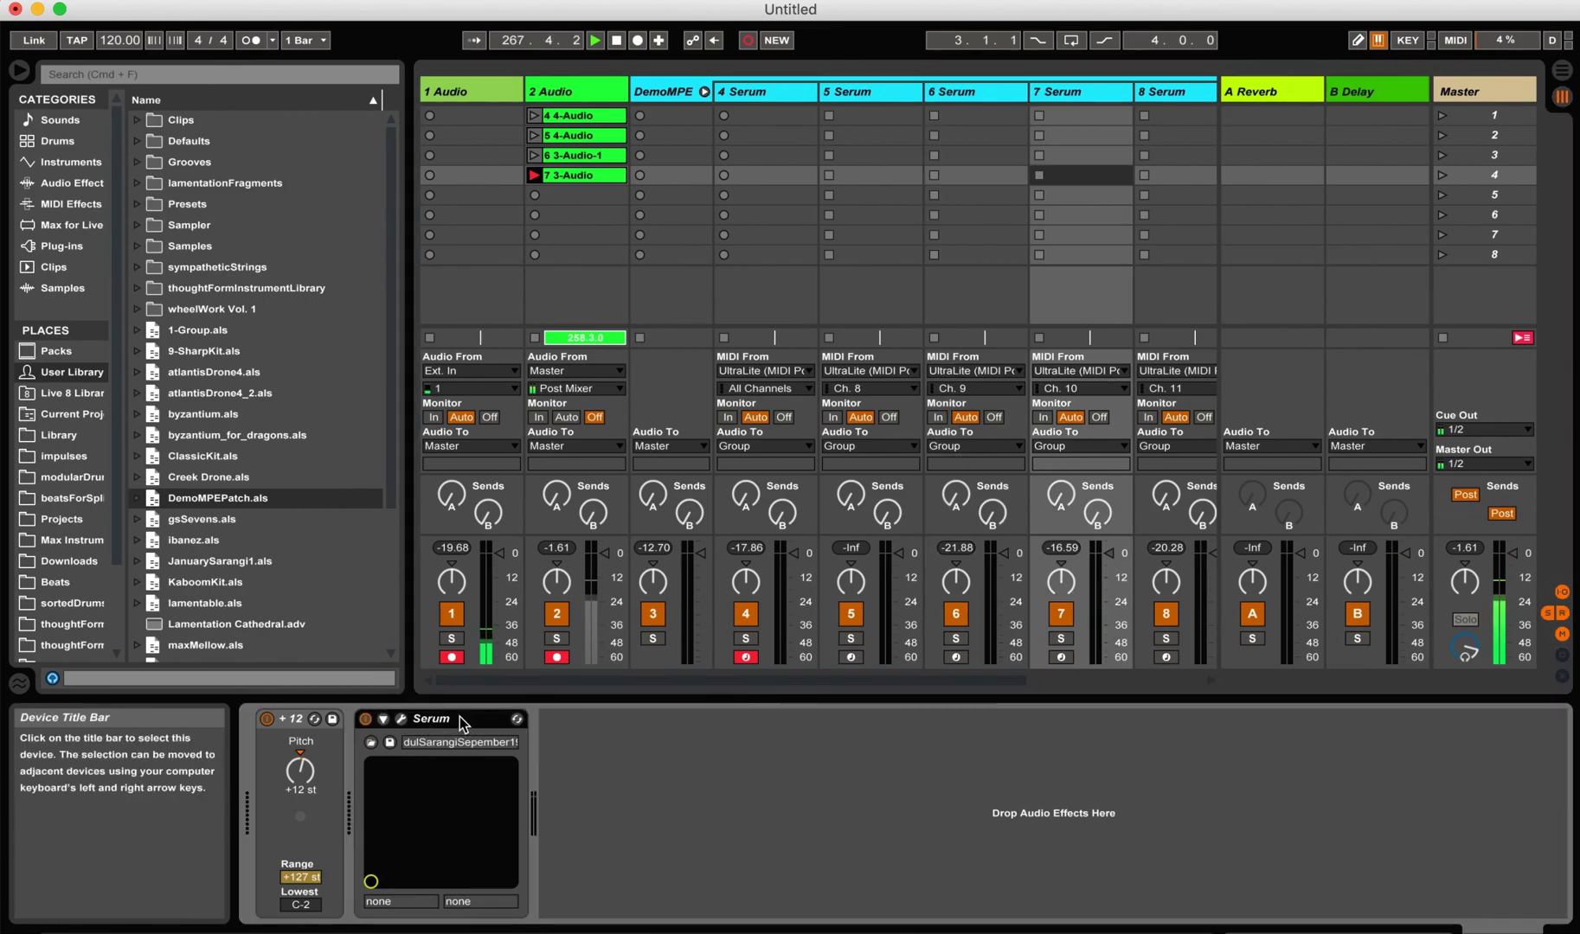
left_click_drag(453, 677, 641, 681)
Check the Serum instrument on tracks 8 through 11.
left_click(837, 93)
left_click(449, 729)
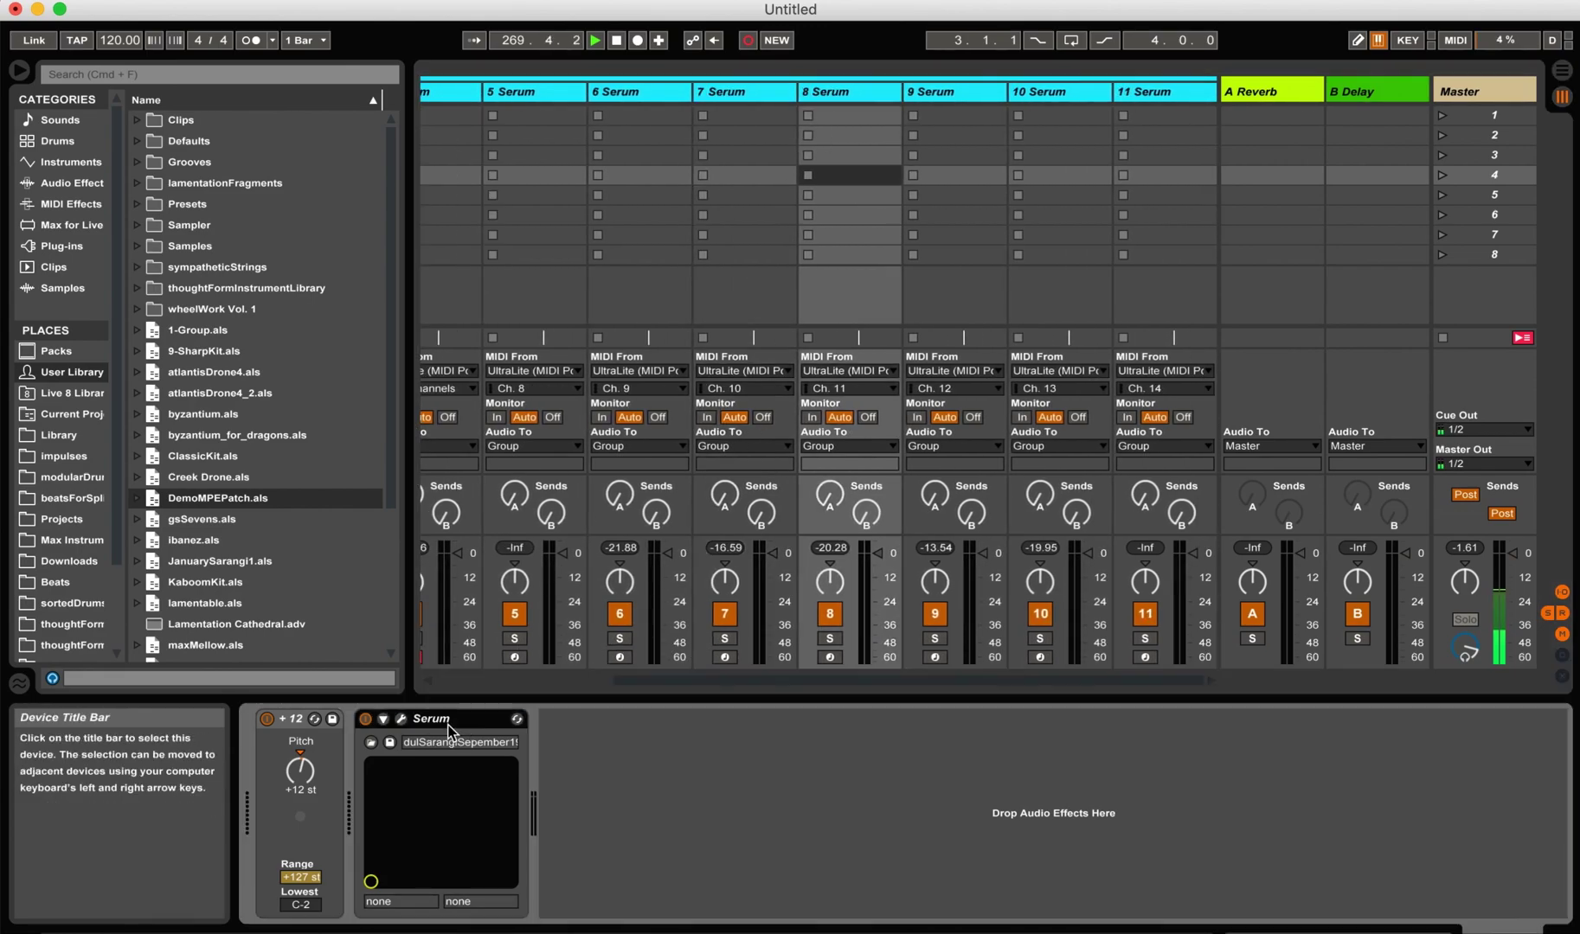
left_click(935, 91)
left_click(458, 731)
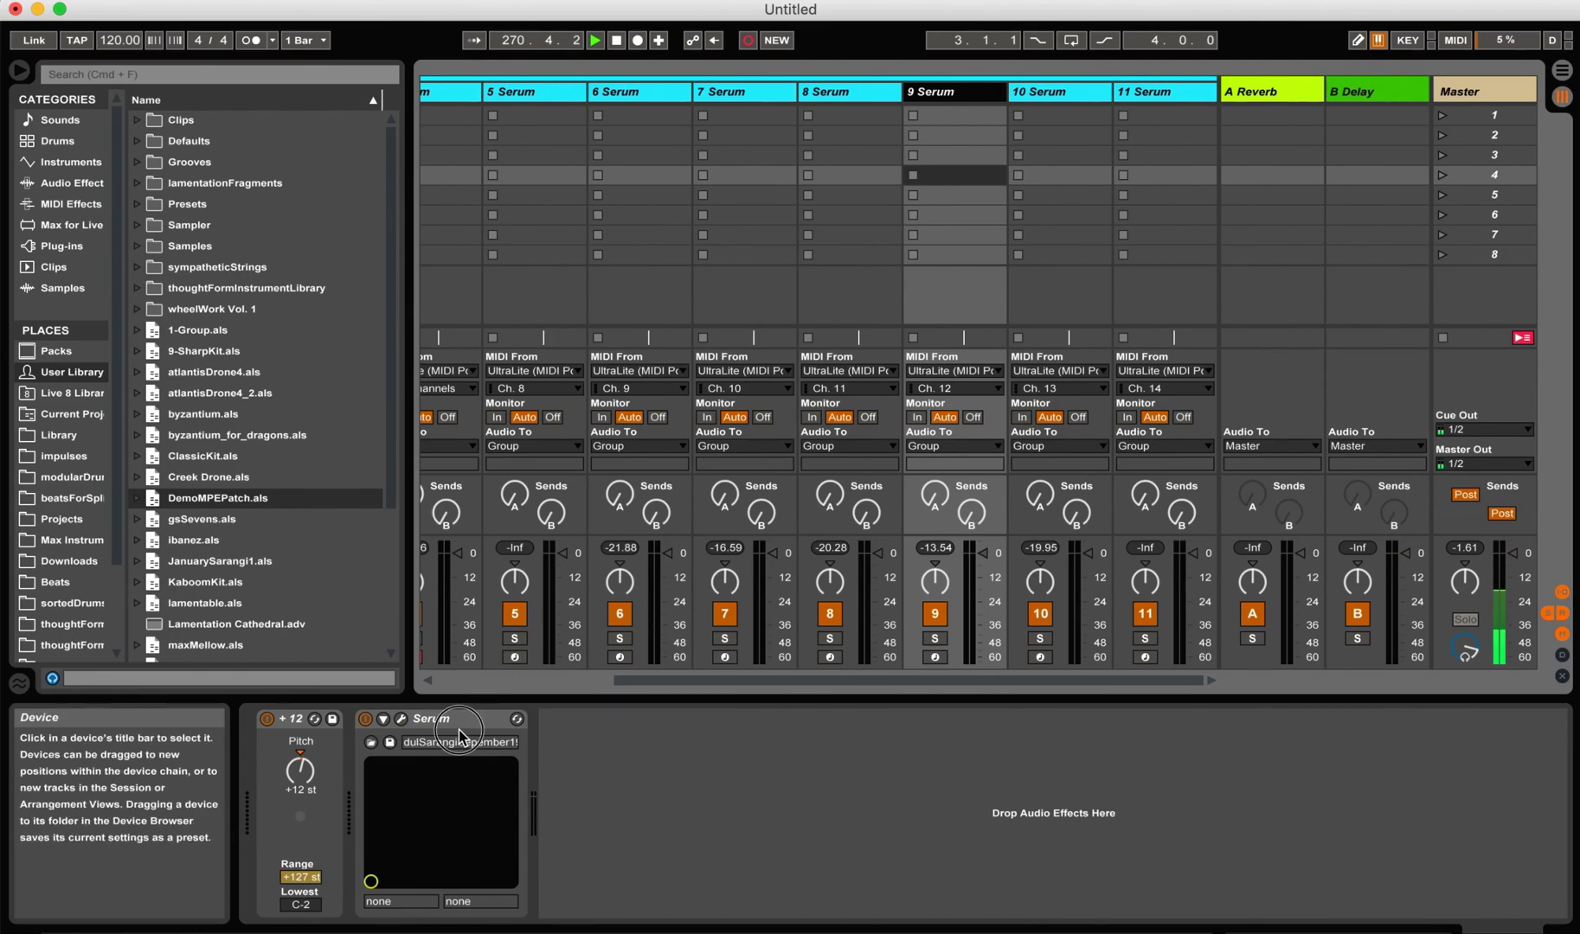
left_click(455, 719)
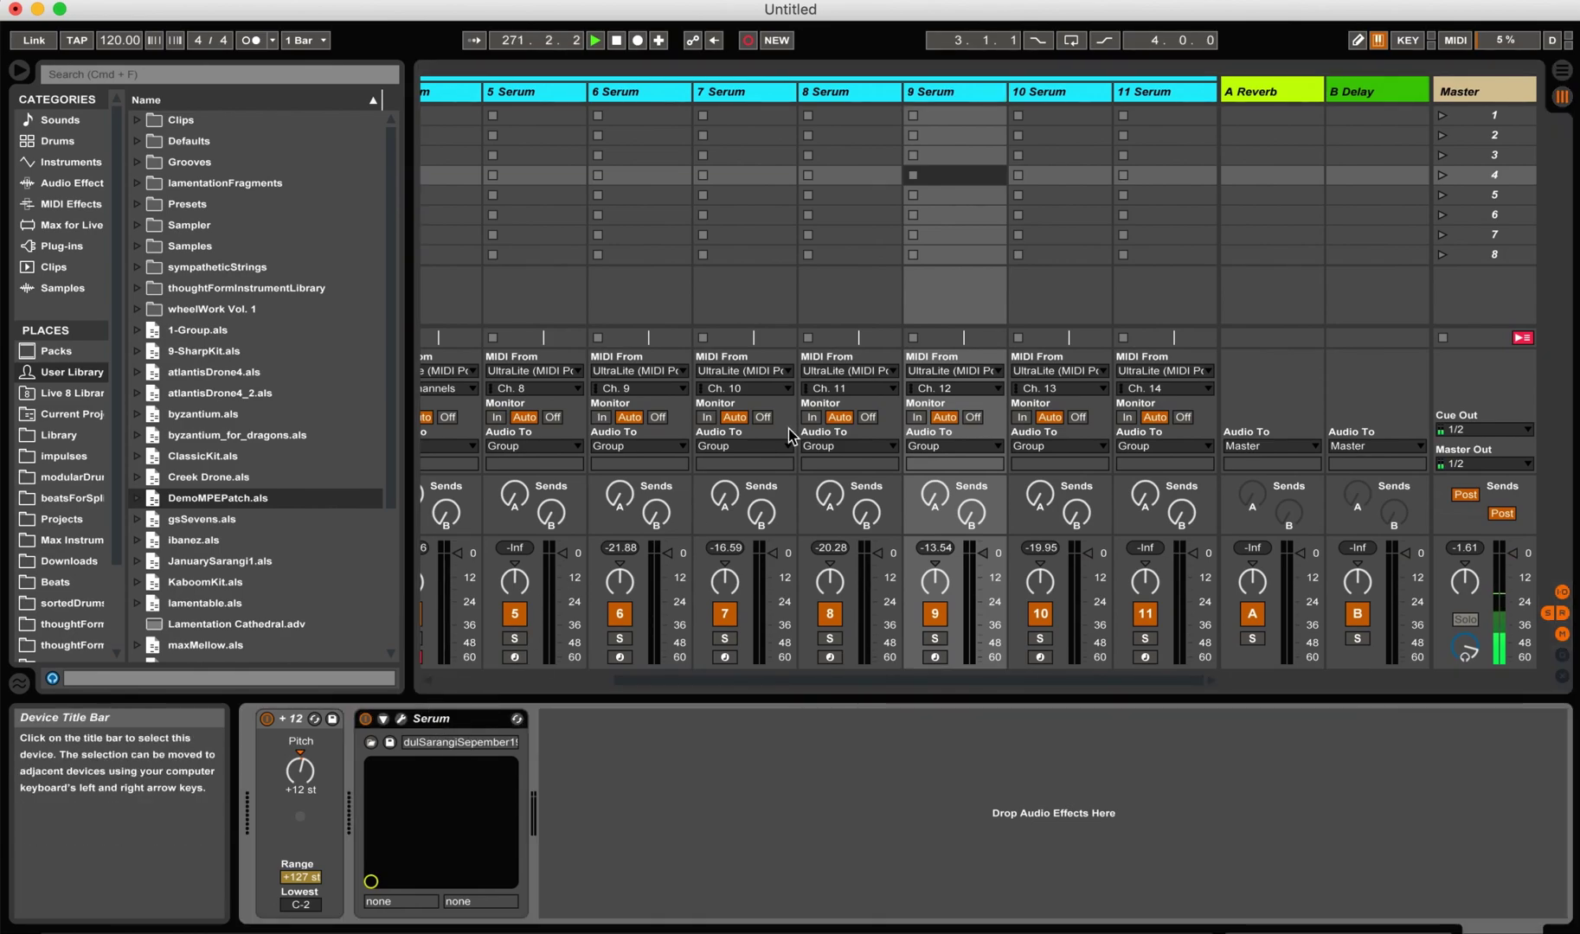
left_click(1036, 91)
left_click(466, 731)
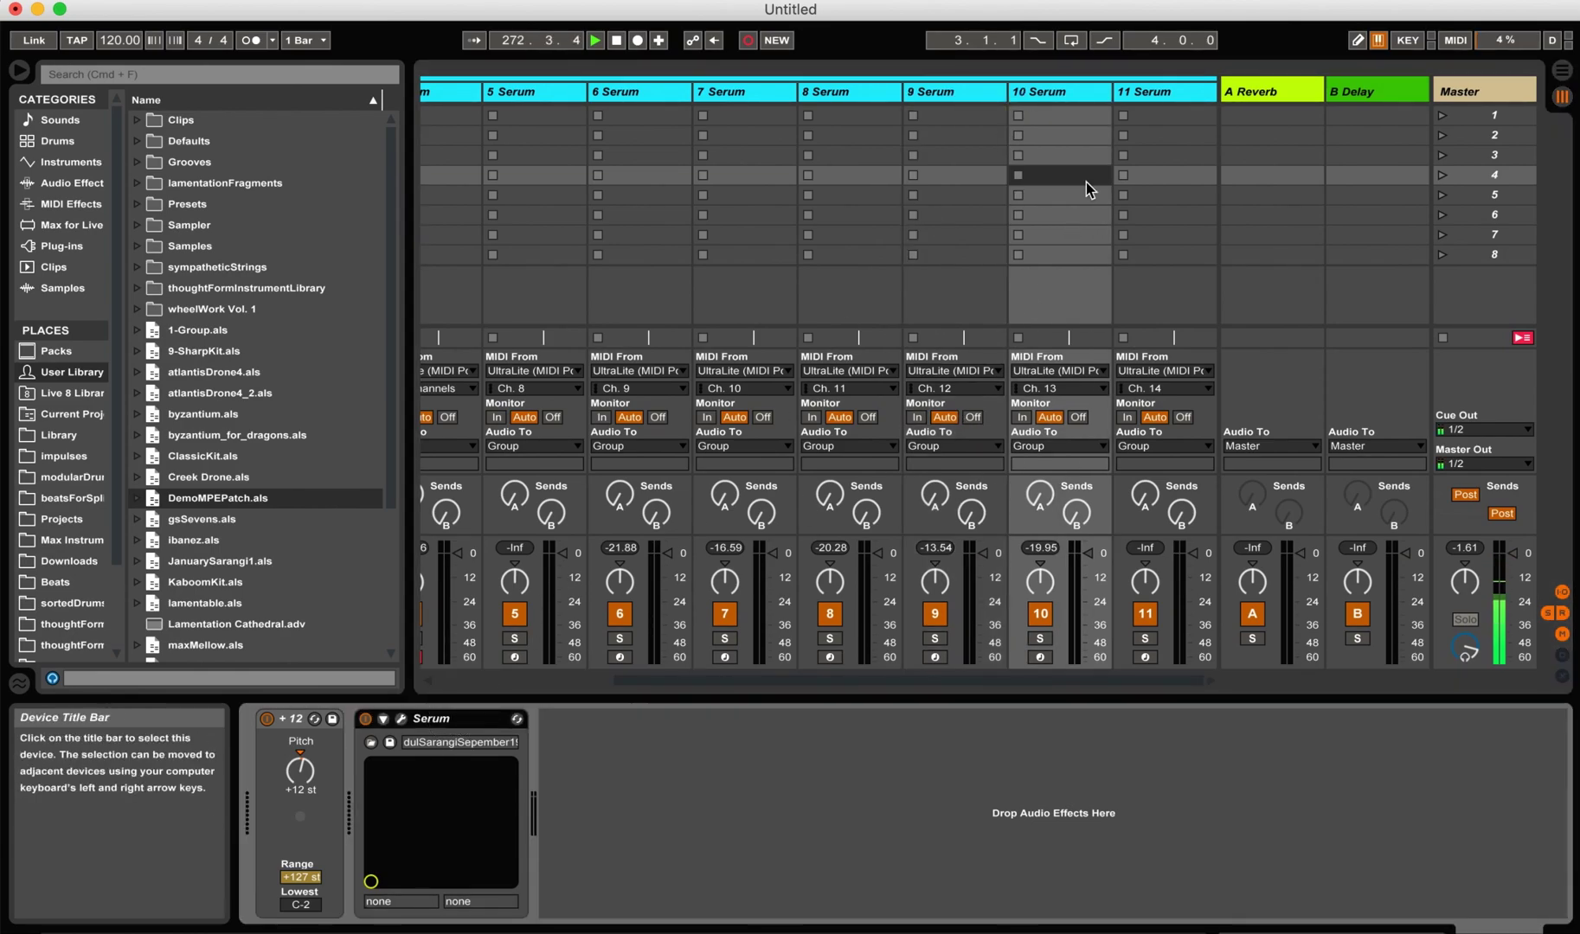
left_click(1144, 91)
left_click(456, 723)
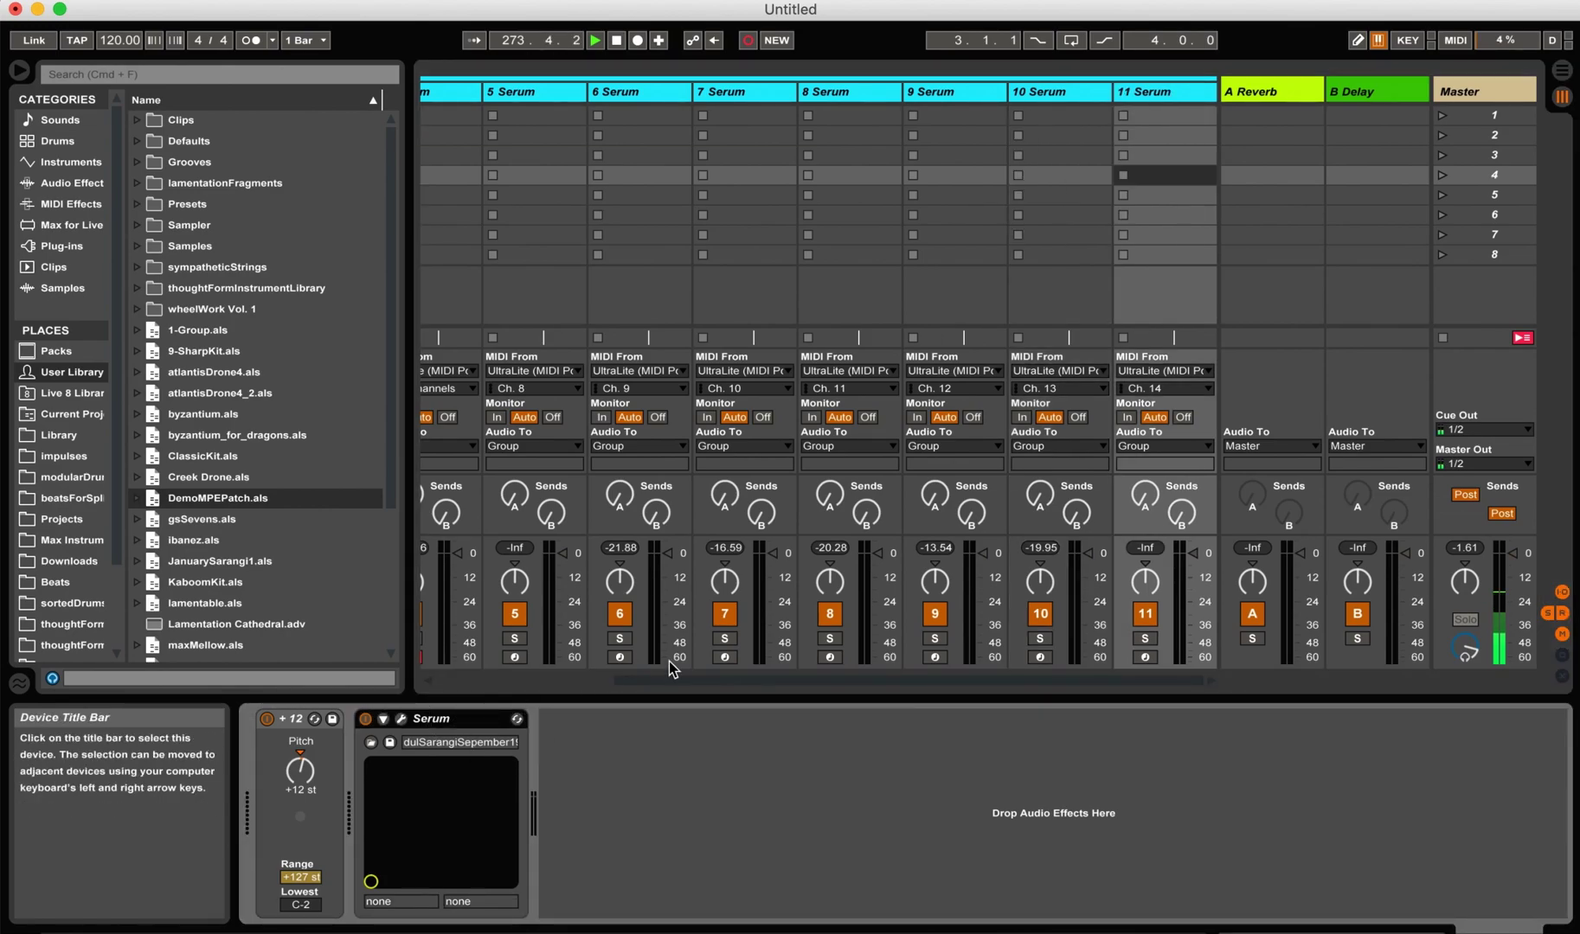
left_click_drag(683, 677, 608, 688)
Record-arm Serum tracks 5, 6, 7, 8, 9 and 10.
left_click(661, 656)
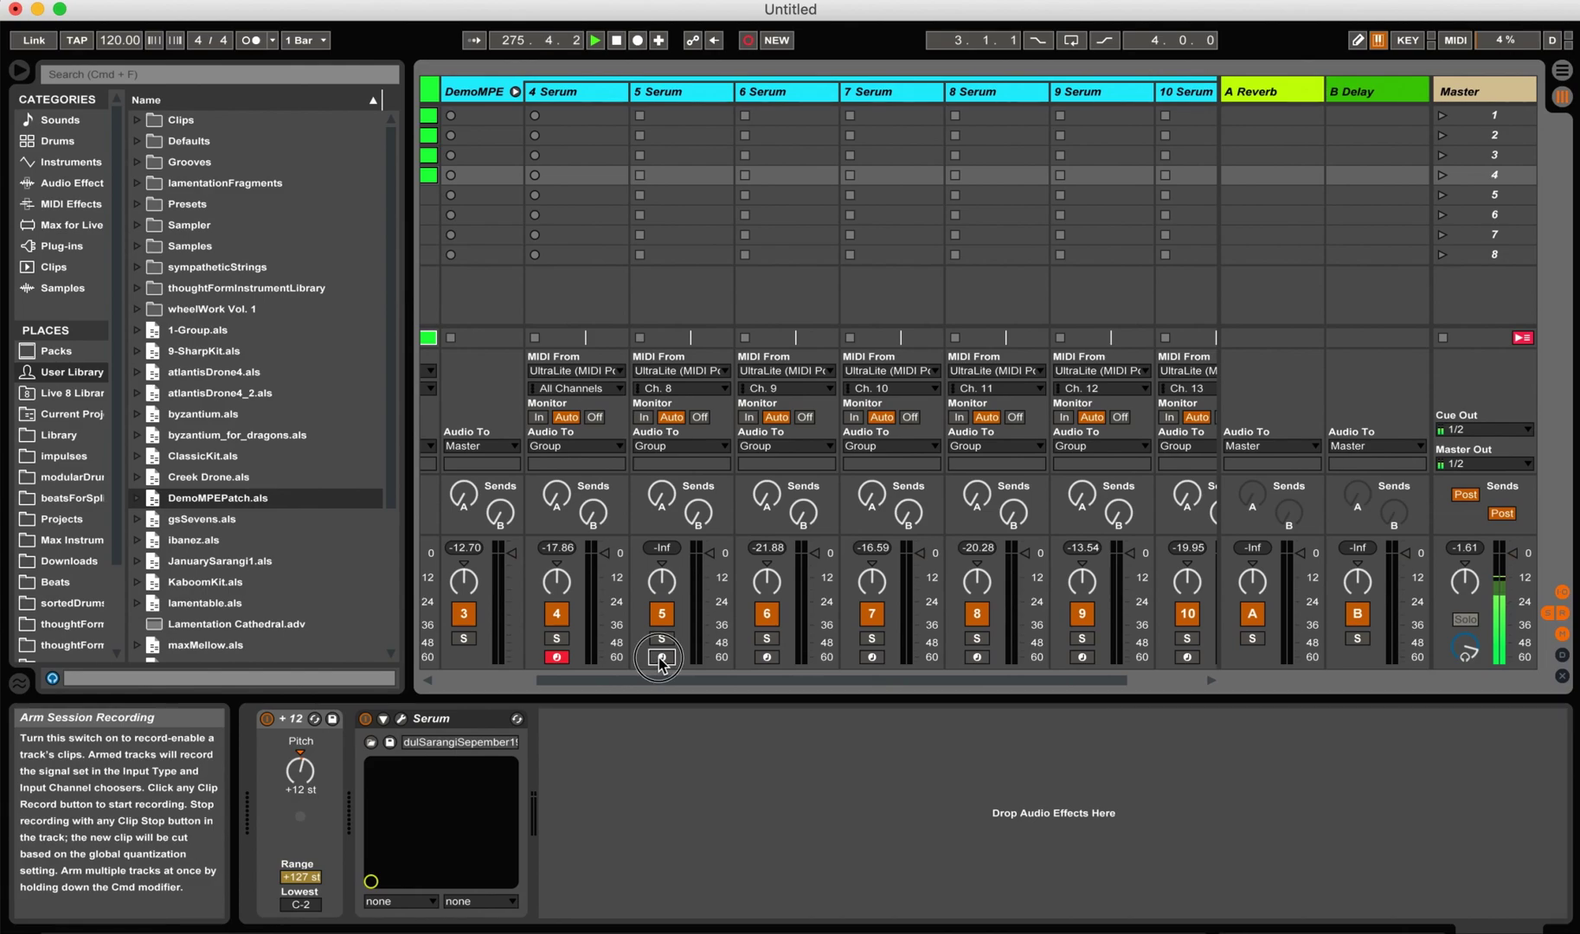
left_click(767, 658)
left_click(872, 658)
left_click(977, 658)
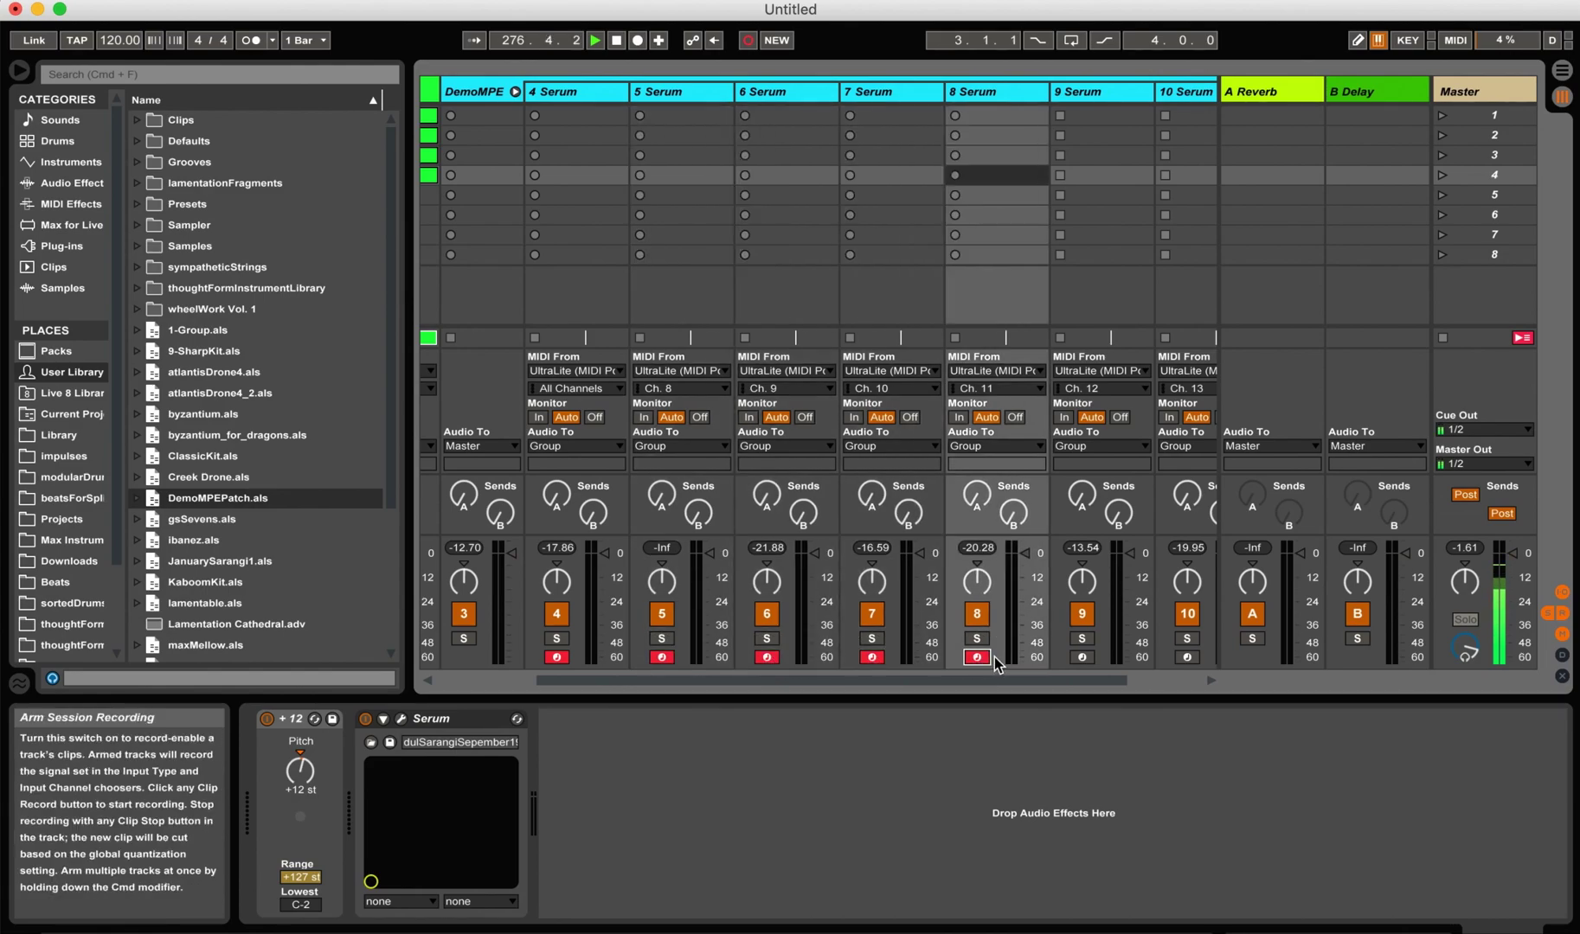
left_click(1081, 657)
left_click(1186, 656)
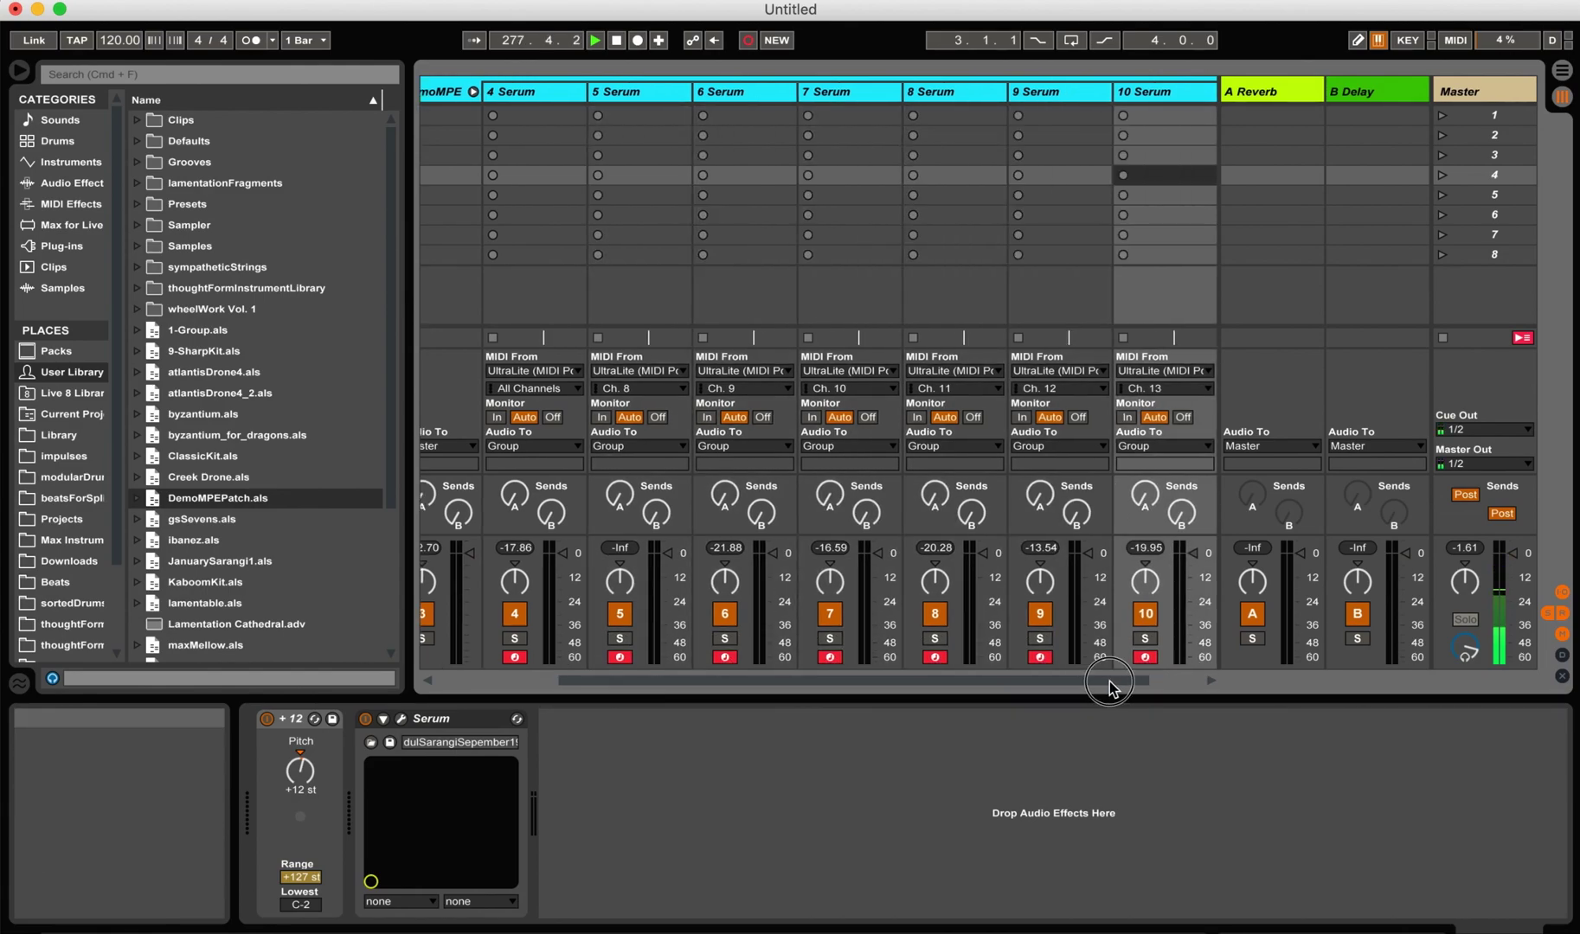
left_click_drag(1114, 688, 953, 688)
Arm 11 Serum and switch track 4's MIDI From channel to Ch. 7.
left_click(1145, 656)
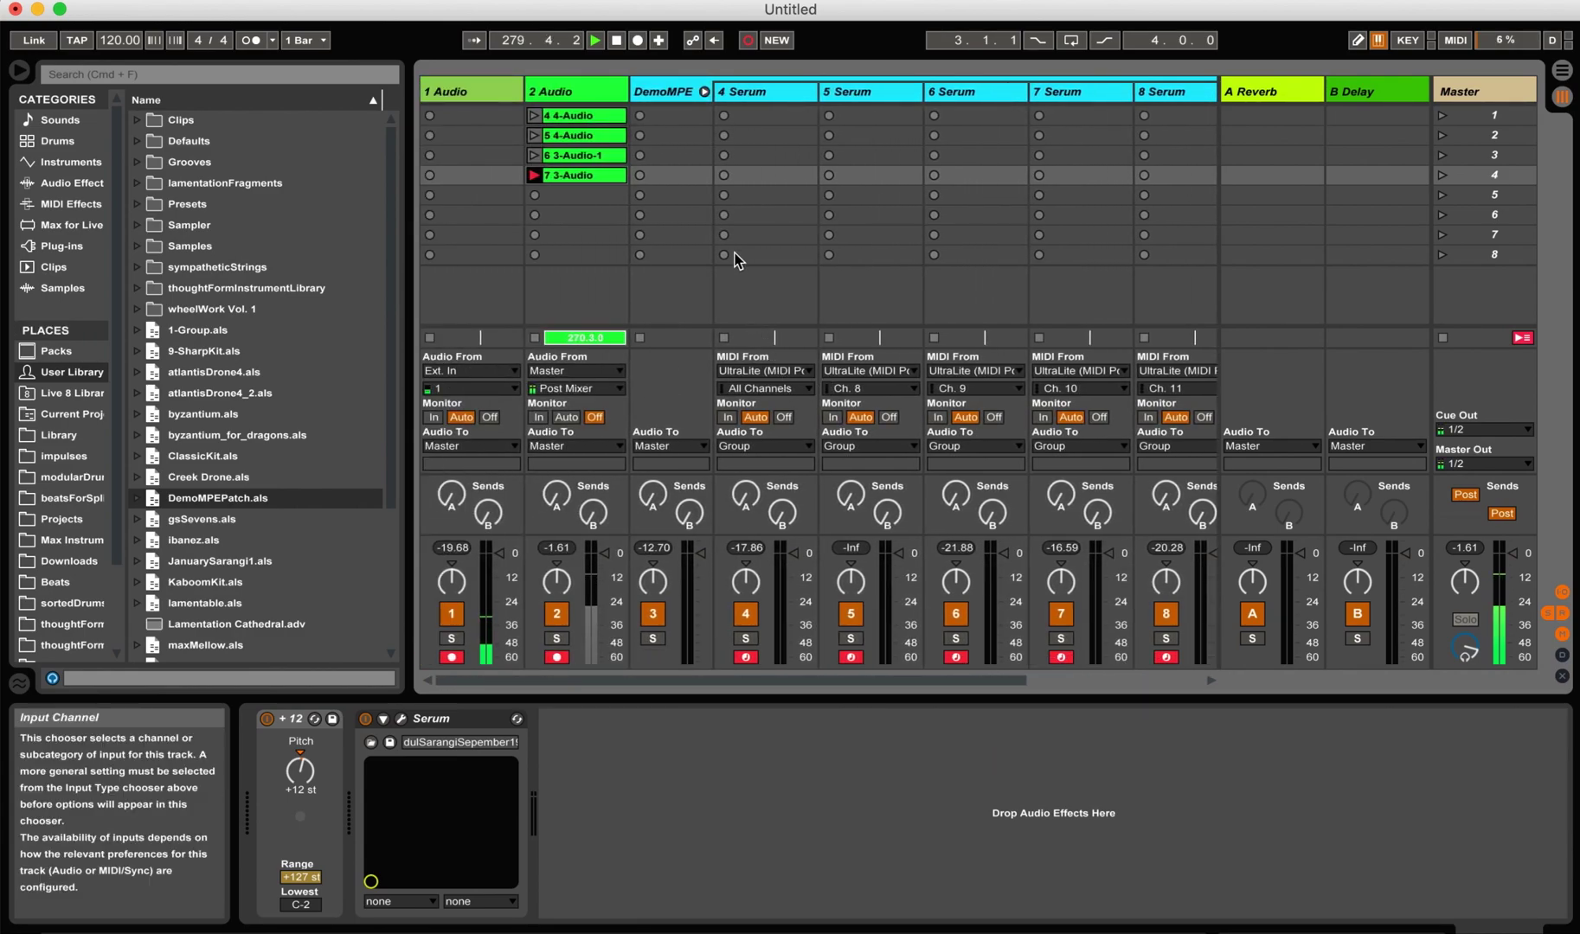
left_click(756, 391)
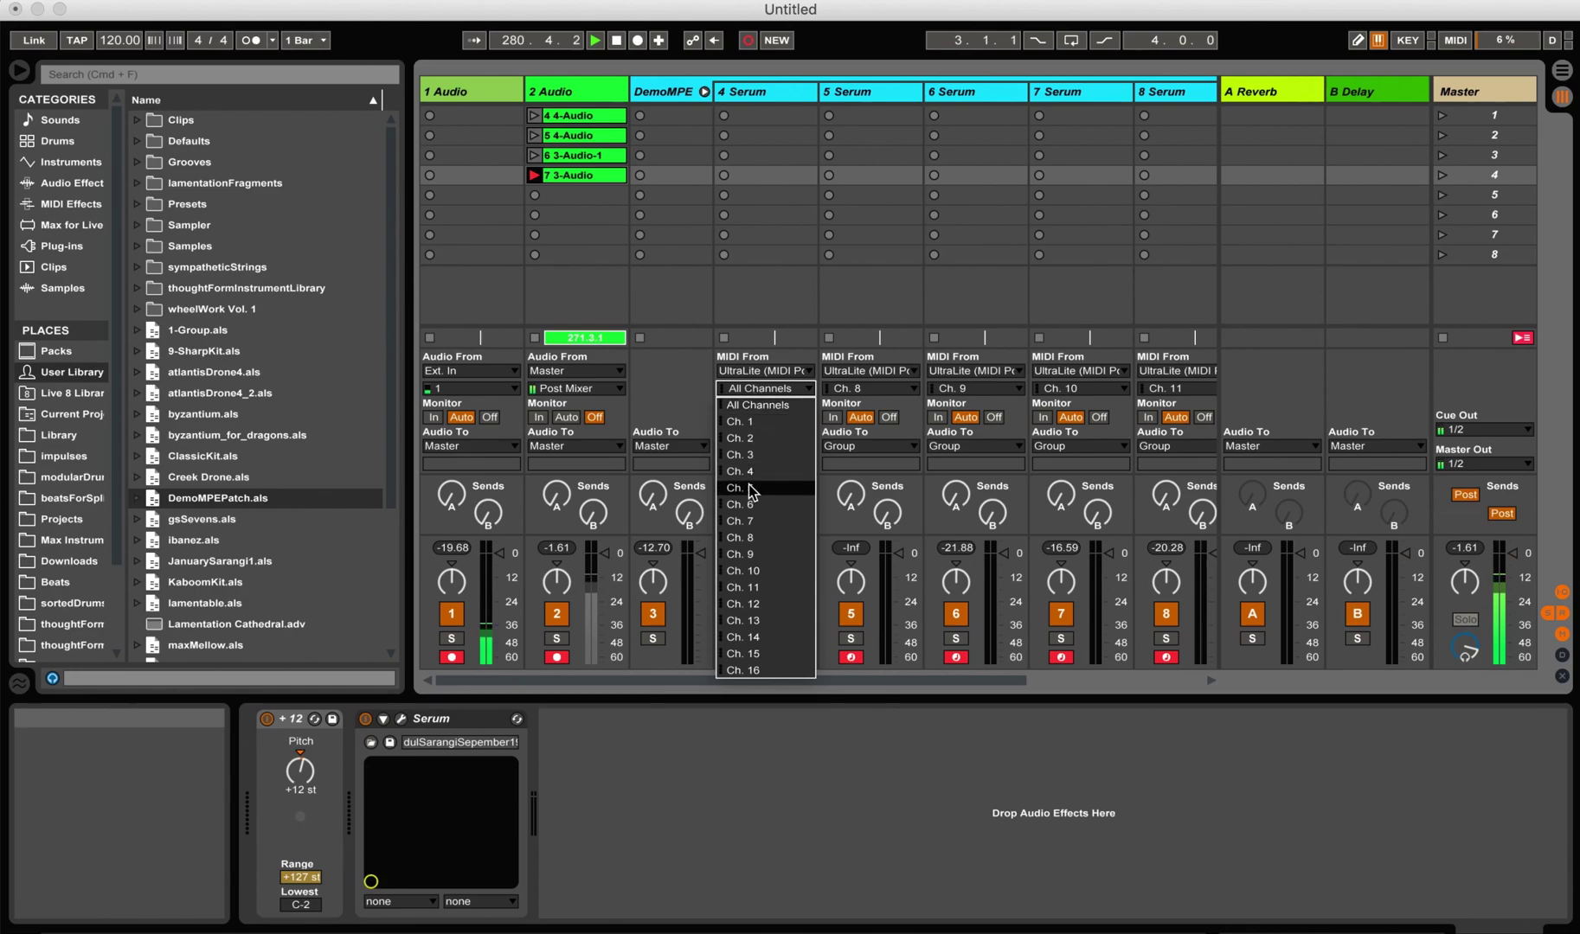
left_click(745, 523)
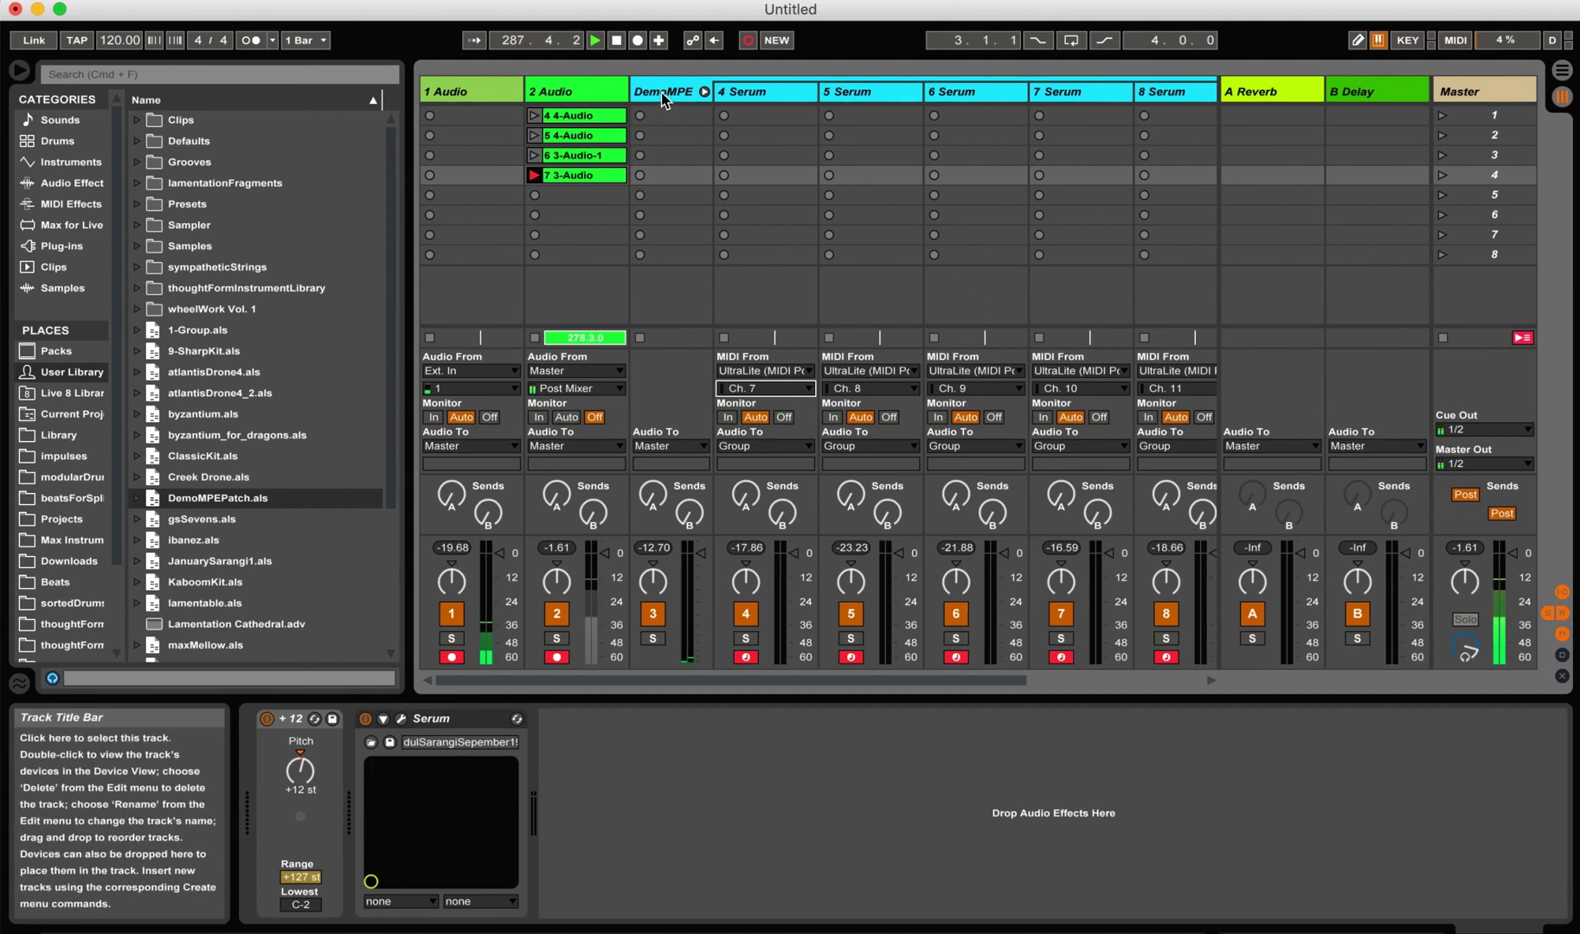
Drag the DemoMPE group into the User Library, keeping DemoMPEPatch.als and confirming the overwrite.
left_click_drag(662, 94, 569, 336)
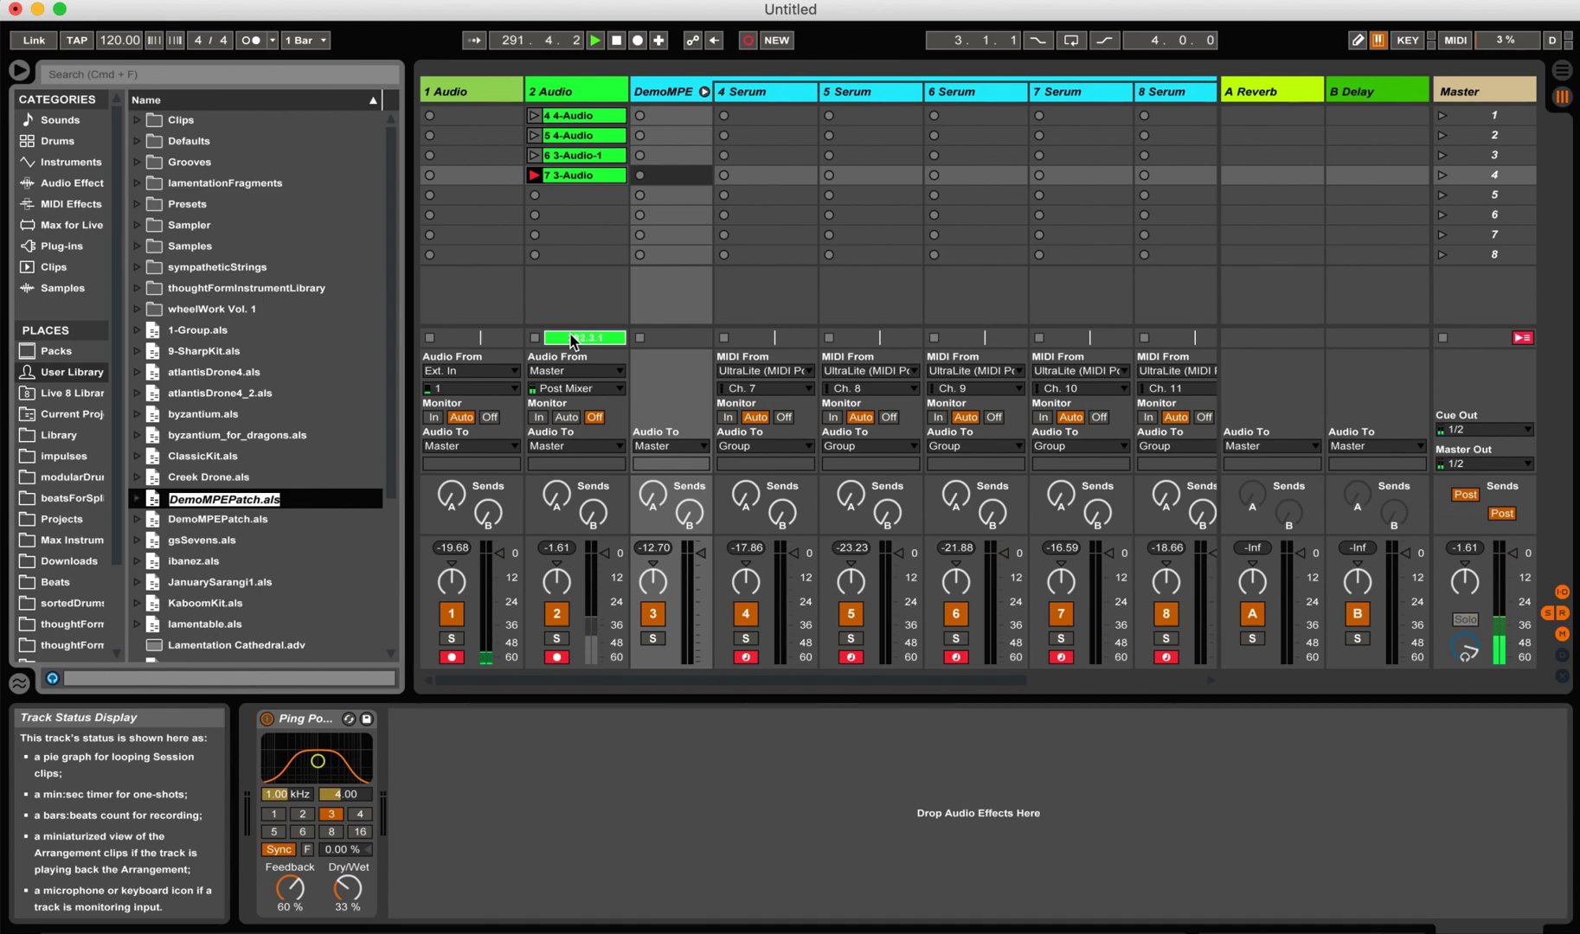
key("Return")
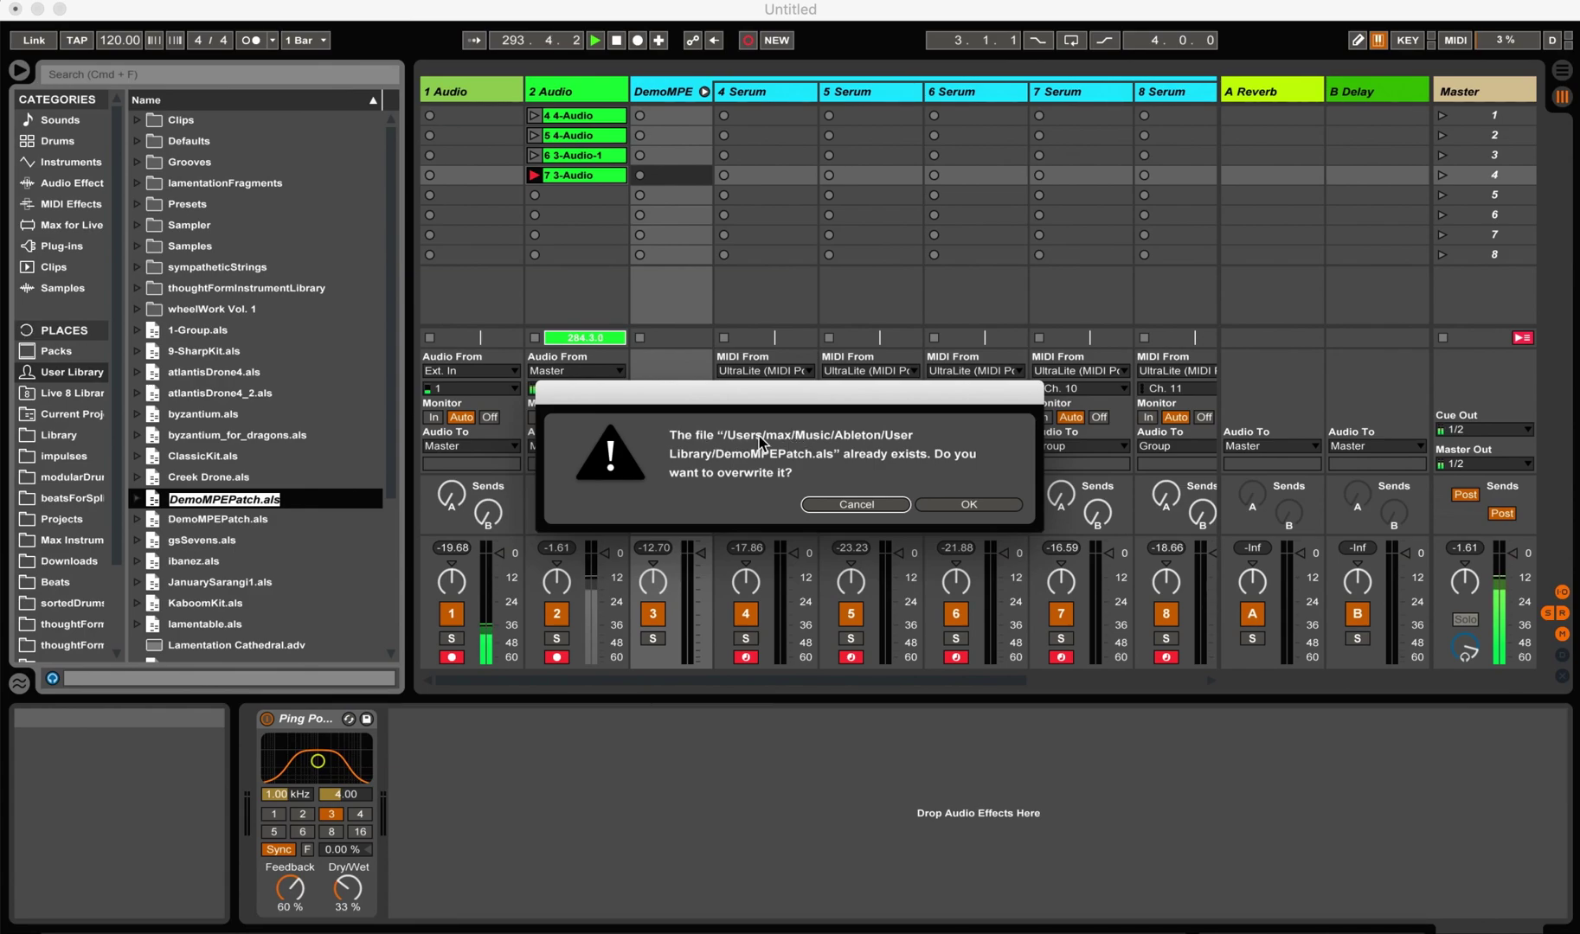
left_click(969, 503)
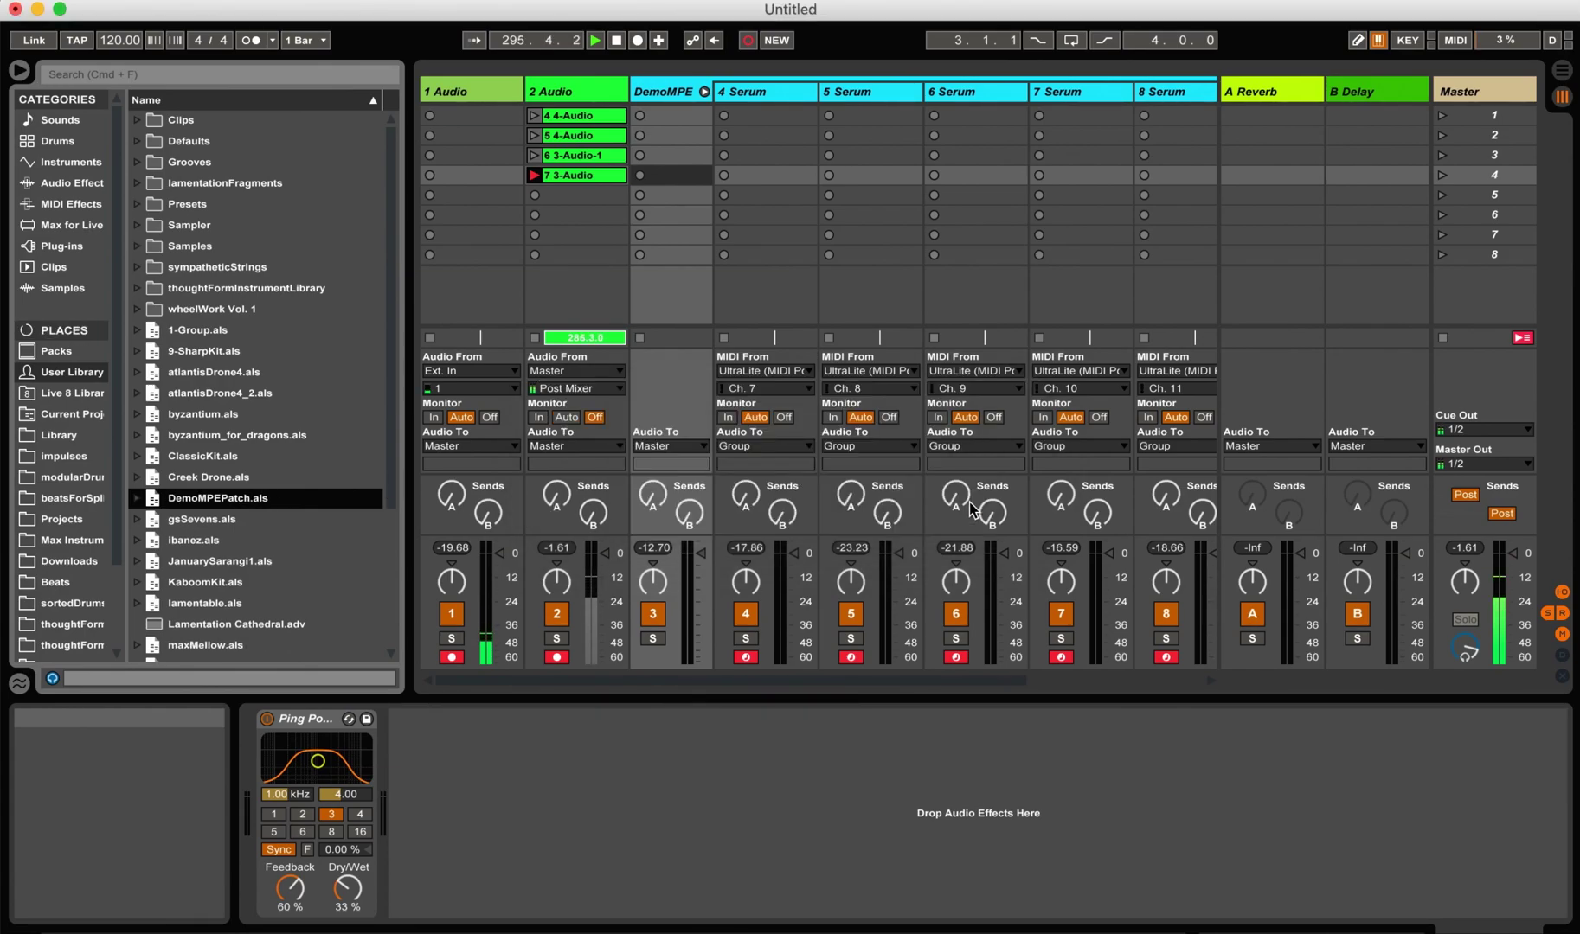